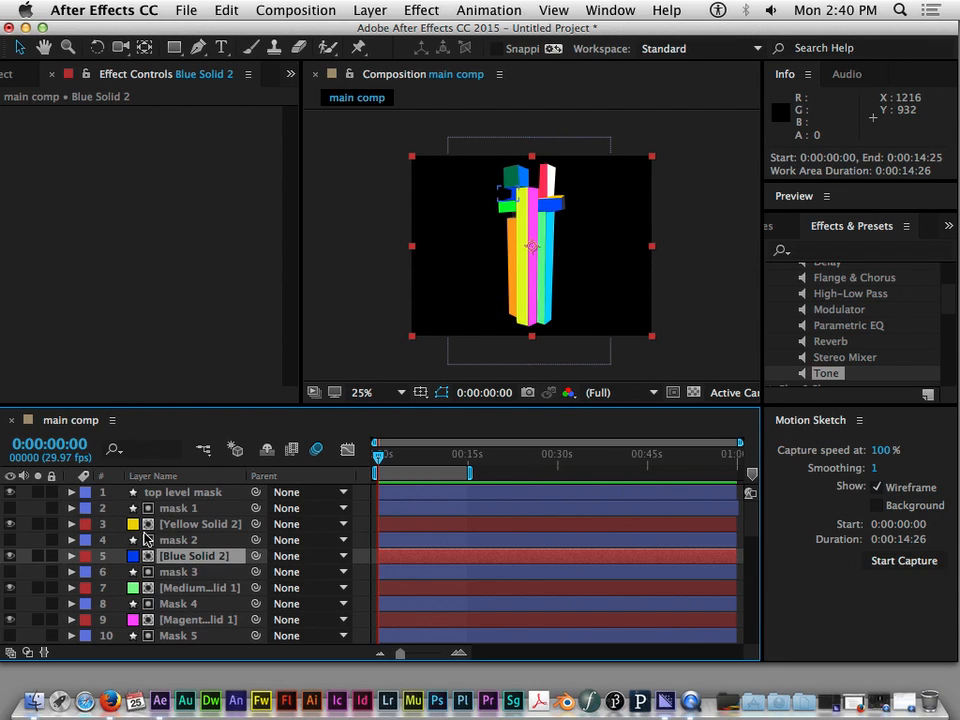
Look through the layer stack of main comp, from the masks and solids down to the WAV audio layers and the JPEG
{"action": "scroll", "coordinate": [285, 550], "scroll_direction": "down", "scroll_amount": 5}
{"action": "scroll", "coordinate": [293, 555], "scroll_direction": "up", "scroll_amount": 3}
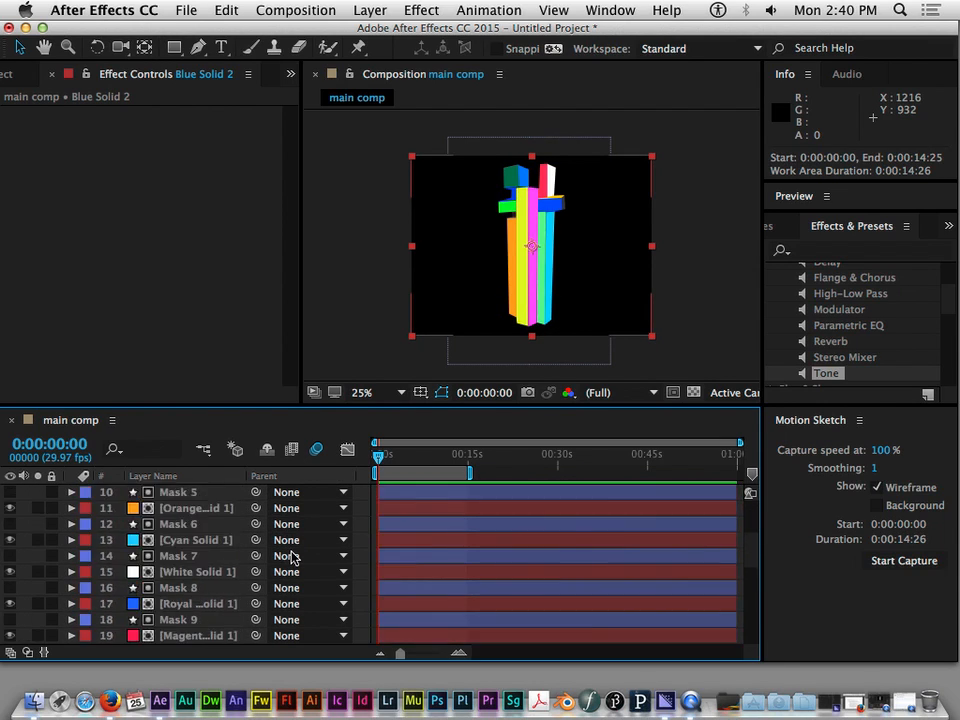
{"action": "scroll", "coordinate": [293, 553], "scroll_direction": "down", "scroll_amount": 4}
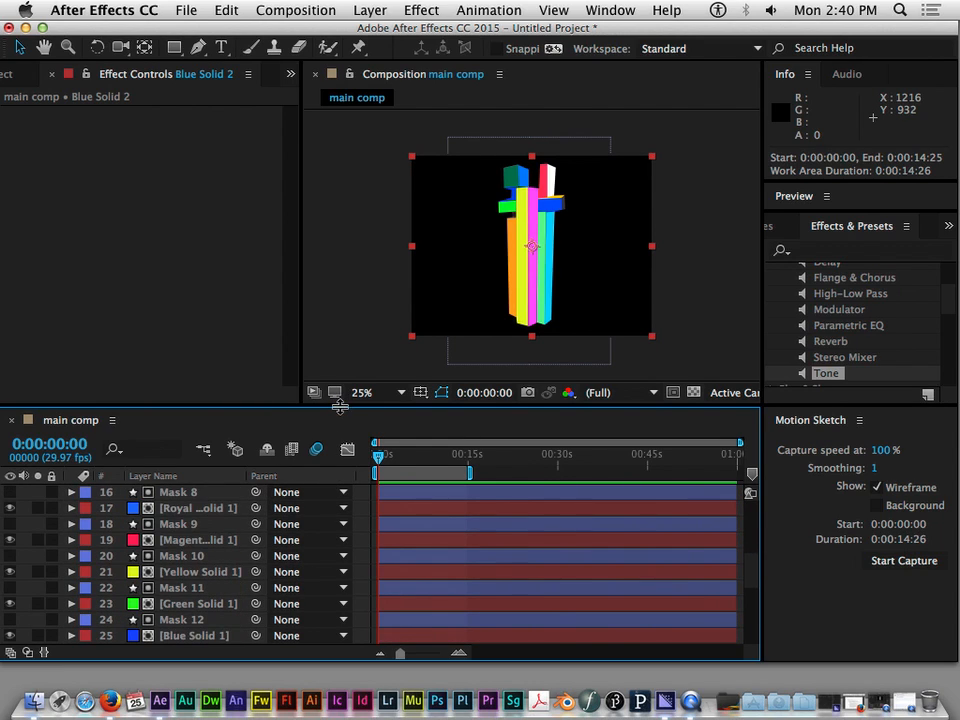
{"action": "scroll", "coordinate": [199, 519], "scroll_direction": "up", "scroll_amount": 8}
{"action": "scroll", "coordinate": [200, 519], "scroll_direction": "down", "scroll_amount": 10}
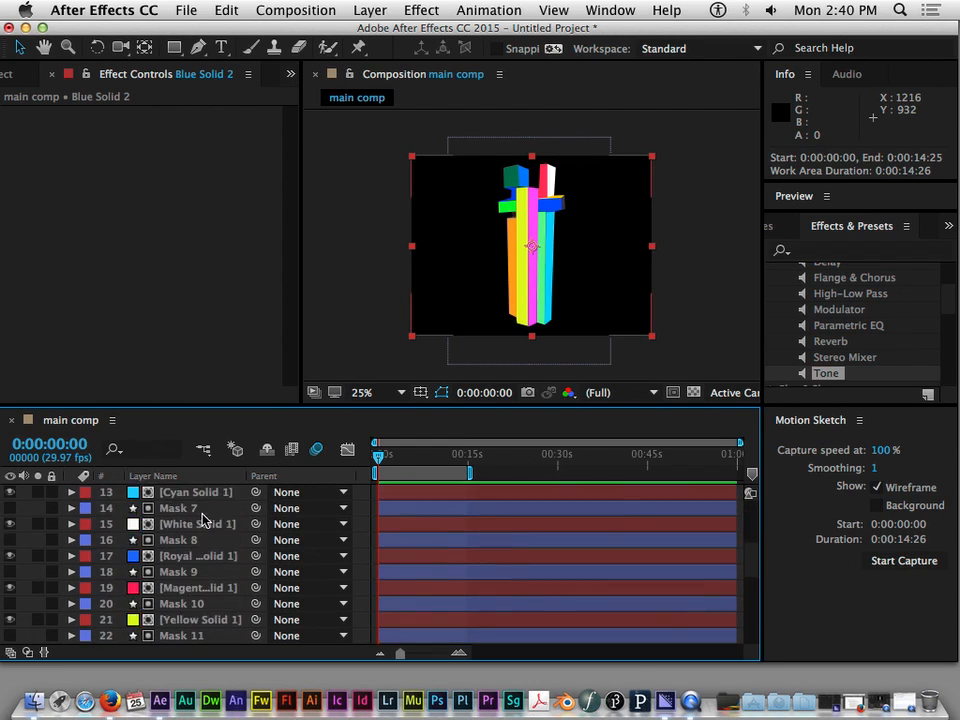
{"action": "scroll", "coordinate": [202, 518], "scroll_direction": "up", "scroll_amount": 1}
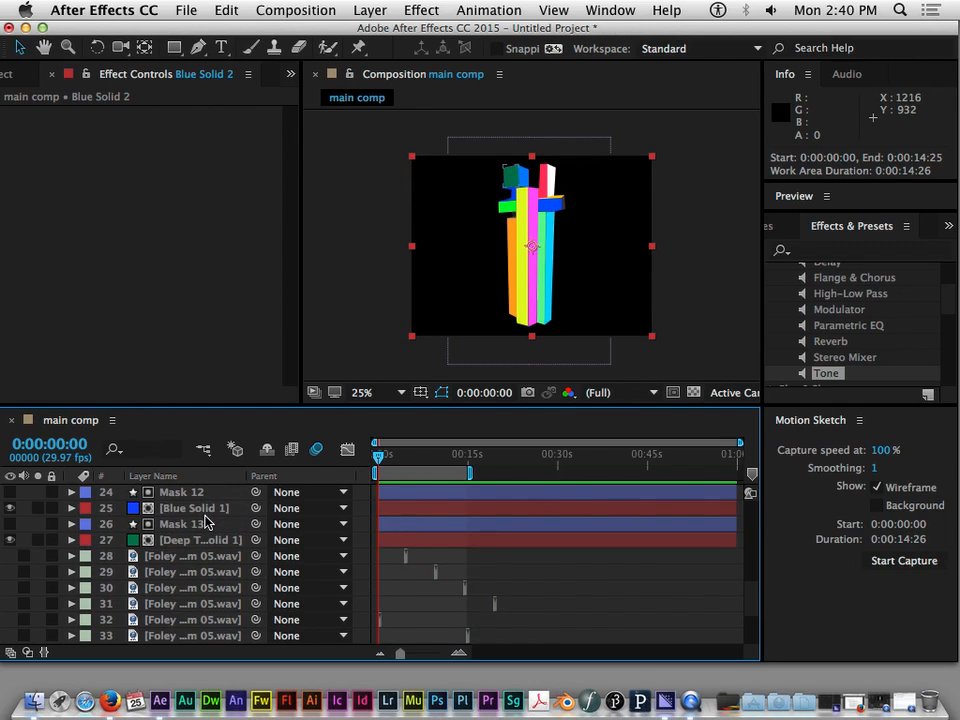
{"action": "scroll", "coordinate": [205, 521], "scroll_direction": "down", "scroll_amount": 3}
{"action": "scroll", "coordinate": [207, 535], "scroll_direction": "up", "scroll_amount": 3}
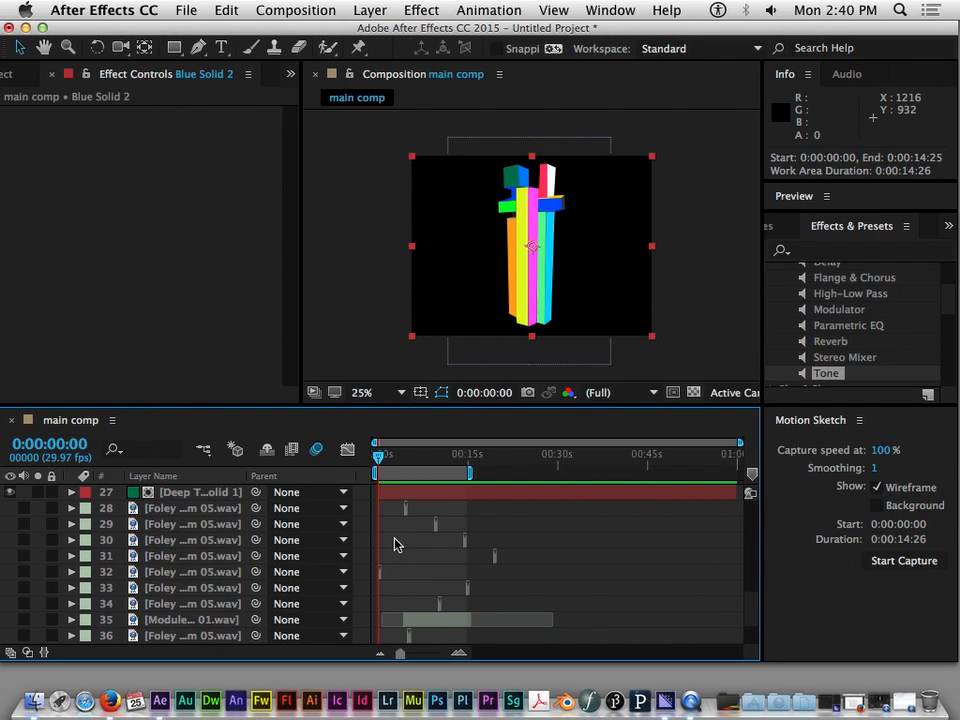
{"action": "scroll", "coordinate": [407, 532], "scroll_direction": "down", "scroll_amount": 3}
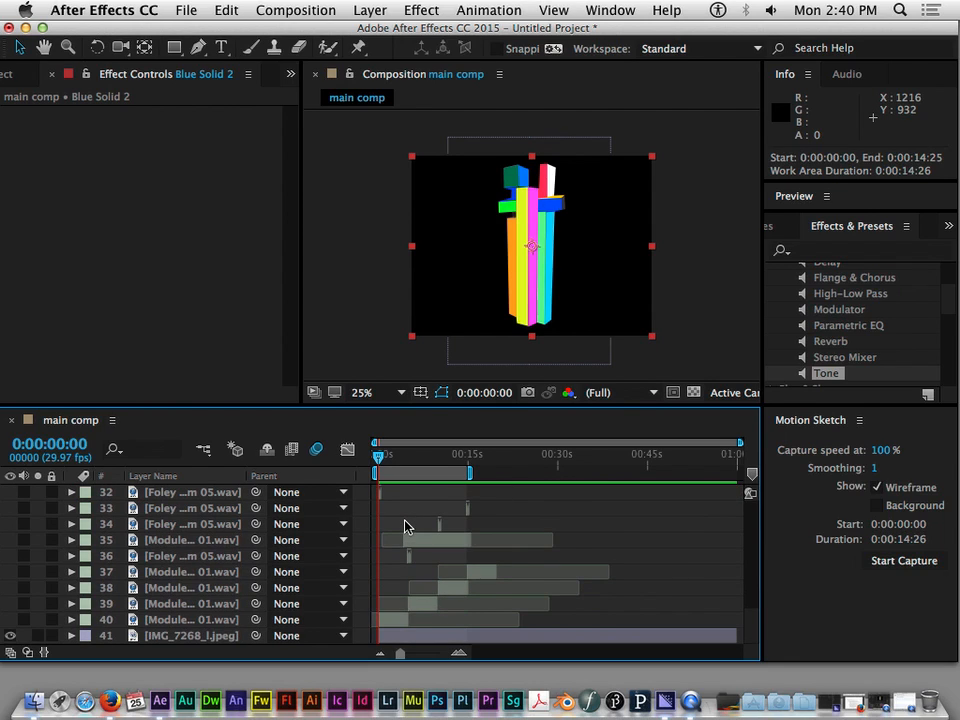
{"action": "scroll", "coordinate": [405, 528], "scroll_direction": "up", "scroll_amount": 5}
{"action": "scroll", "coordinate": [405, 527], "scroll_direction": "down", "scroll_amount": 5}
{"action": "scroll", "coordinate": [405, 526], "scroll_direction": "up", "scroll_amount": 2}
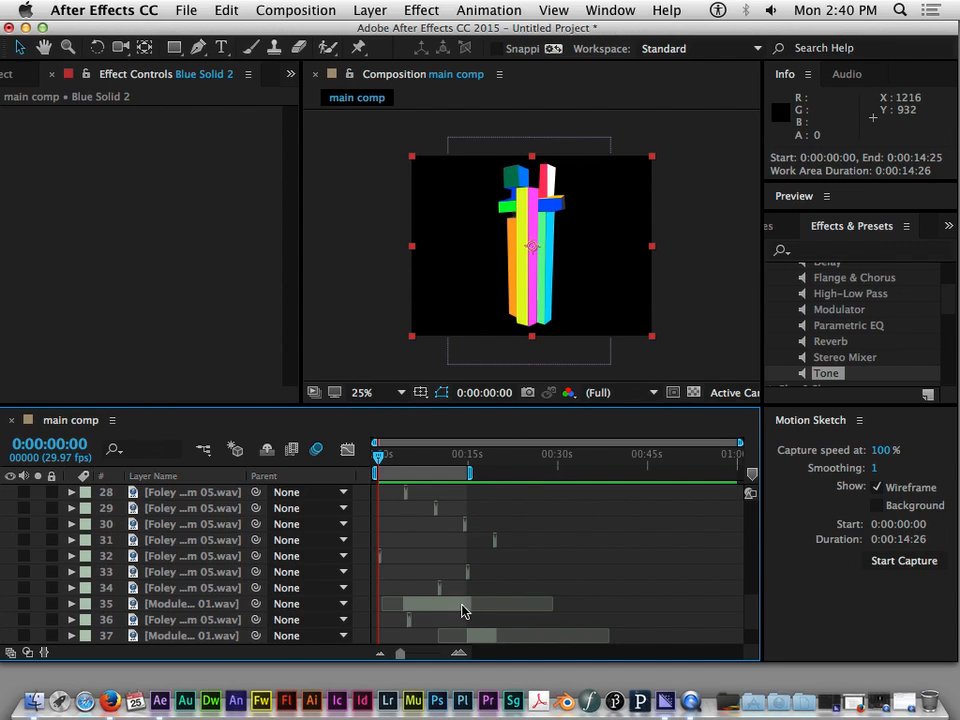
Move to 0:00:04:07 and examine the Mask 11, 12 and 13 layers and nearby solids by selecting them in turn
{"action": "mouse_move", "coordinate": [376, 457]}
{"action": "left_mouse_down"}
{"action": "mouse_move", "coordinate": [499, 467]}
{"action": "mouse_move", "coordinate": [379, 456]}
{"action": "left_mouse_up"}
{"action": "left_click_drag", "start_coordinate": [428, 470], "coordinate": [403, 470]}
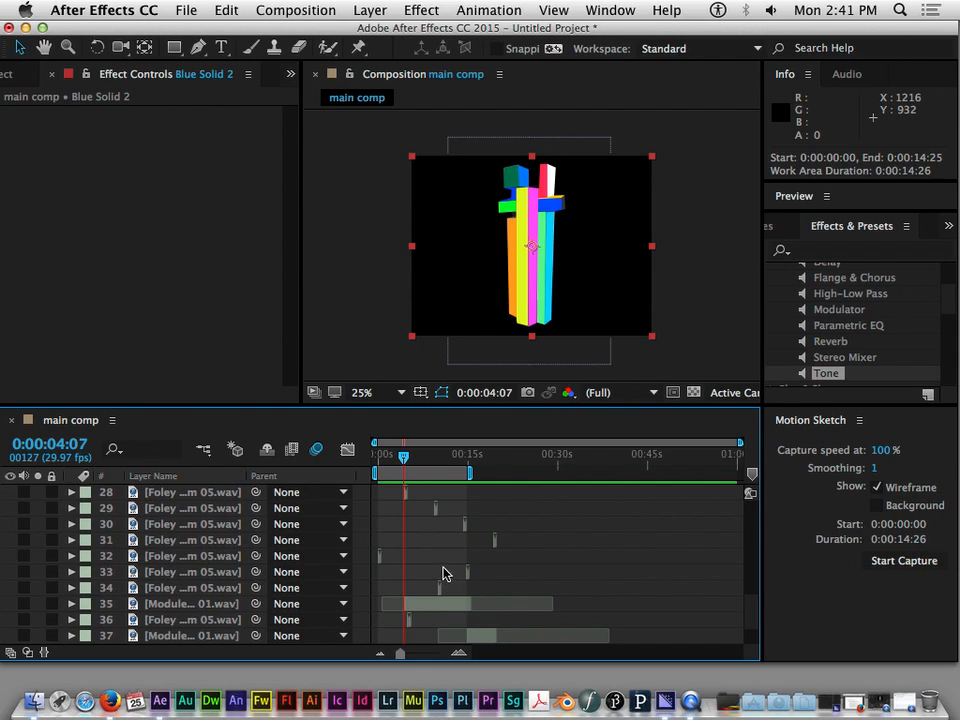
{"action": "scroll", "coordinate": [405, 546], "scroll_direction": "up", "scroll_amount": 2}
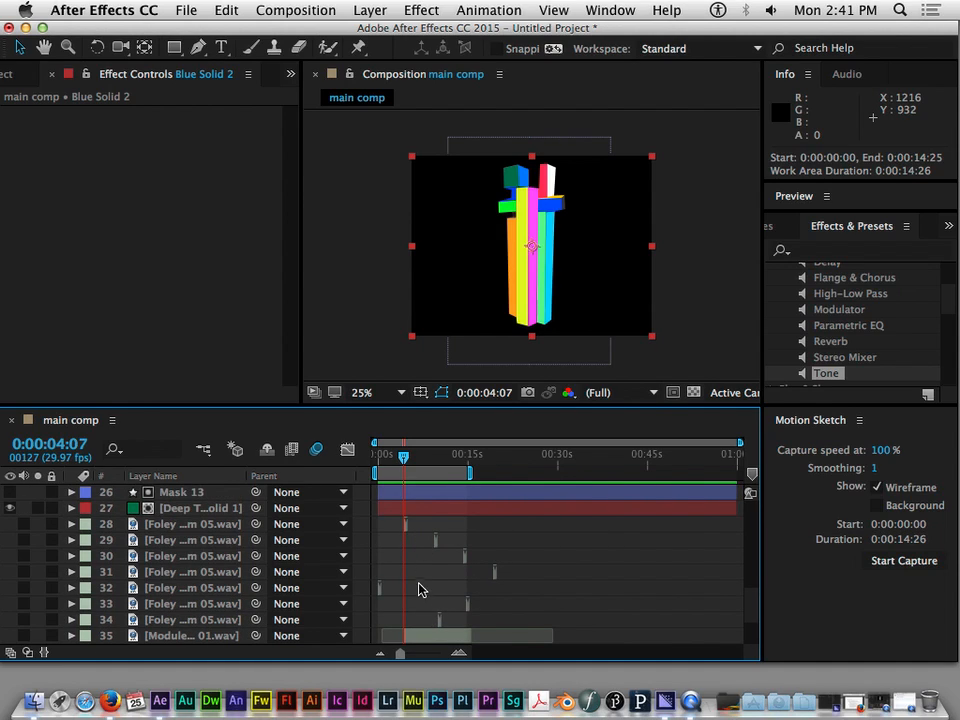
{"action": "left_click", "coordinate": [431, 516]}
{"action": "left_click", "coordinate": [430, 497]}
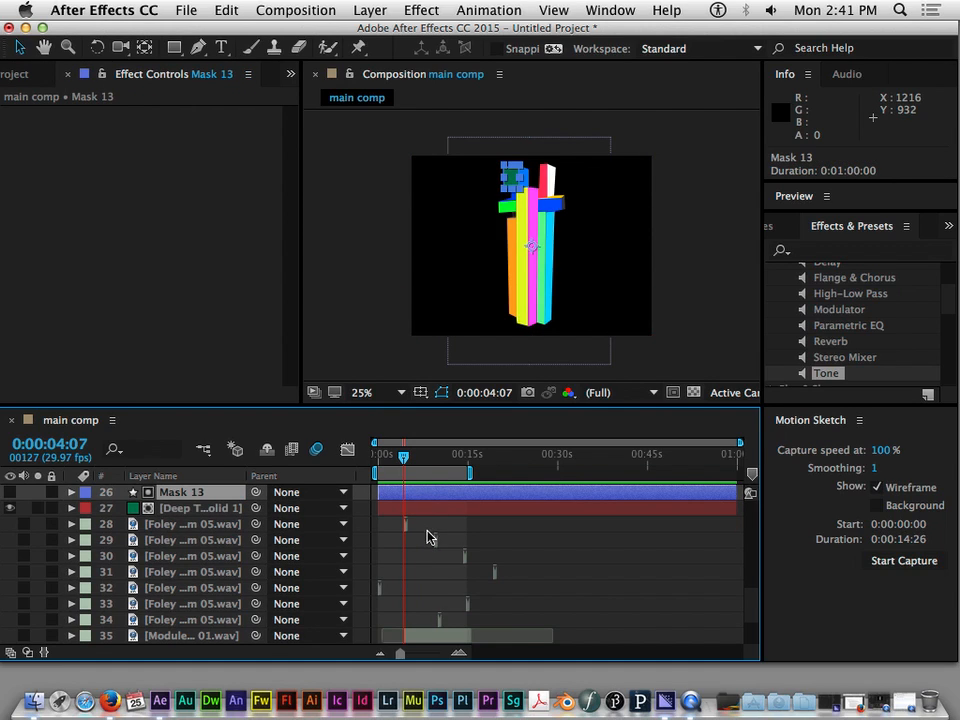
{"action": "scroll", "coordinate": [428, 537], "scroll_direction": "up", "scroll_amount": 2}
{"action": "scroll", "coordinate": [428, 537], "scroll_direction": "up", "scroll_amount": 2}
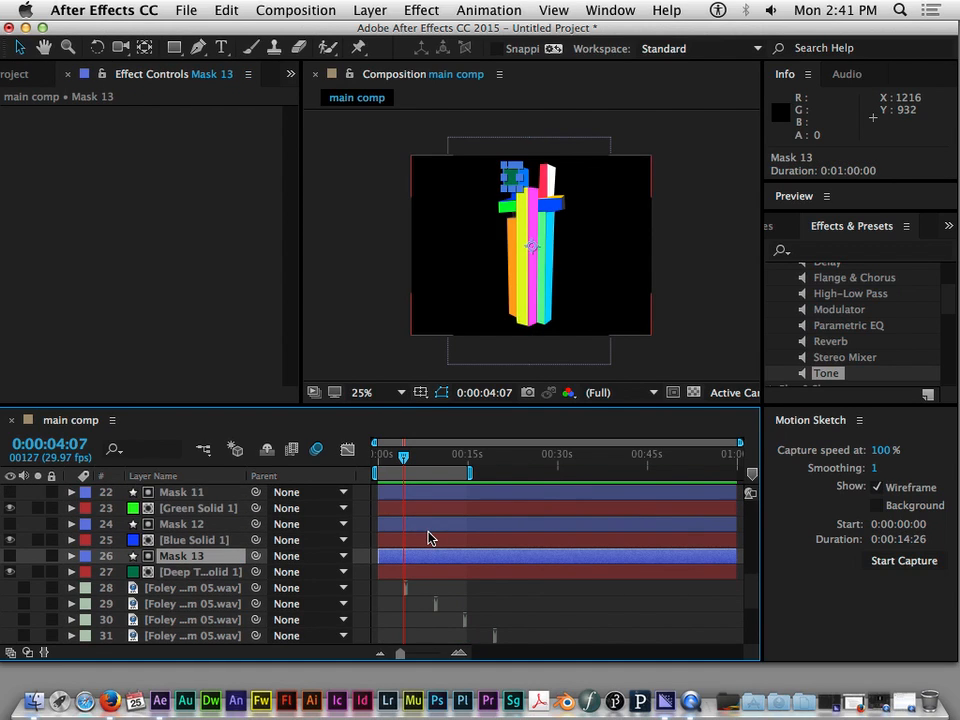
{"action": "left_click", "coordinate": [424, 523]}
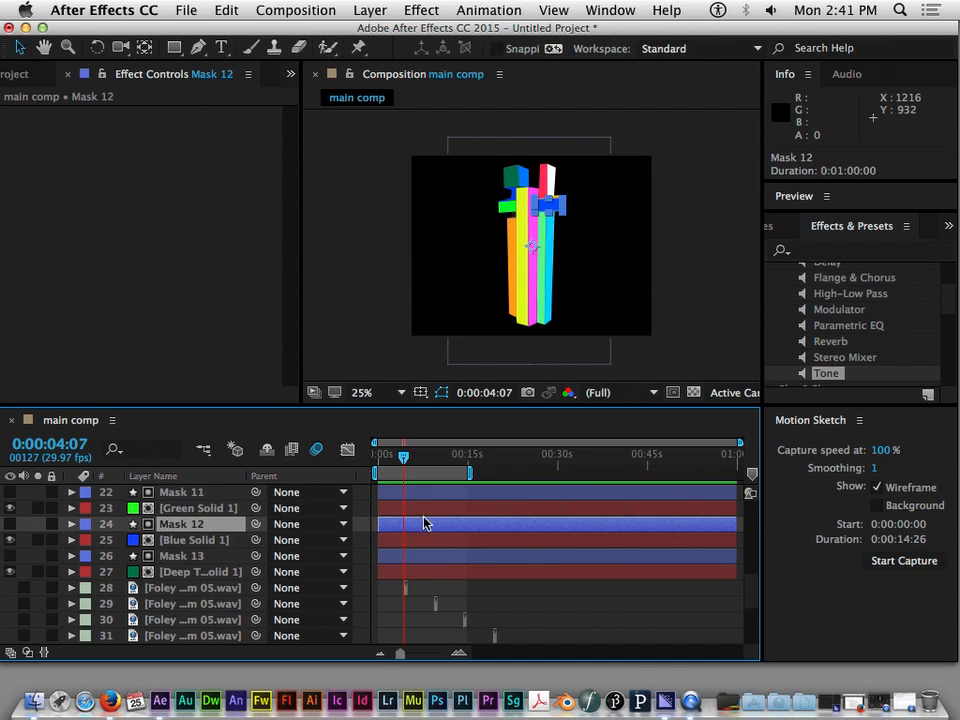
{"action": "left_click", "coordinate": [423, 491]}
{"action": "left_click", "coordinate": [424, 525]}
{"action": "left_click", "coordinate": [429, 570]}
{"action": "left_click", "coordinate": [431, 525]}
{"action": "left_click", "coordinate": [436, 492]}
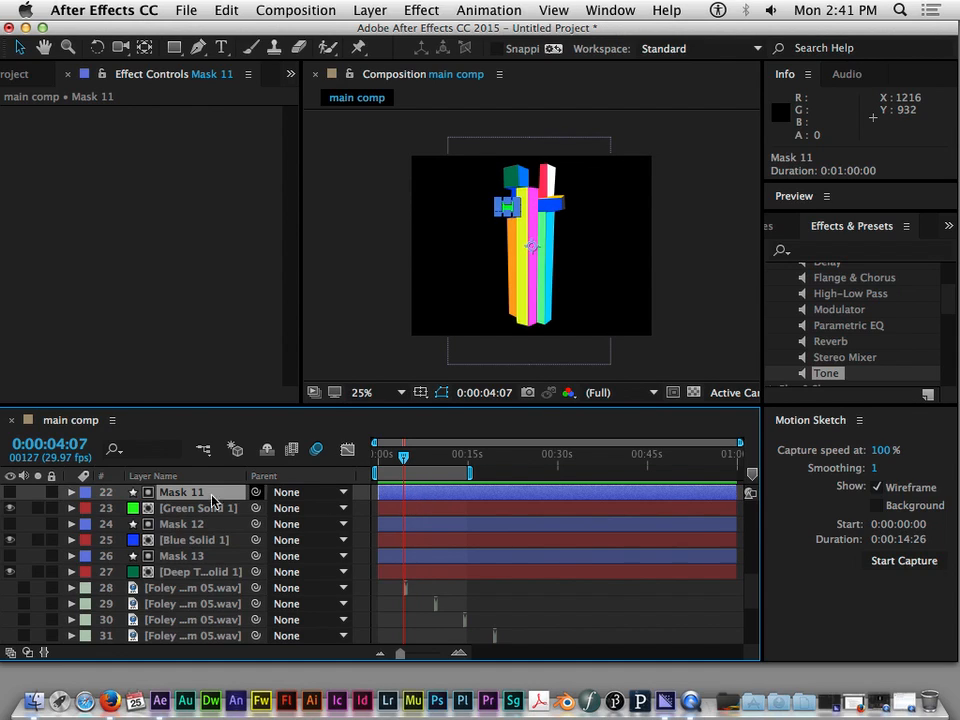
{"action": "left_click", "coordinate": [408, 514]}
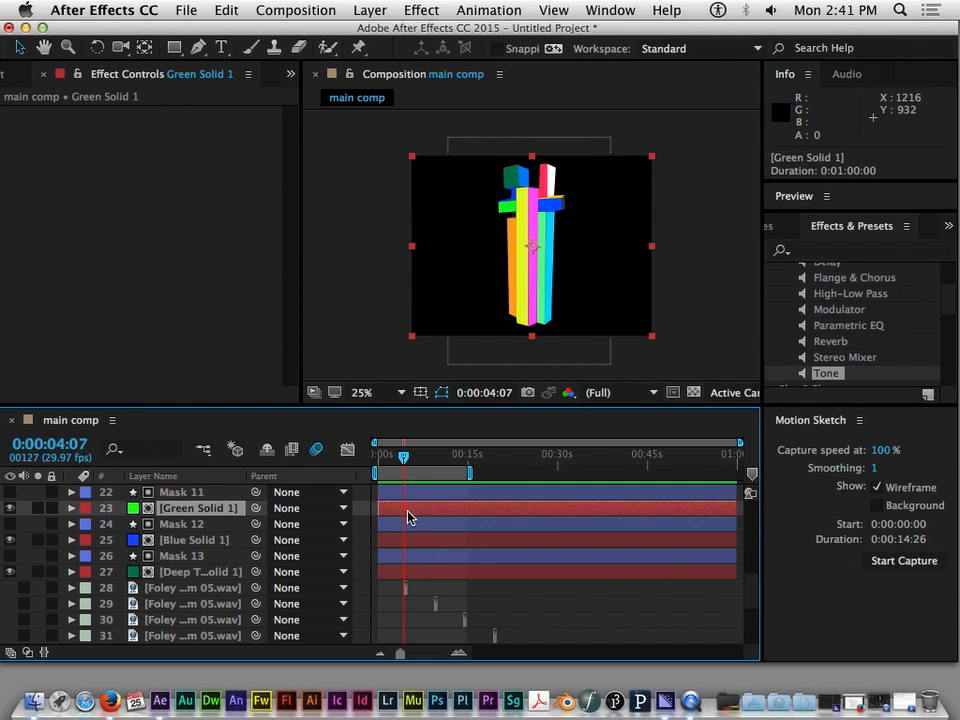
Try shifting the Green Solid 1 layer to different start times, and undo both layer moves
{"action": "left_click_drag", "start_coordinate": [414, 463], "coordinate": [379, 461]}
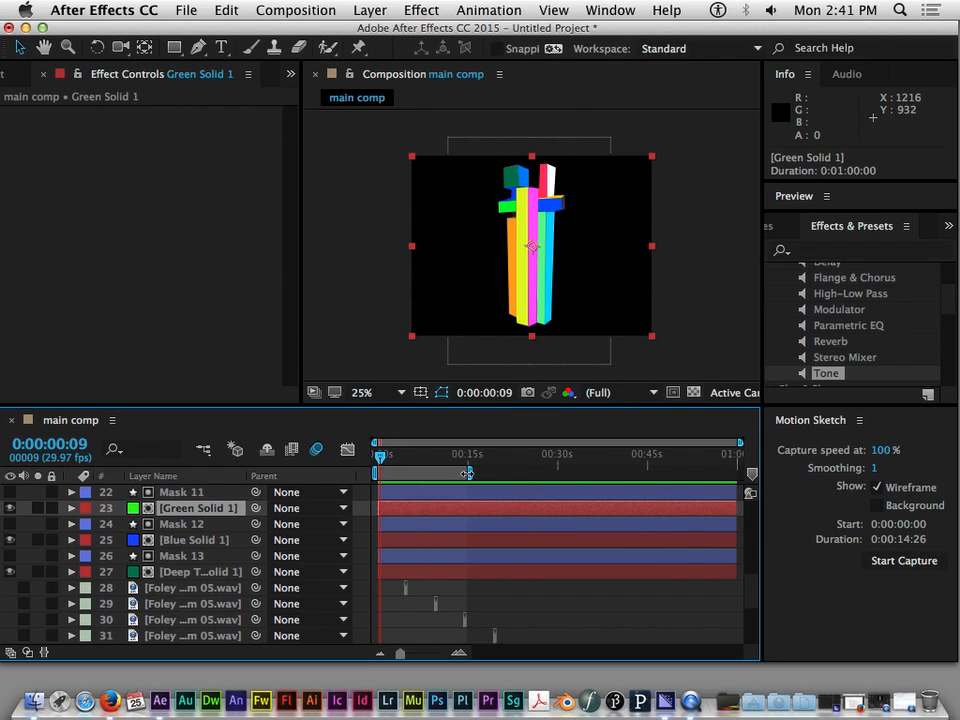
{"action": "left_click_drag", "start_coordinate": [385, 461], "coordinate": [431, 461]}
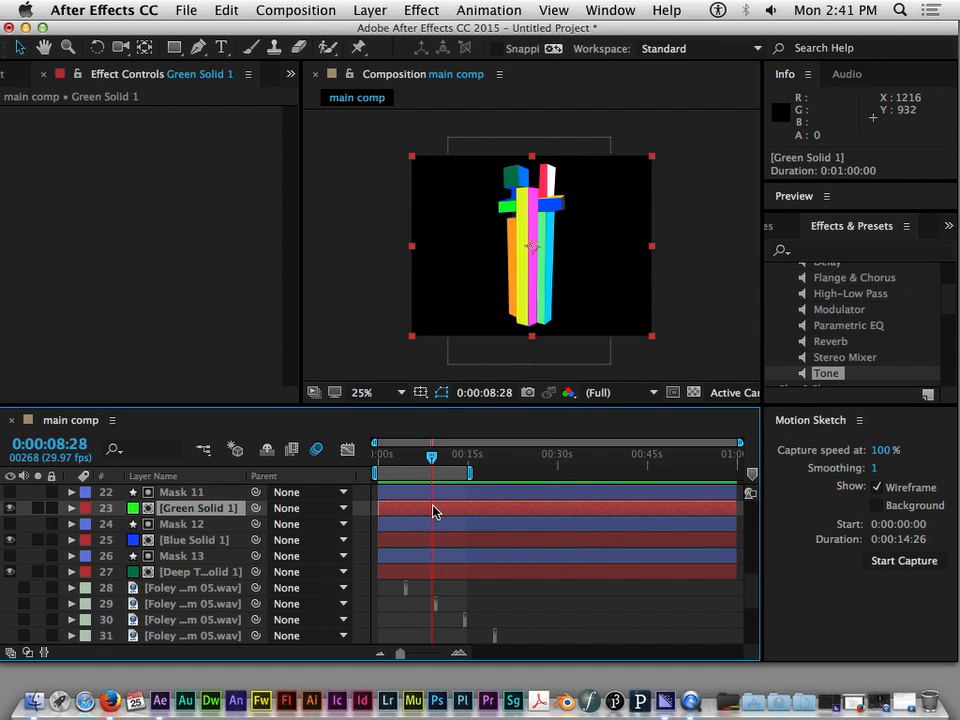
{"action": "left_click_drag", "start_coordinate": [403, 514], "coordinate": [429, 516]}
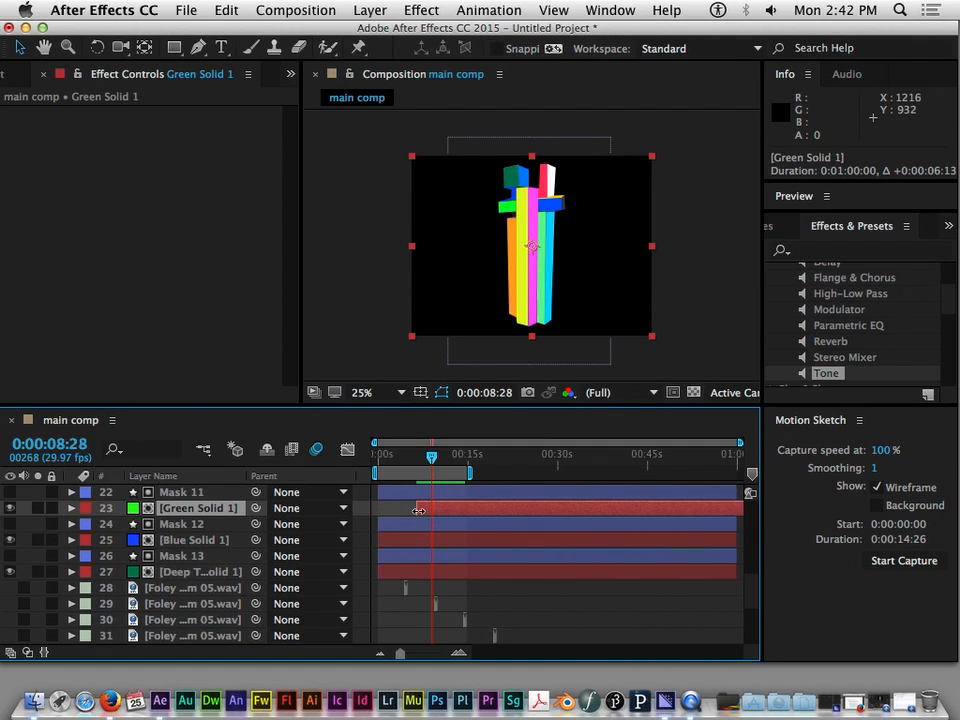
{"action": "left_click_drag", "start_coordinate": [433, 460], "coordinate": [392, 466]}
{"action": "left_click_drag", "start_coordinate": [440, 514], "coordinate": [422, 510]}
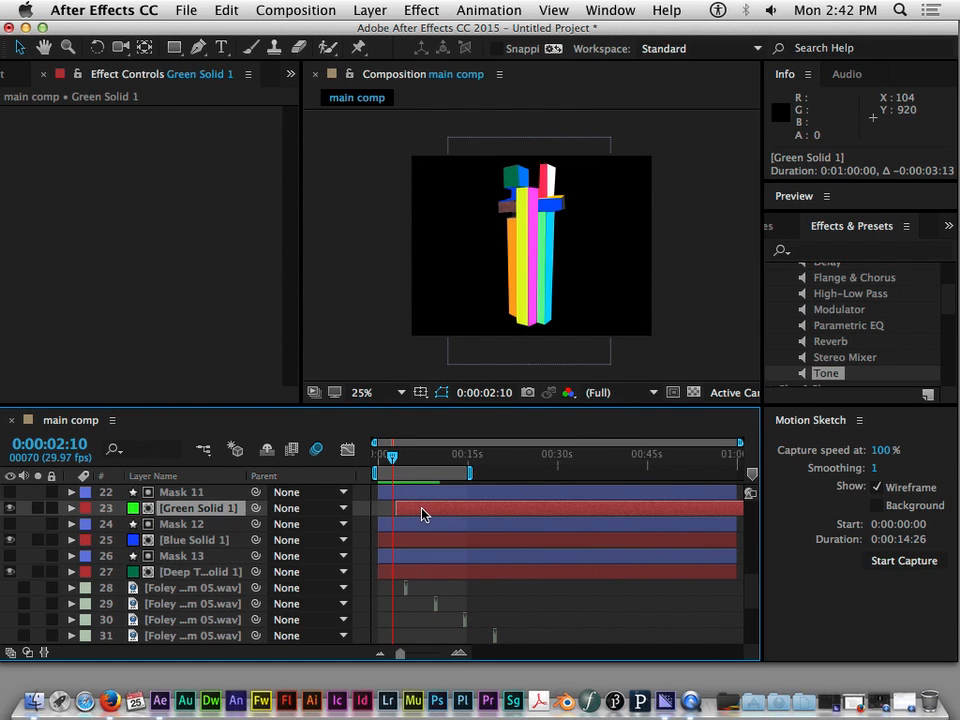
{"action": "key", "text": "super+z"}
{"action": "key", "text": "super+z"}
Move to 0:00:14:12 and examine the mask and solid layers between Yellow Solid 1 and the dark green solid
{"action": "left_click_drag", "start_coordinate": [431, 463], "coordinate": [464, 475]}
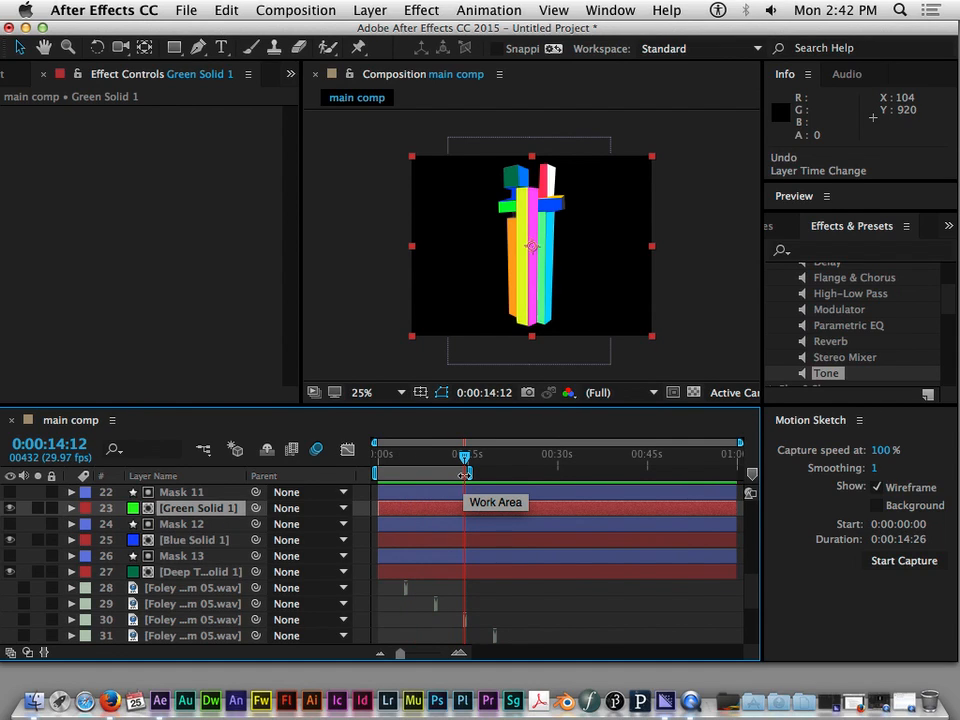
{"action": "left_click", "coordinate": [469, 548]}
{"action": "left_click", "coordinate": [469, 572]}
{"action": "left_click", "coordinate": [469, 541]}
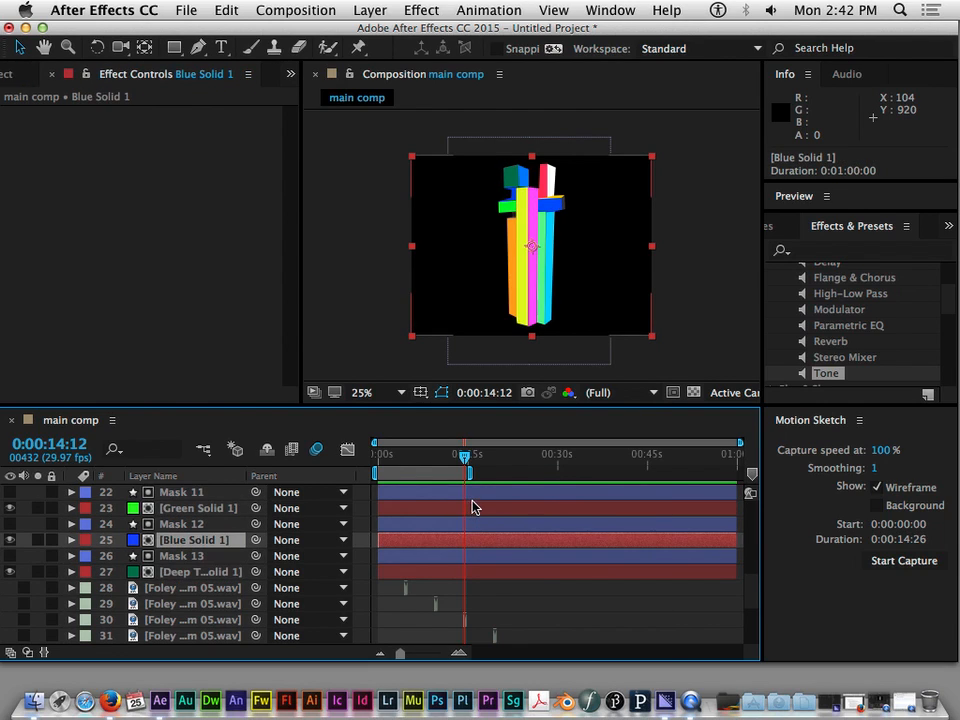
{"action": "left_click", "coordinate": [471, 507]}
{"action": "scroll", "coordinate": [474, 549], "scroll_direction": "up", "scroll_amount": 2}
{"action": "left_click", "coordinate": [474, 526]}
{"action": "left_click", "coordinate": [473, 574]}
{"action": "left_click", "coordinate": [478, 545]}
{"action": "left_click", "coordinate": [476, 508]}
{"action": "left_click", "coordinate": [476, 553]}
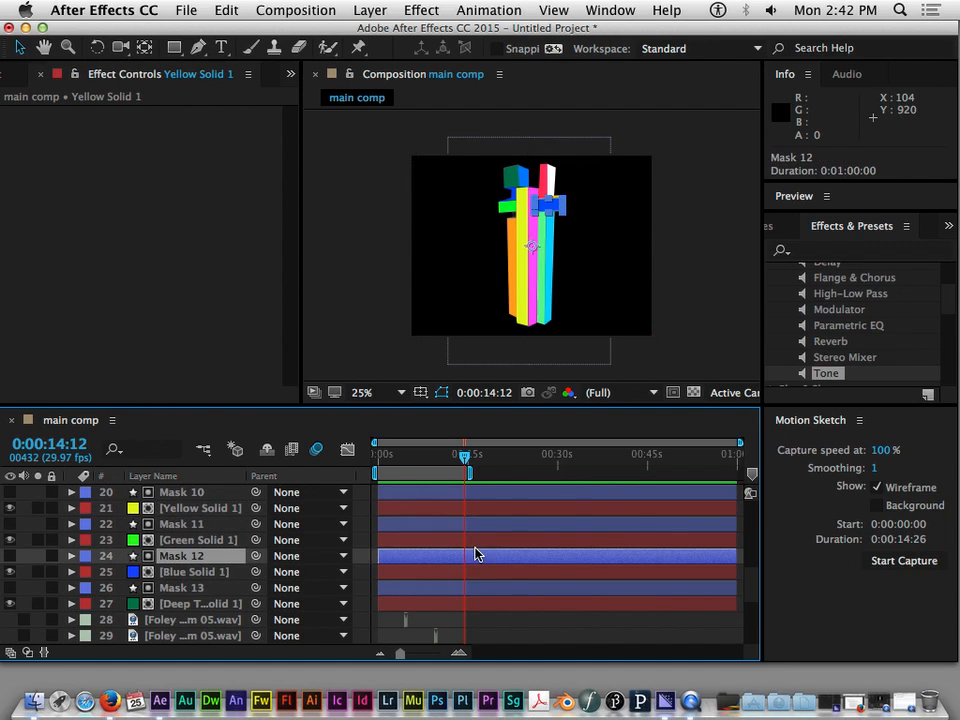
{"action": "left_click", "coordinate": [478, 576]}
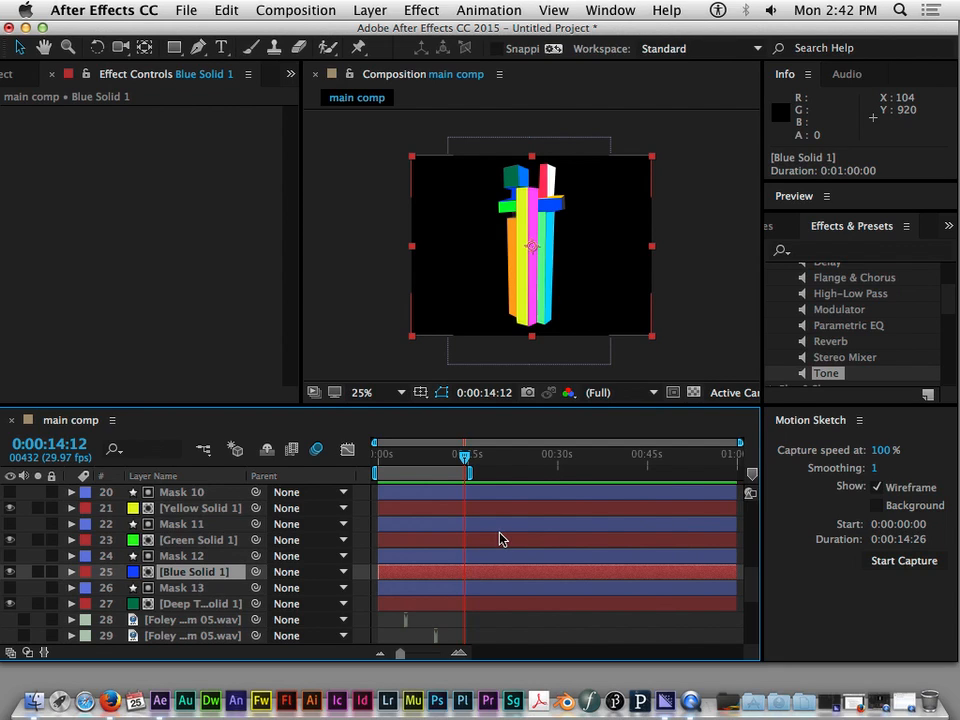
Show the project's footage list and widen it and its Name column so the full file names are readable
{"action": "scroll", "coordinate": [459, 536], "scroll_direction": "down", "scroll_amount": 3}
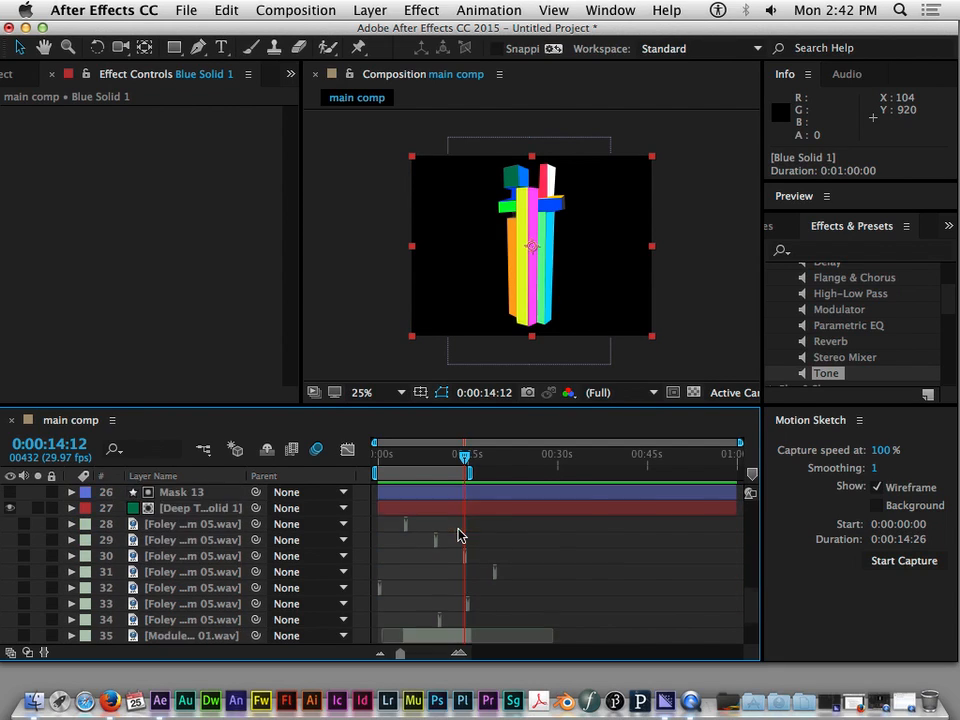
{"action": "scroll", "coordinate": [461, 533], "scroll_direction": "down", "scroll_amount": 3}
{"action": "scroll", "coordinate": [448, 536], "scroll_direction": "up", "scroll_amount": 2}
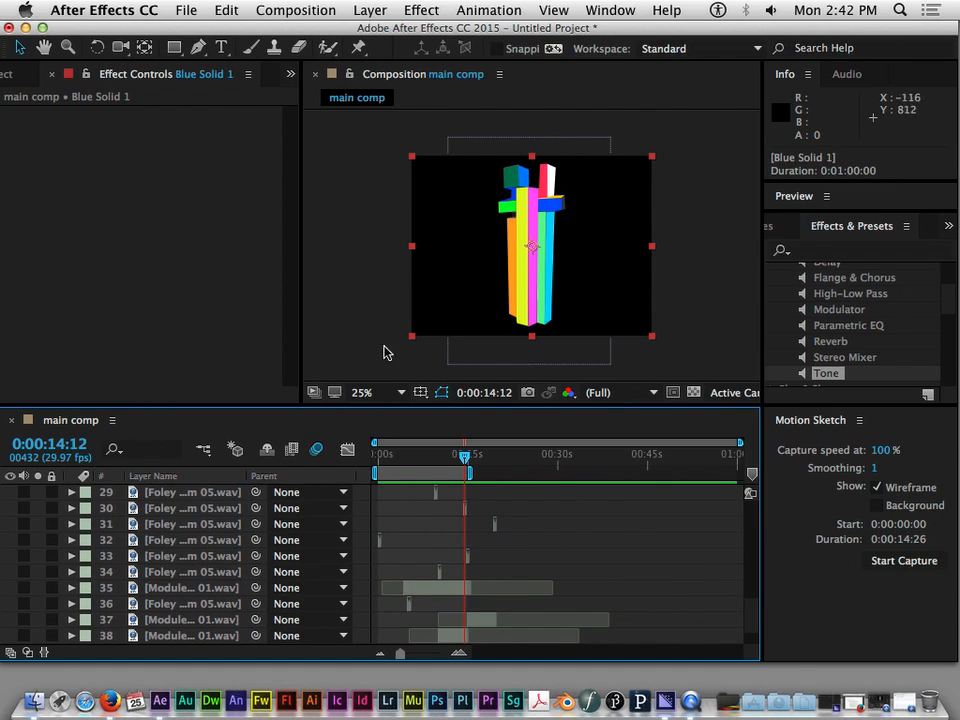
{"action": "left_click", "coordinate": [8, 71]}
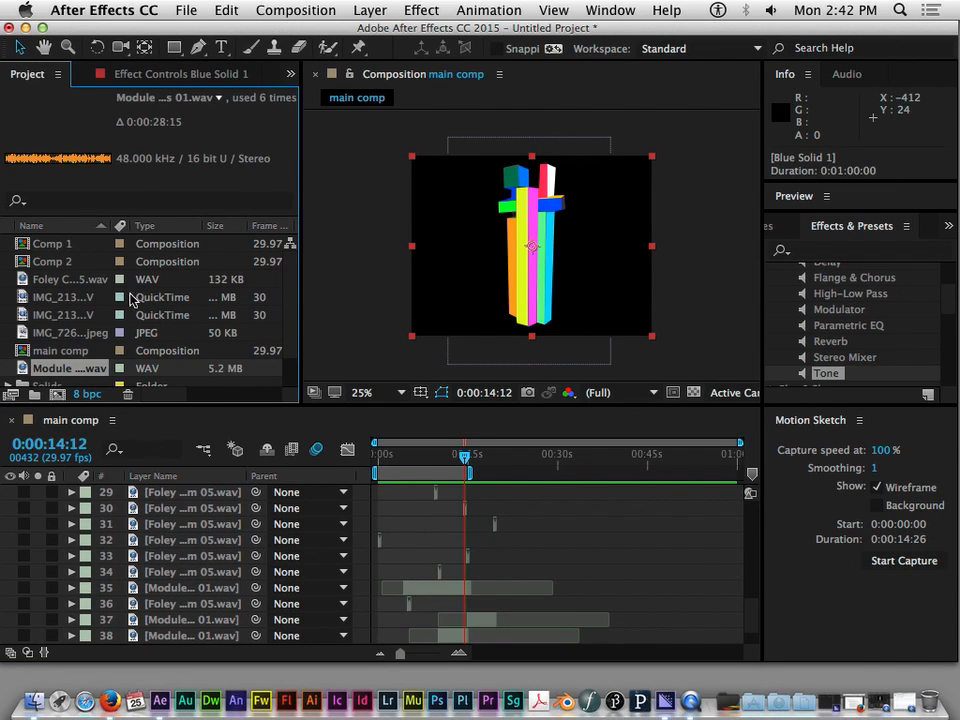
{"action": "scroll", "coordinate": [73, 329], "scroll_direction": "down", "scroll_amount": 2}
{"action": "scroll", "coordinate": [73, 325], "scroll_direction": "up", "scroll_amount": 2}
{"action": "left_click", "coordinate": [62, 280]}
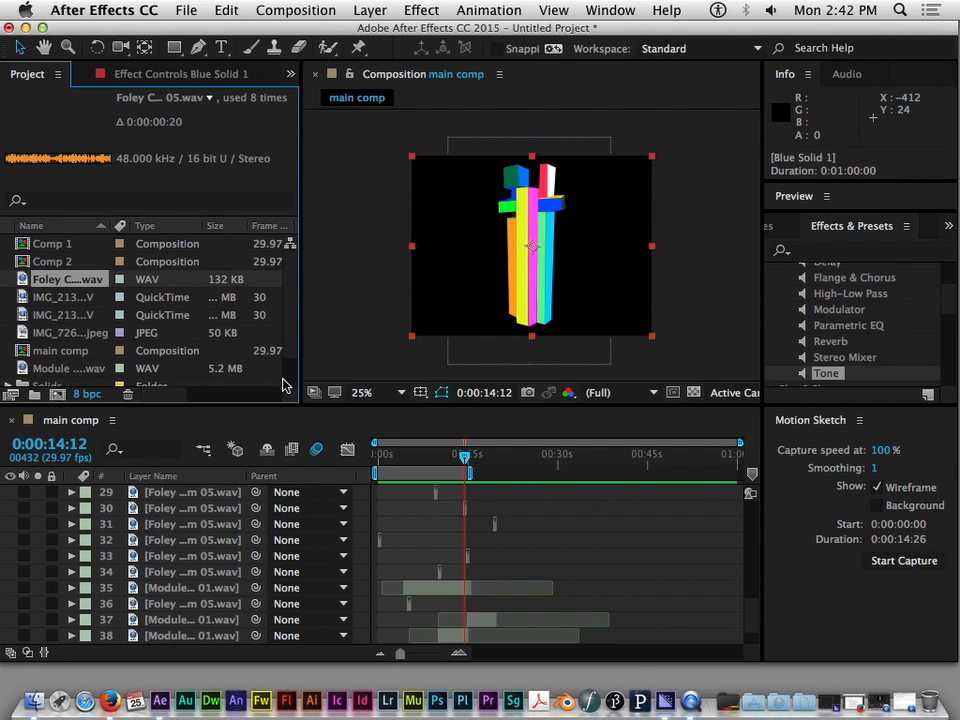
{"action": "left_click_drag", "start_coordinate": [300, 287], "coordinate": [361, 300]}
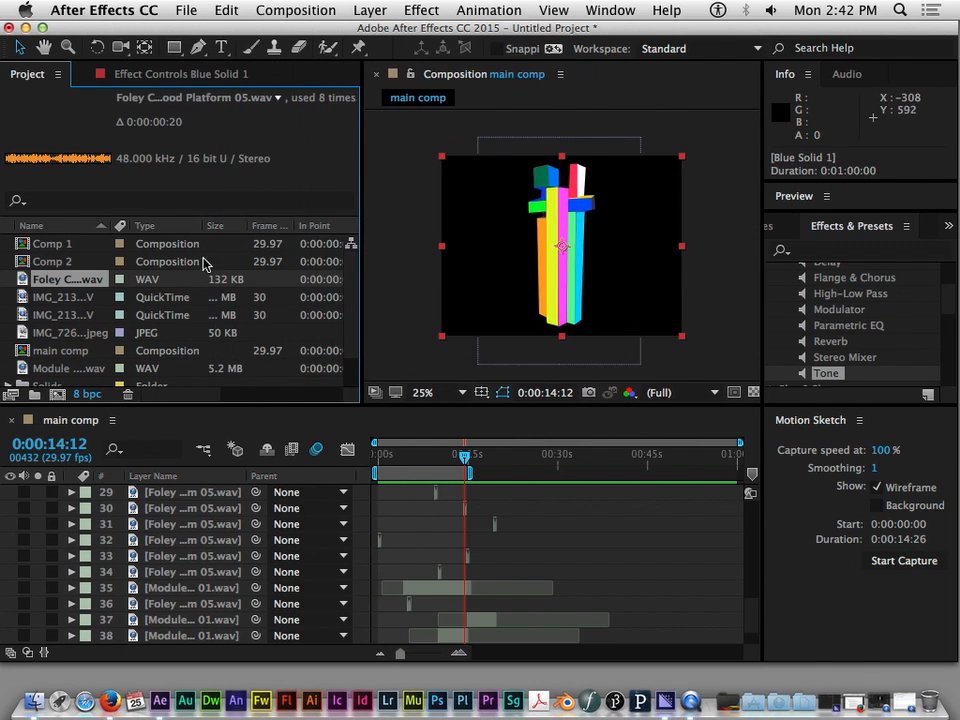
{"action": "left_click_drag", "start_coordinate": [113, 224], "coordinate": [230, 224]}
Add IMG_2134.MOV and IMG_2136.MOV to main comp, directly below the dark green solid and above the Foley audio layers
{"action": "left_click", "coordinate": [58, 297]}
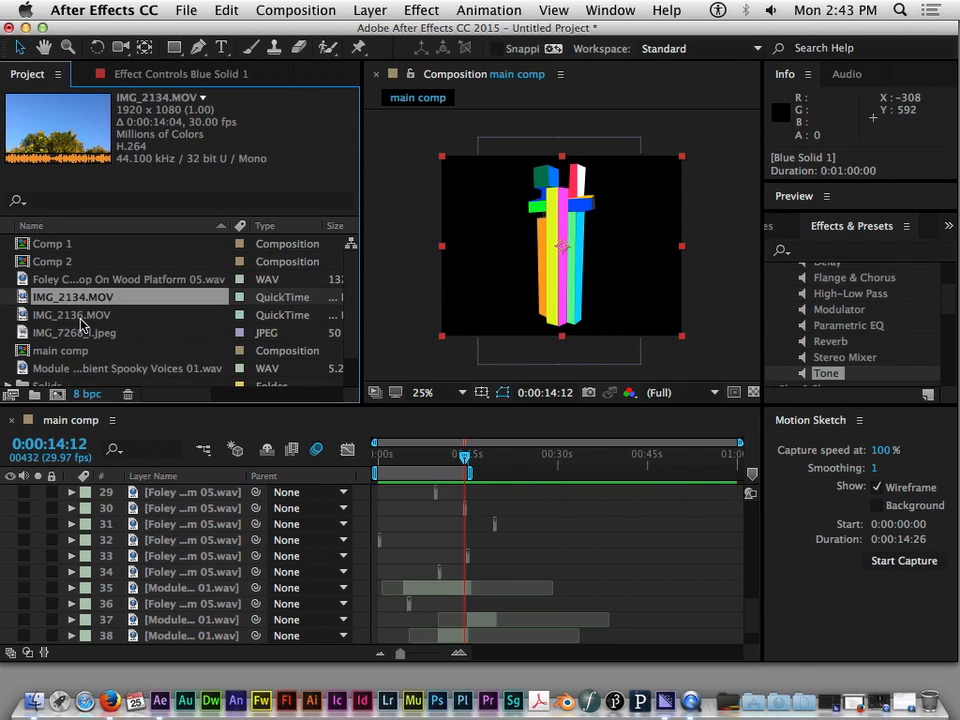
{"action": "left_click", "coordinate": [88, 320], "text": "shift"}
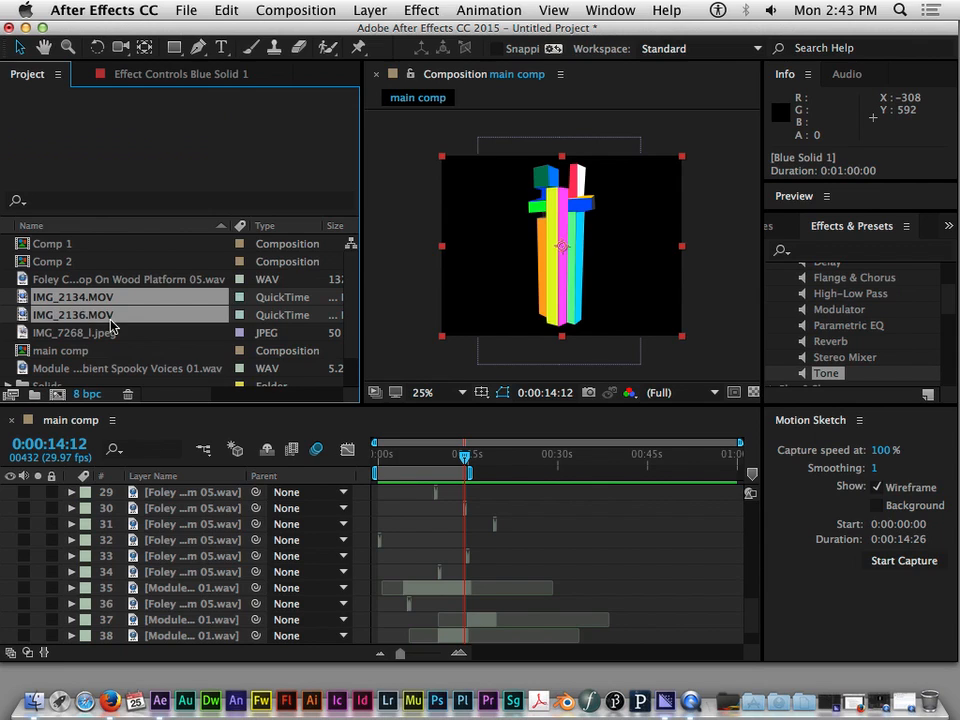
{"action": "scroll", "coordinate": [364, 504], "scroll_direction": "up", "scroll_amount": 1}
{"action": "left_click_drag", "start_coordinate": [122, 297], "coordinate": [193, 636]}
{"action": "scroll", "coordinate": [226, 583], "scroll_direction": "down", "scroll_amount": 3}
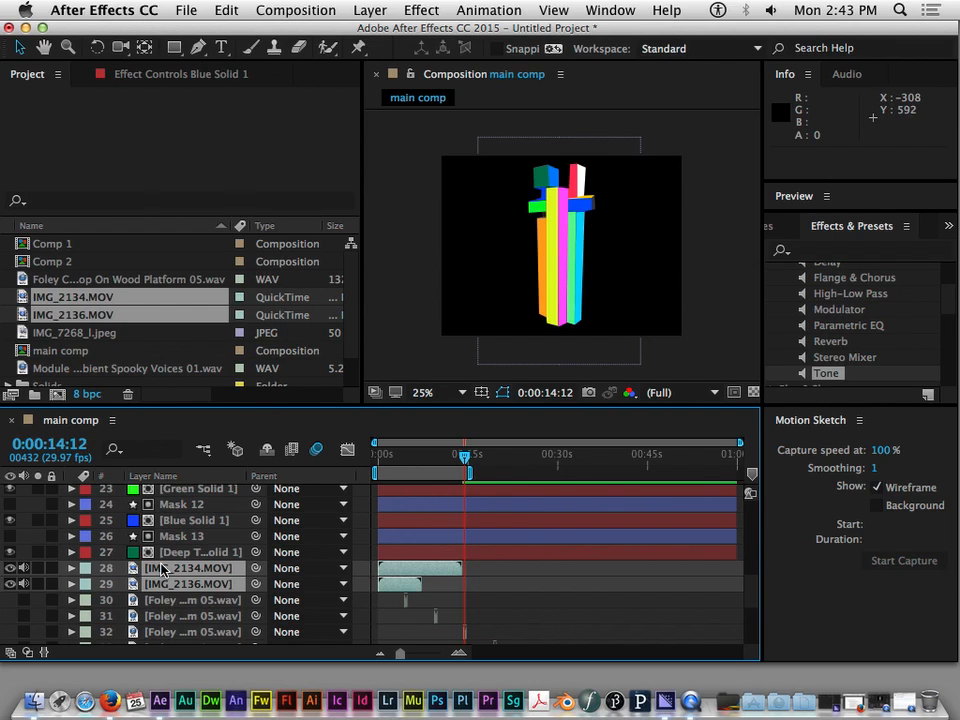
Examine the order of the two movie layers relative to the solids above and the Foley audio layers below
{"action": "left_click", "coordinate": [190, 600]}
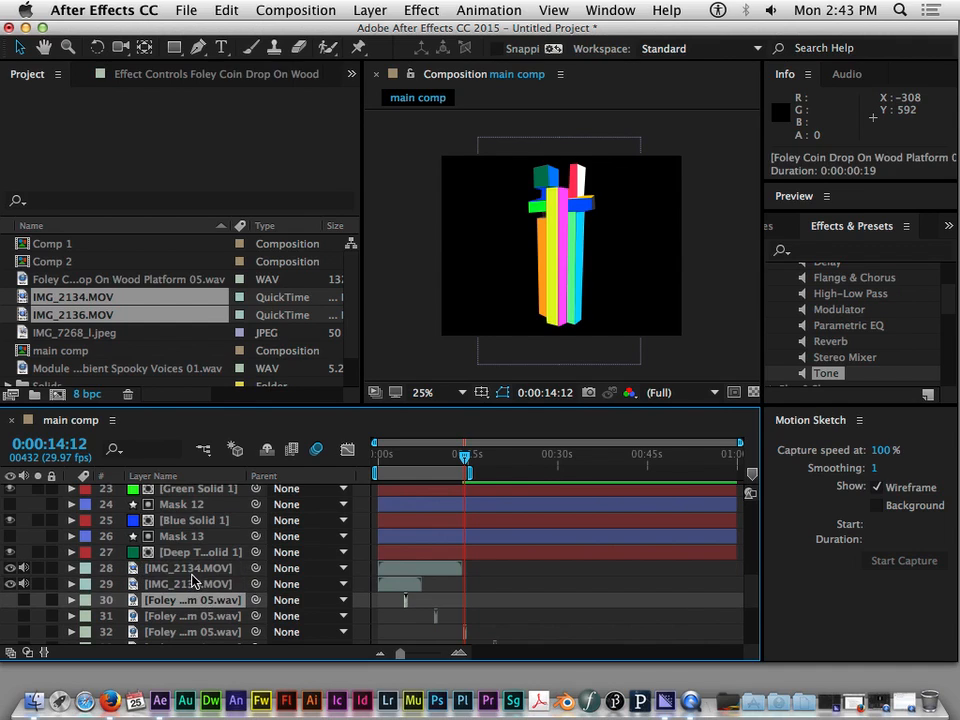
{"action": "left_click", "coordinate": [192, 572]}
{"action": "left_click", "coordinate": [170, 553]}
{"action": "left_click", "coordinate": [195, 578]}
{"action": "left_click", "coordinate": [197, 600]}
{"action": "left_click", "coordinate": [195, 520]}
{"action": "left_click", "coordinate": [213, 574]}
{"action": "left_click", "coordinate": [212, 568]}
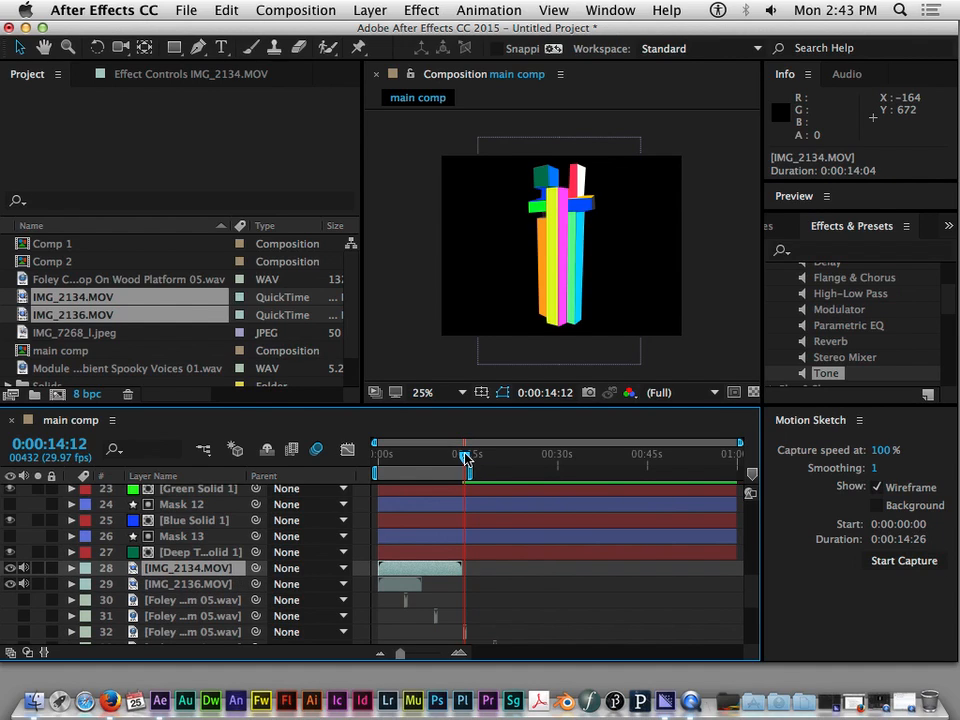
Solo the IMG_2134.MOV and IMG_2136.MOV layers and move to 0:00:05:00 to view the footage
{"action": "left_click", "coordinate": [38, 568]}
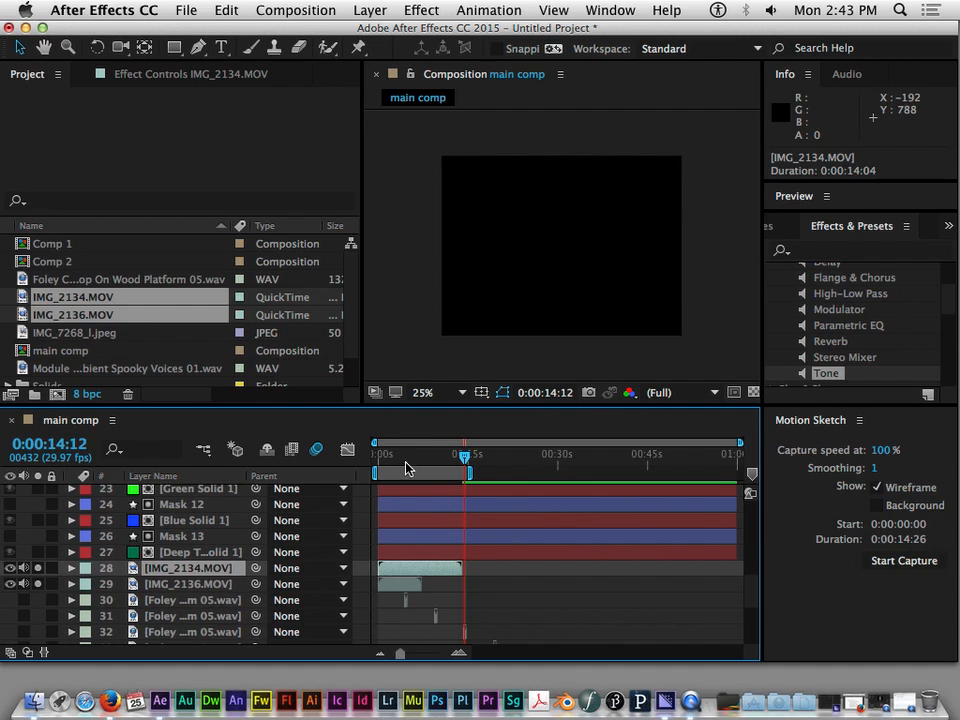
{"action": "mouse_move", "coordinate": [399, 456]}
{"action": "left_mouse_down"}
{"action": "mouse_move", "coordinate": [385, 463]}
{"action": "mouse_move", "coordinate": [409, 461]}
{"action": "left_mouse_up"}
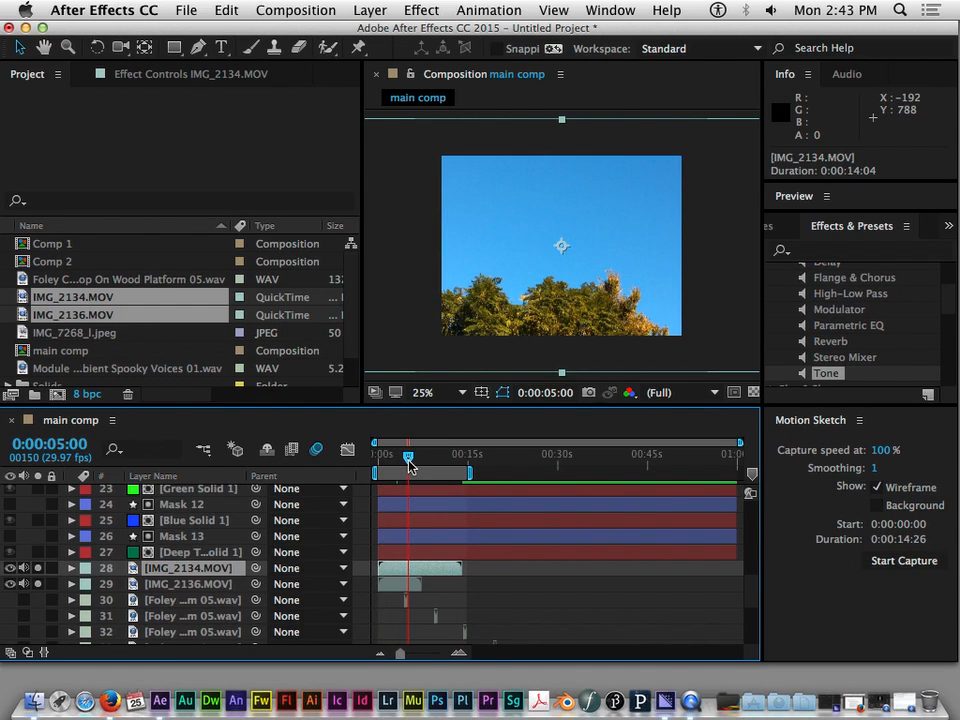
Shift the IMG_2136.MOV layer later by about 13:09 so it begins near the end of IMG_2134.MOV
{"action": "left_click_drag", "start_coordinate": [400, 584], "coordinate": [480, 585]}
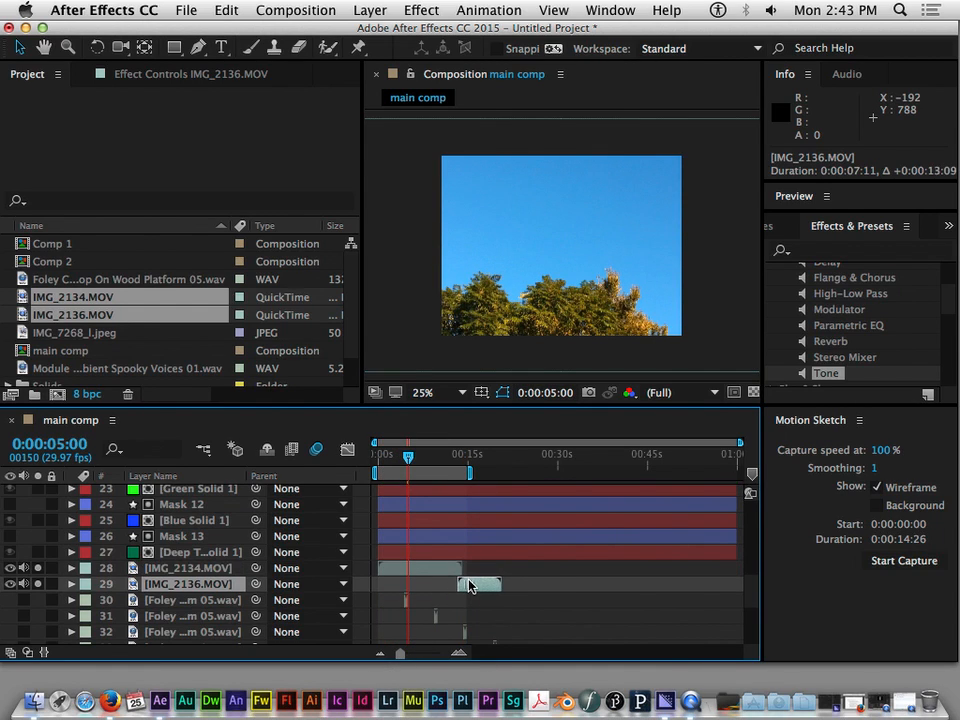
Turn the audio back on for all Foley and Module WAV layers and solo them together with the two movie layers
{"action": "mouse_move", "coordinate": [417, 465]}
{"action": "left_mouse_down"}
{"action": "mouse_move", "coordinate": [486, 459]}
{"action": "mouse_move", "coordinate": [497, 468]}
{"action": "mouse_move", "coordinate": [400, 464]}
{"action": "left_mouse_up"}
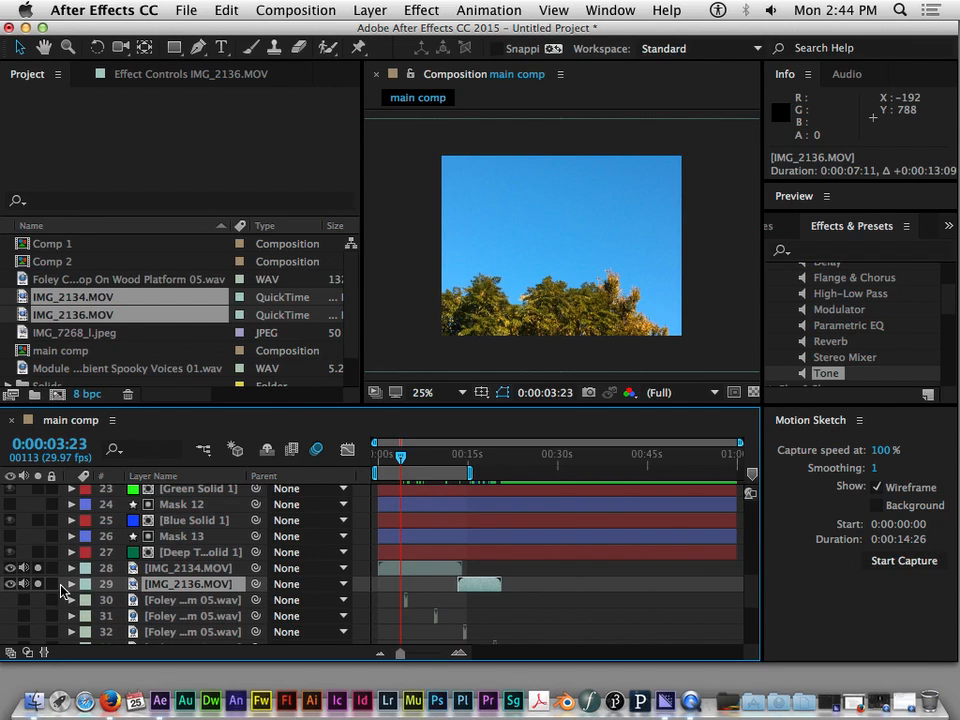
{"action": "scroll", "coordinate": [58, 612], "scroll_direction": "down", "scroll_amount": 2}
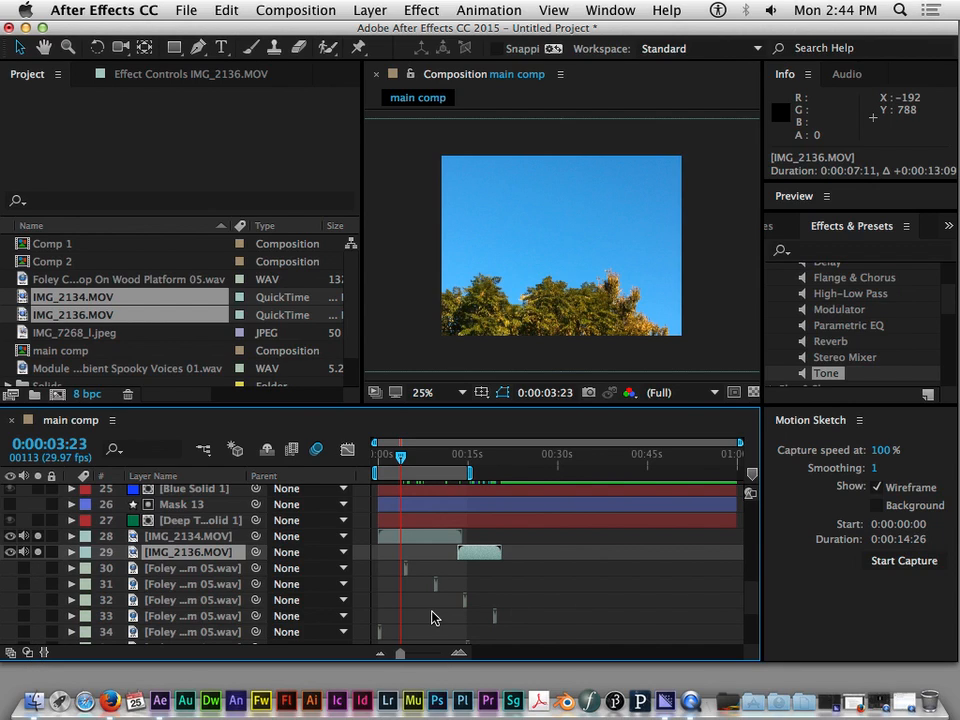
{"action": "scroll", "coordinate": [433, 614], "scroll_direction": "down", "scroll_amount": 6}
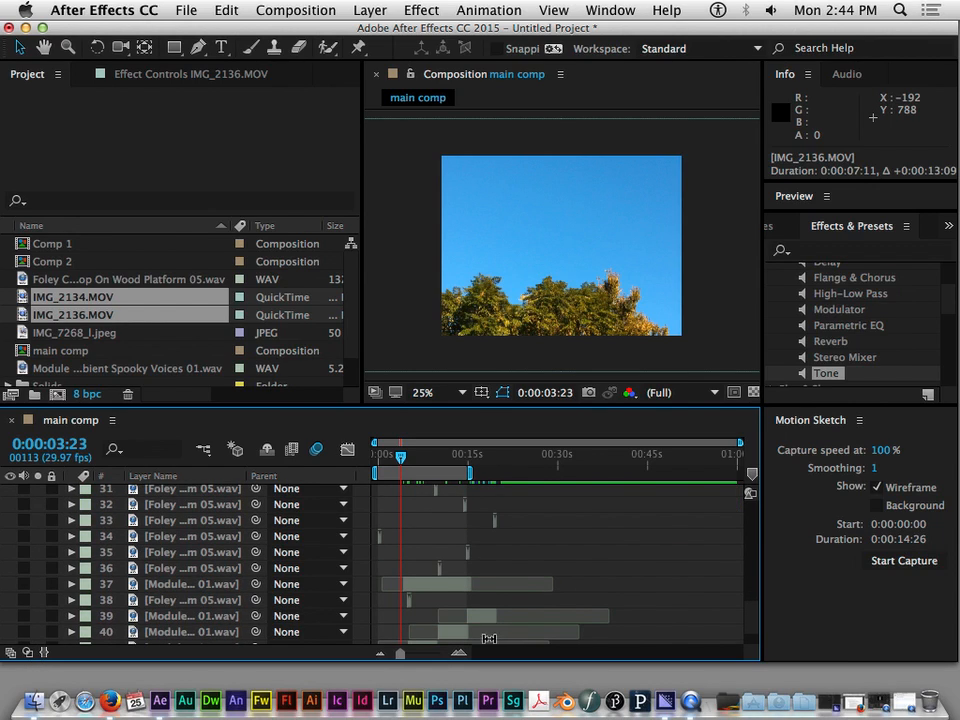
{"action": "scroll", "coordinate": [467, 621], "scroll_direction": "down", "scroll_amount": 3}
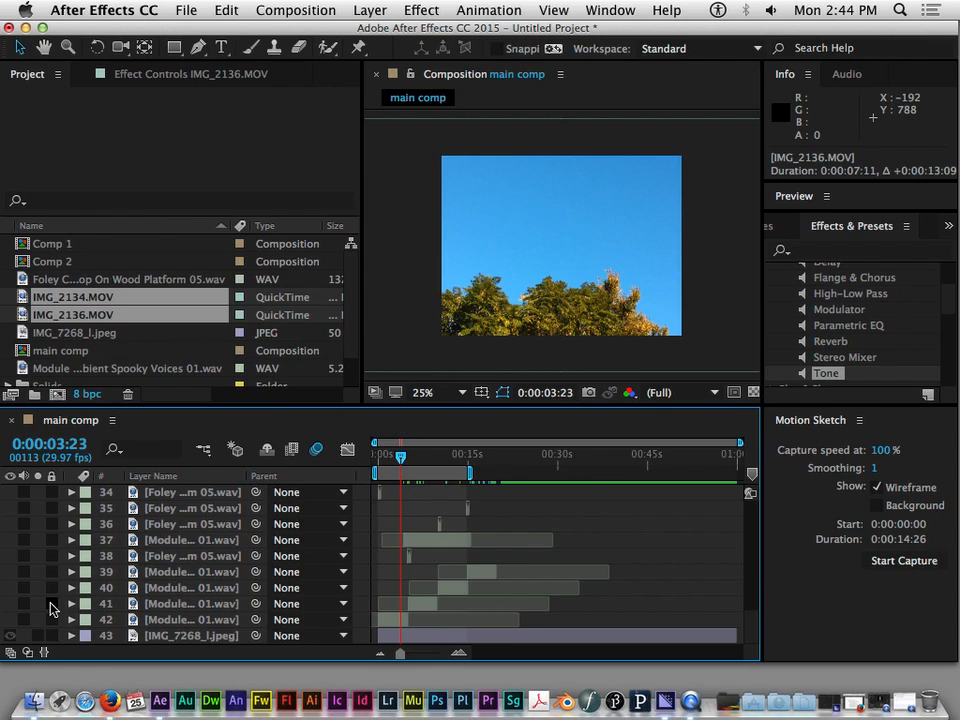
{"action": "left_click_drag", "start_coordinate": [26, 622], "coordinate": [33, 496]}
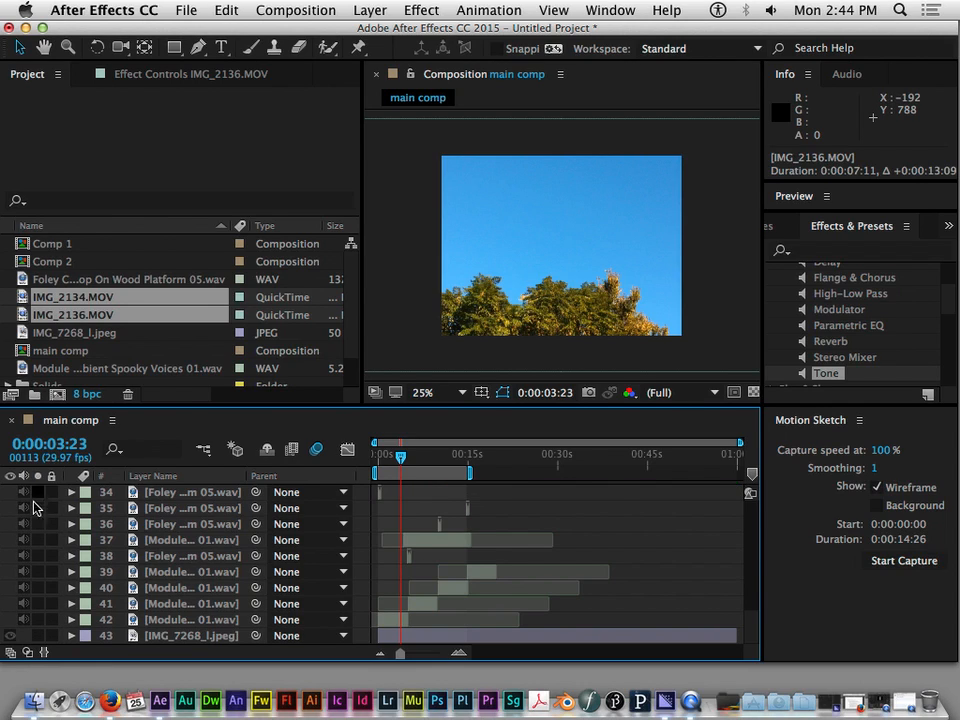
{"action": "scroll", "coordinate": [35, 538], "scroll_direction": "up", "scroll_amount": 6}
{"action": "left_click_drag", "start_coordinate": [24, 578], "coordinate": [27, 526]}
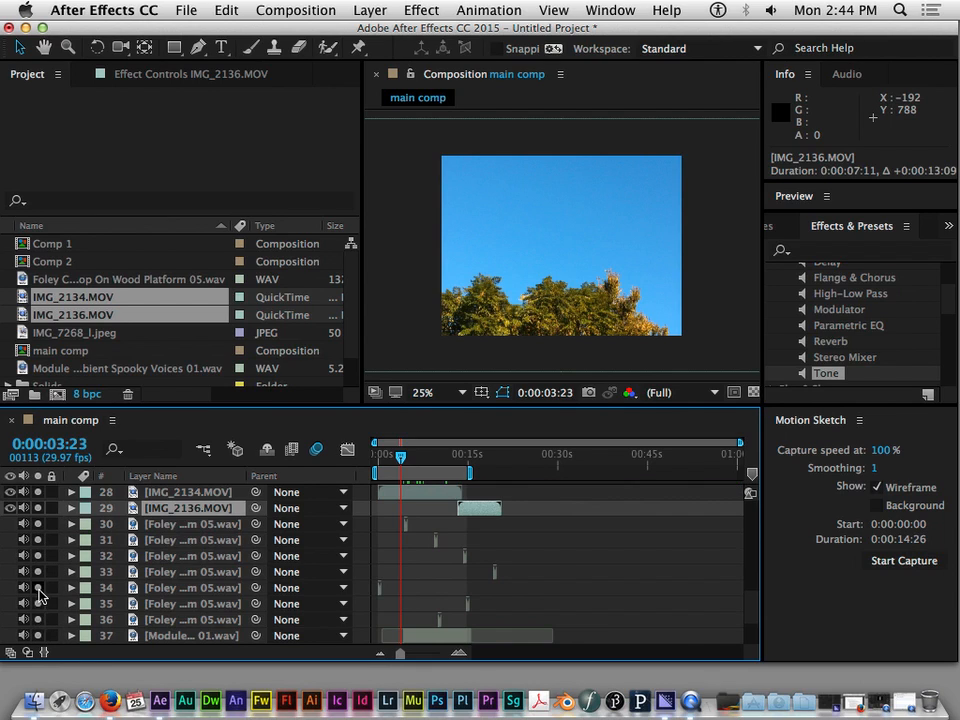
{"action": "scroll", "coordinate": [38, 598], "scroll_direction": "down", "scroll_amount": 6}
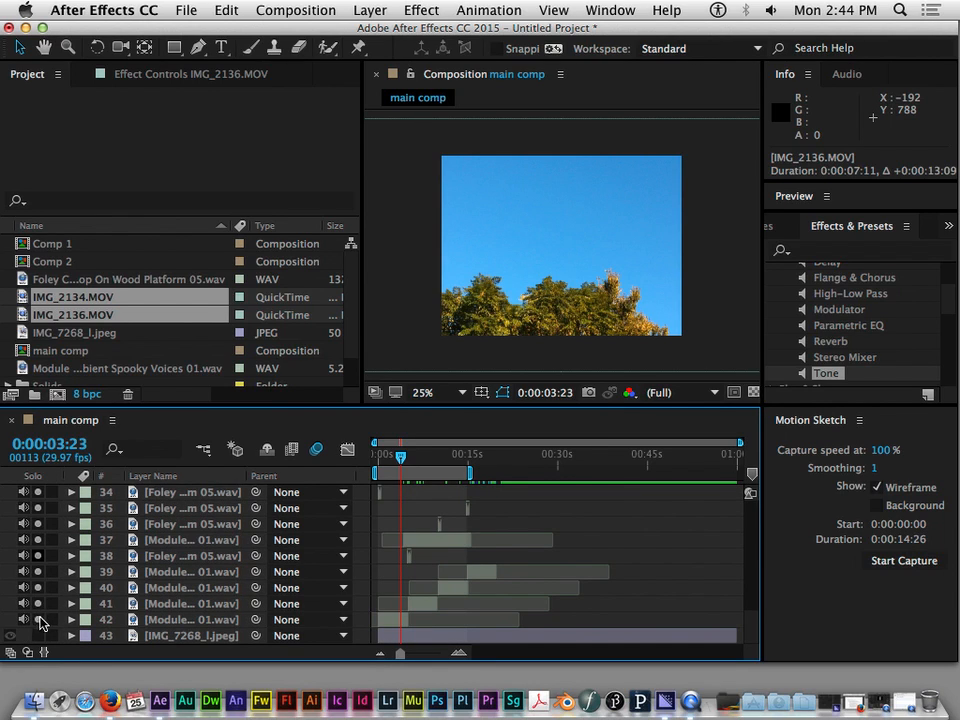
{"action": "scroll", "coordinate": [40, 570], "scroll_direction": "up", "scroll_amount": 14}
{"action": "scroll", "coordinate": [120, 597], "scroll_direction": "down", "scroll_amount": 4}
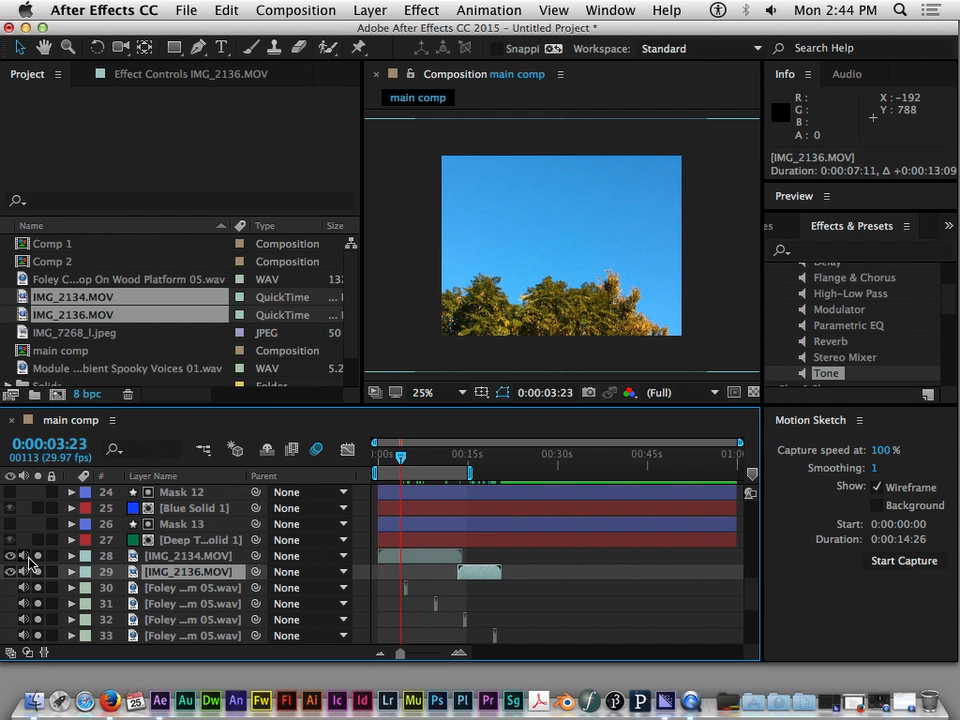
Compare the timing of the soloed audio clips with the two movie layers around 0:00:04:12 to 0:00:05:18
{"action": "scroll", "coordinate": [34, 590], "scroll_direction": "down", "scroll_amount": 10}
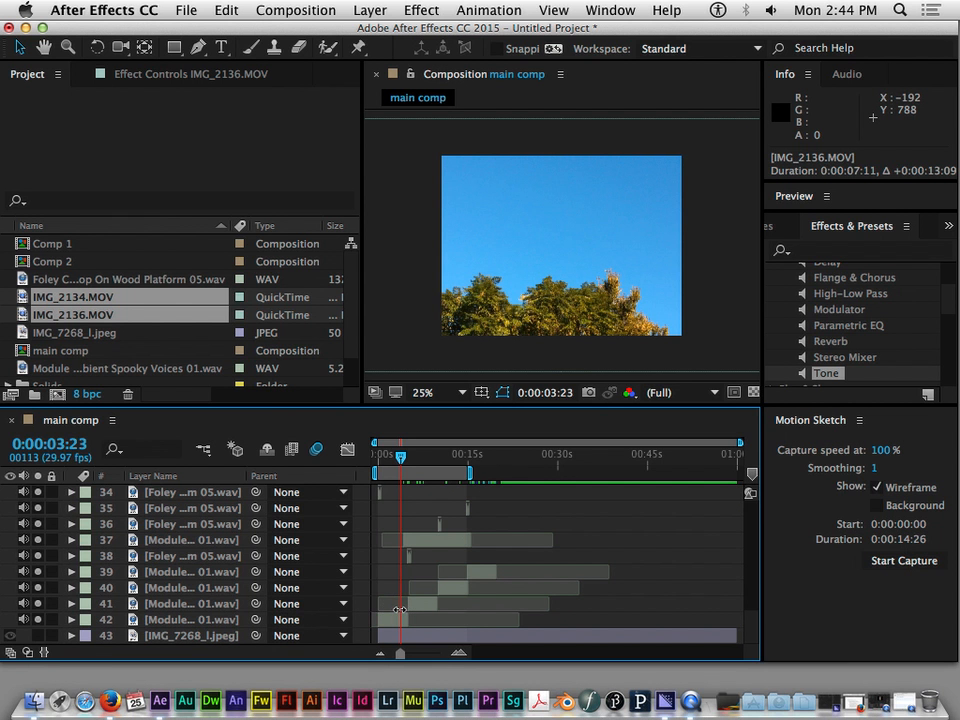
{"action": "scroll", "coordinate": [236, 572], "scroll_direction": "up", "scroll_amount": 20}
{"action": "scroll", "coordinate": [258, 546], "scroll_direction": "down", "scroll_amount": 20}
{"action": "scroll", "coordinate": [456, 525], "scroll_direction": "up", "scroll_amount": 5}
{"action": "scroll", "coordinate": [456, 528], "scroll_direction": "up", "scroll_amount": 3}
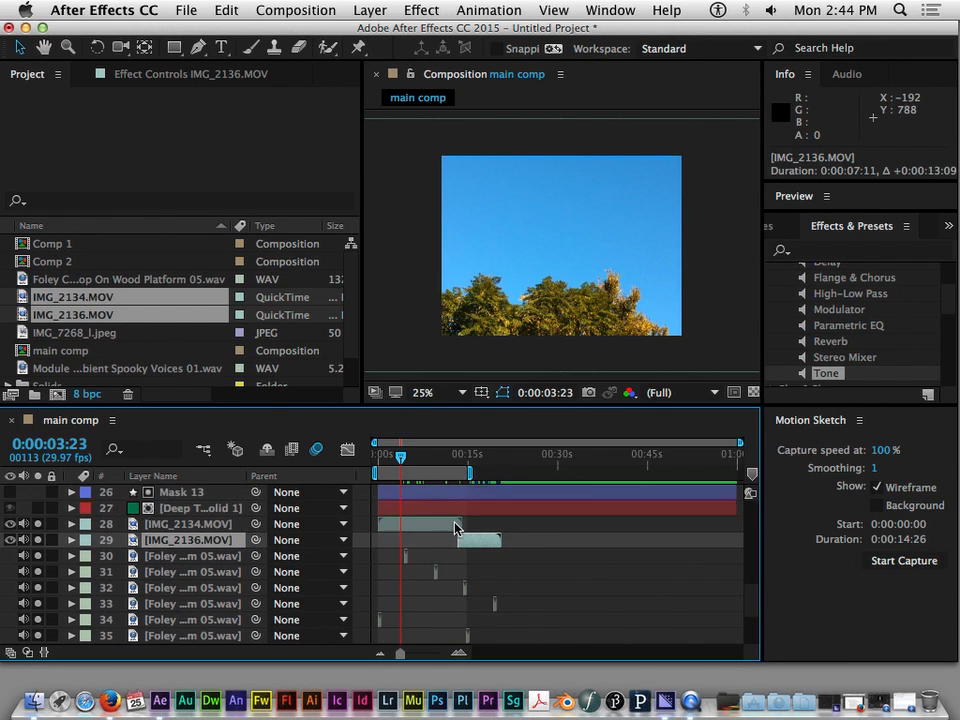
{"action": "mouse_move", "coordinate": [401, 457]}
{"action": "left_mouse_down"}
{"action": "mouse_move", "coordinate": [482, 460]}
{"action": "mouse_move", "coordinate": [390, 460]}
{"action": "mouse_move", "coordinate": [407, 468]}
{"action": "left_mouse_up"}
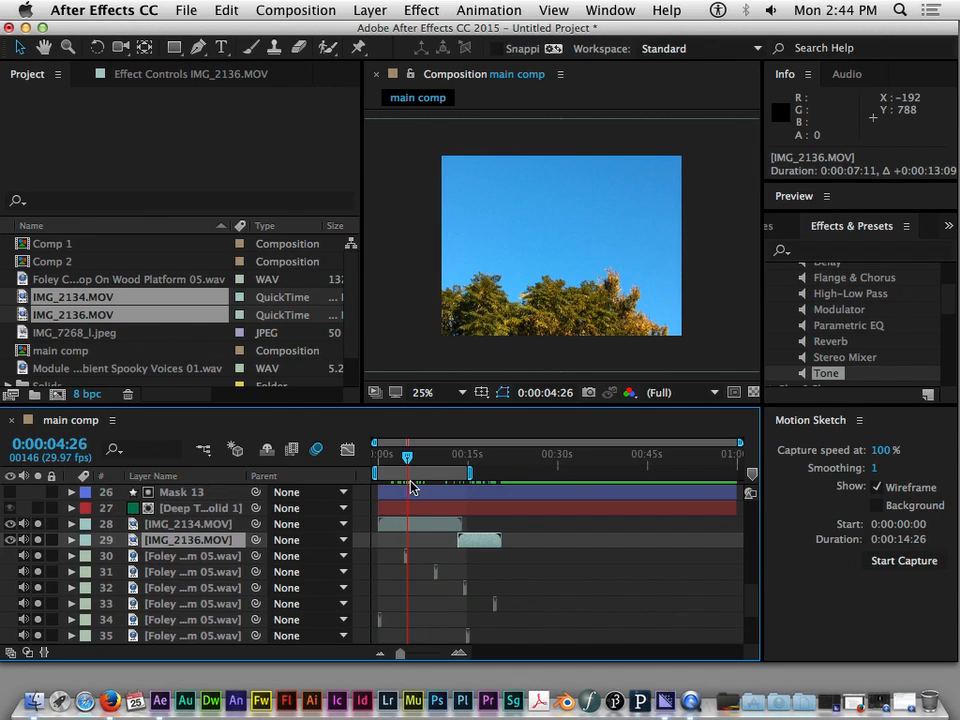
{"action": "left_click_drag", "start_coordinate": [407, 457], "coordinate": [406, 465]}
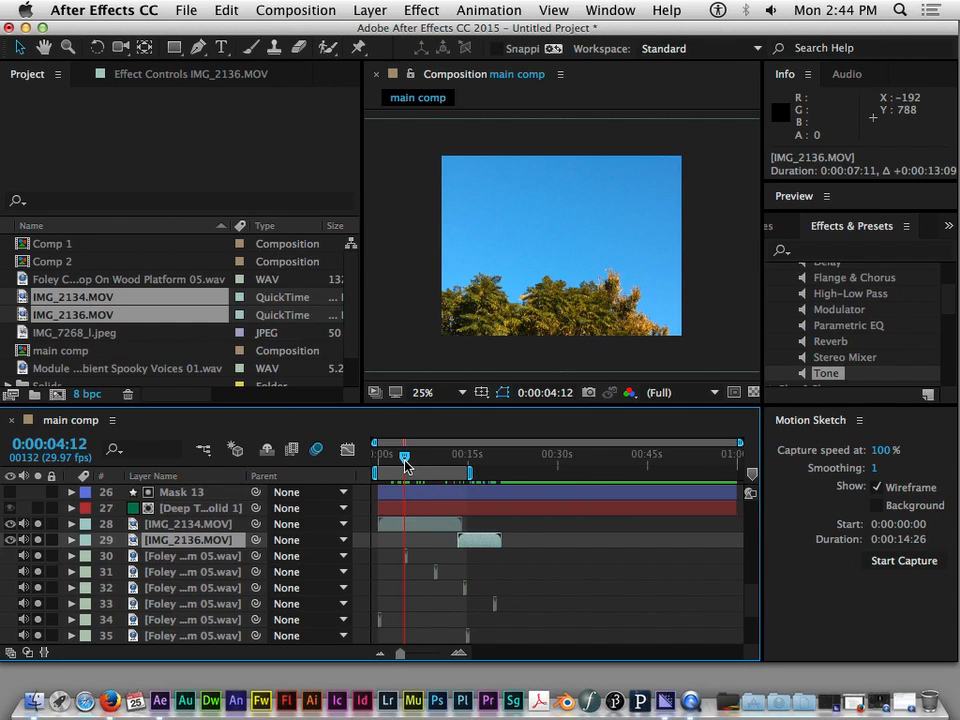
{"action": "left_click_drag", "start_coordinate": [400, 654], "coordinate": [424, 656]}
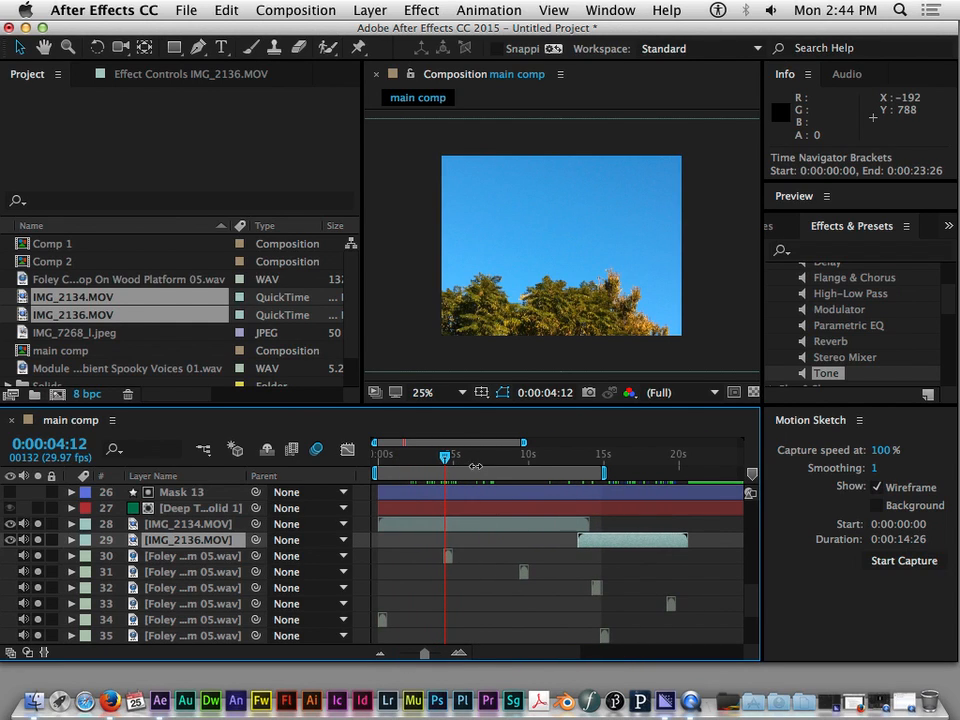
{"action": "mouse_move", "coordinate": [477, 470]}
{"action": "left_mouse_down"}
{"action": "mouse_move", "coordinate": [377, 467]}
{"action": "mouse_move", "coordinate": [585, 469]}
{"action": "mouse_move", "coordinate": [462, 468]}
{"action": "left_mouse_up"}
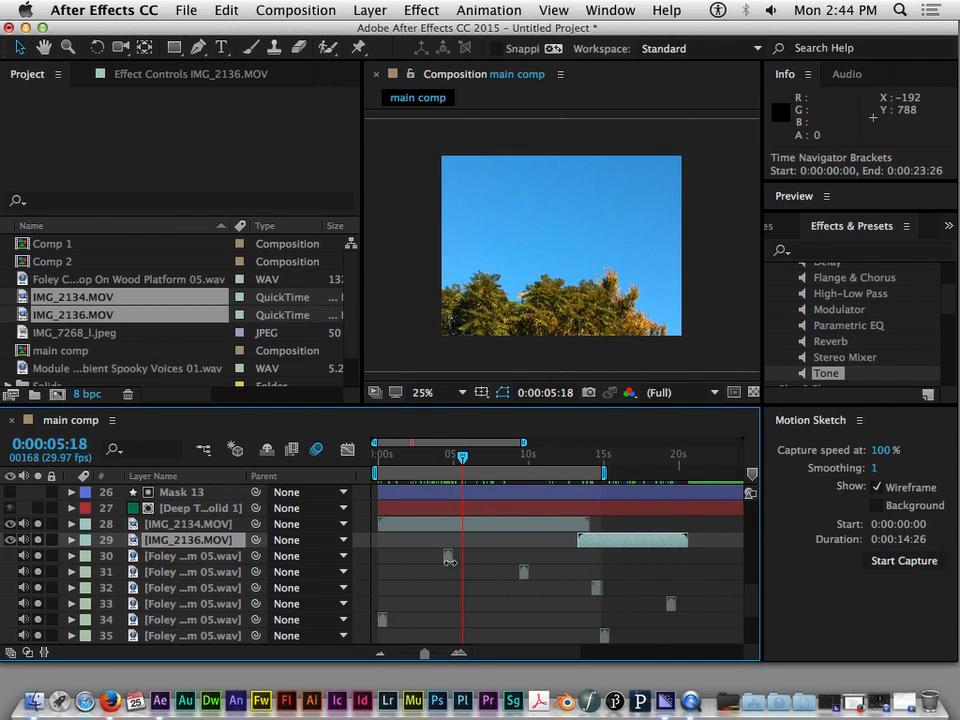
Check where the Foley clips on layers 30, 31, 32 and 34 fall along the IMG_2134.MOV clip
{"action": "left_click", "coordinate": [449, 556]}
{"action": "left_click", "coordinate": [523, 572]}
{"action": "left_click", "coordinate": [596, 587]}
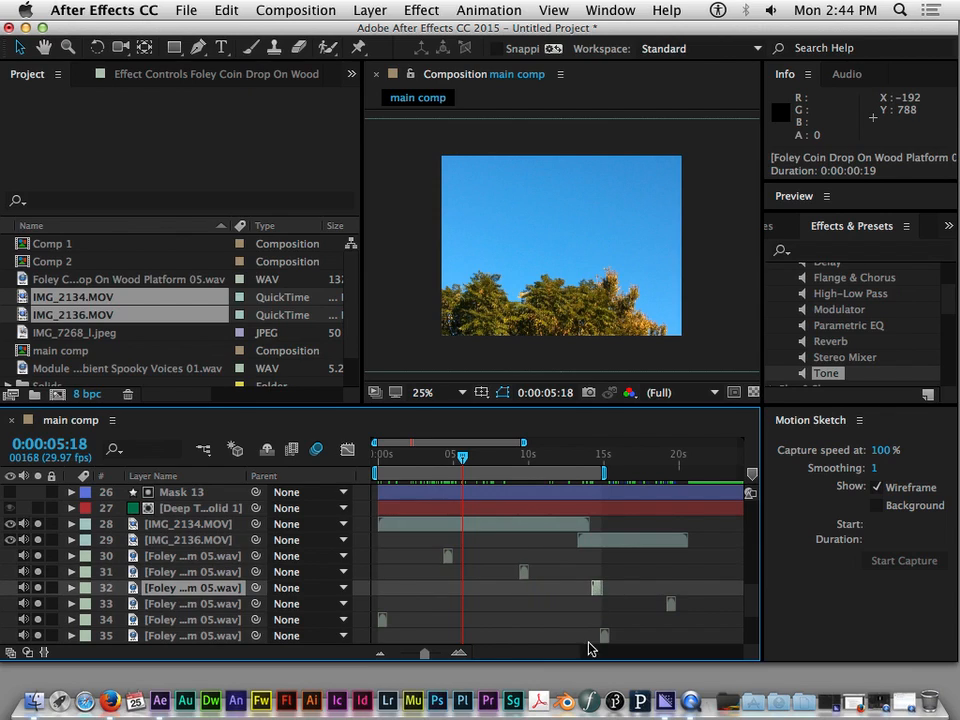
{"action": "left_click", "coordinate": [382, 619]}
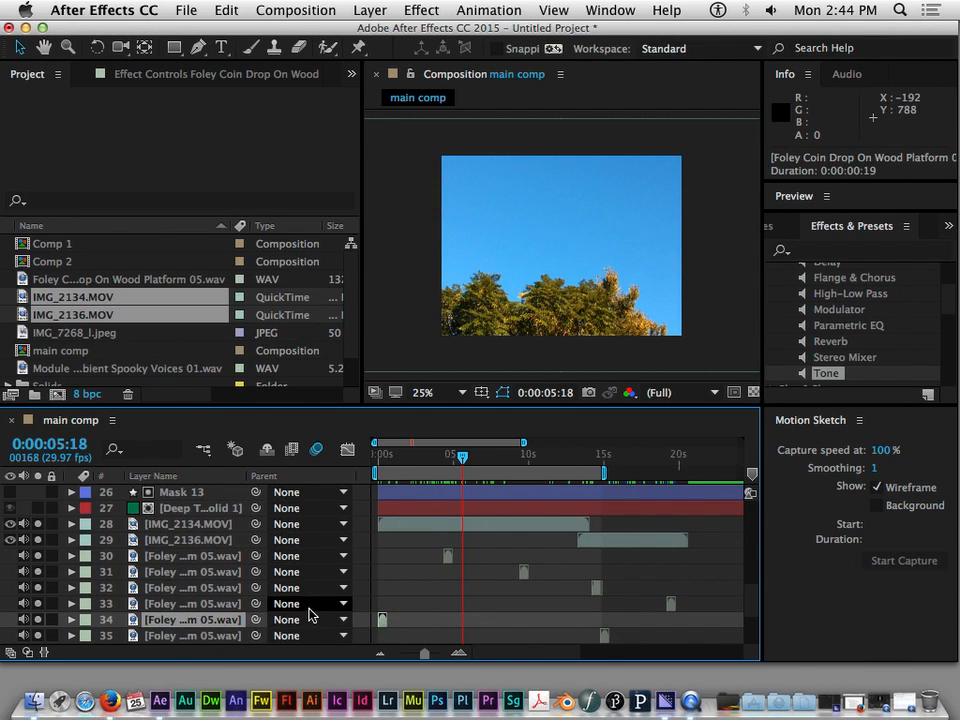
{"action": "left_click", "coordinate": [448, 556]}
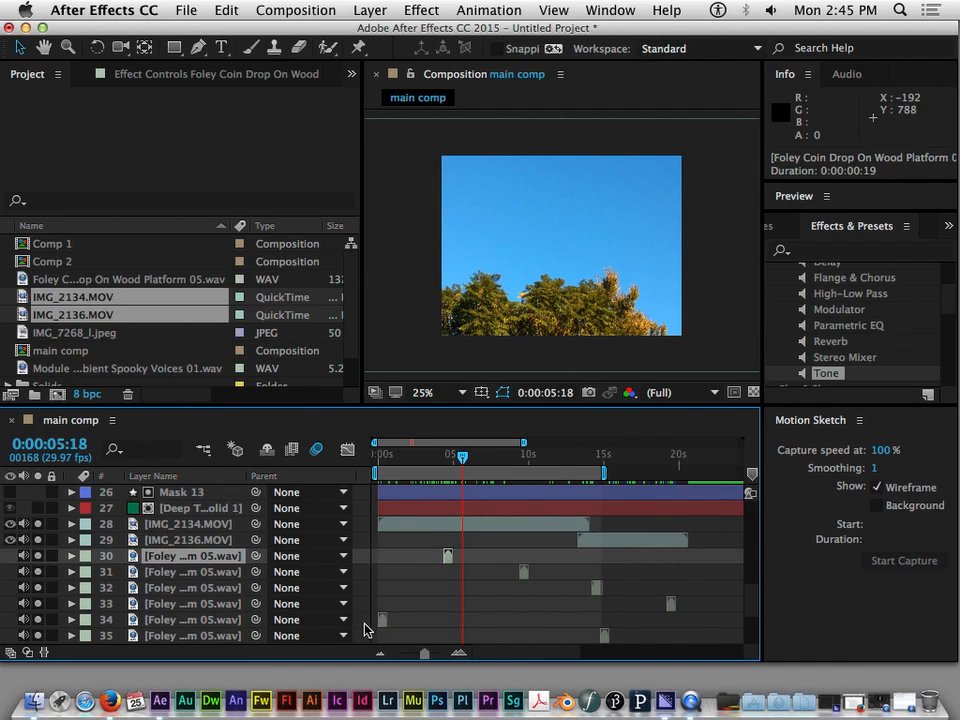
{"action": "left_click", "coordinate": [380, 620]}
{"action": "left_click", "coordinate": [448, 556]}
Set the current time to 0:00:04:11, near the start of the Foley clip on layer 30
{"action": "left_click_drag", "start_coordinate": [467, 461], "coordinate": [450, 474]}
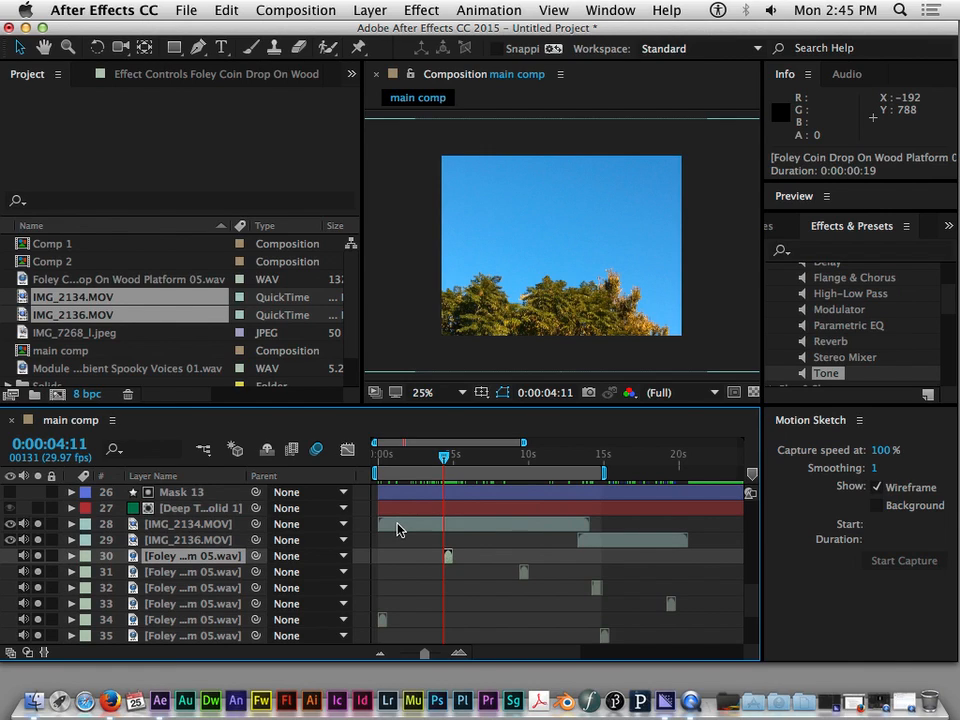
{"action": "left_click", "coordinate": [381, 620]}
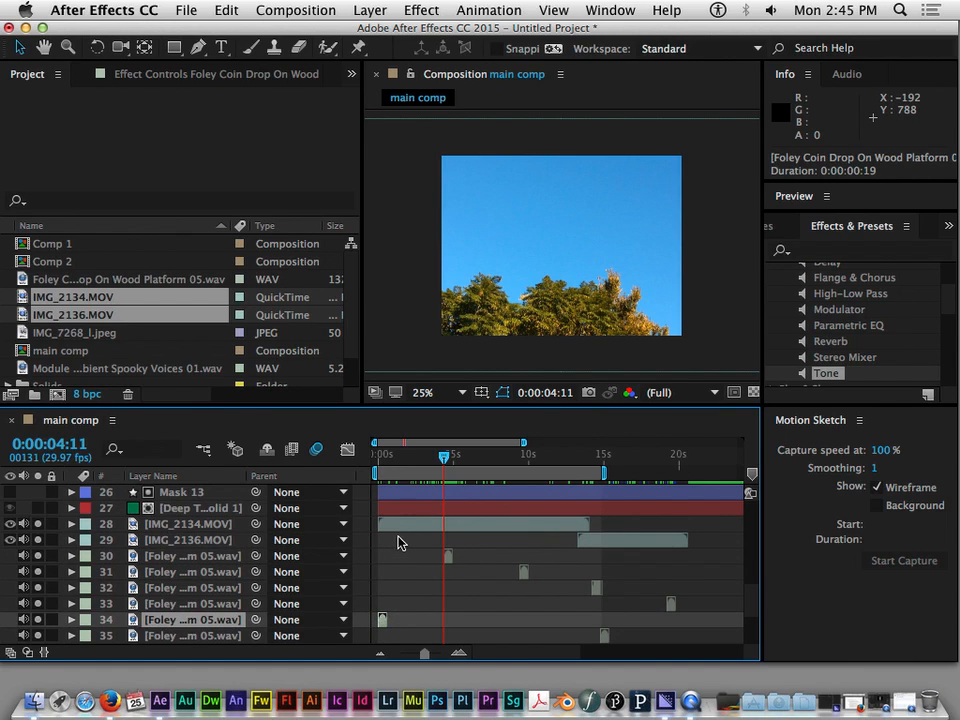
{"action": "left_click", "coordinate": [394, 525]}
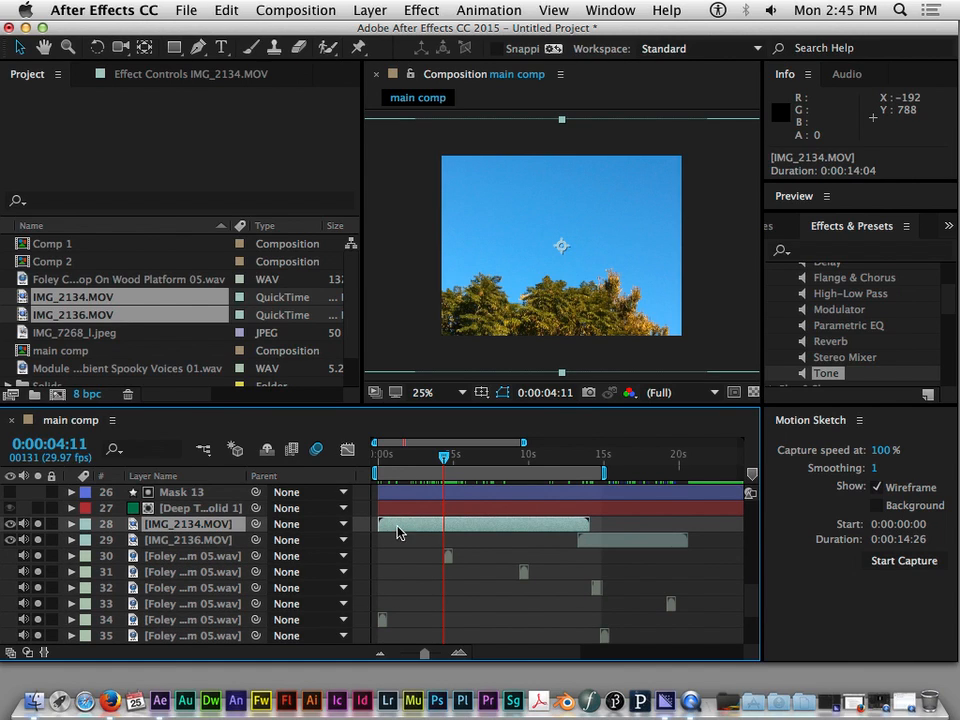
{"action": "mouse_move", "coordinate": [437, 459]}
{"action": "left_mouse_down"}
{"action": "mouse_move", "coordinate": [378, 455]}
{"action": "mouse_move", "coordinate": [435, 457]}
{"action": "left_mouse_up"}
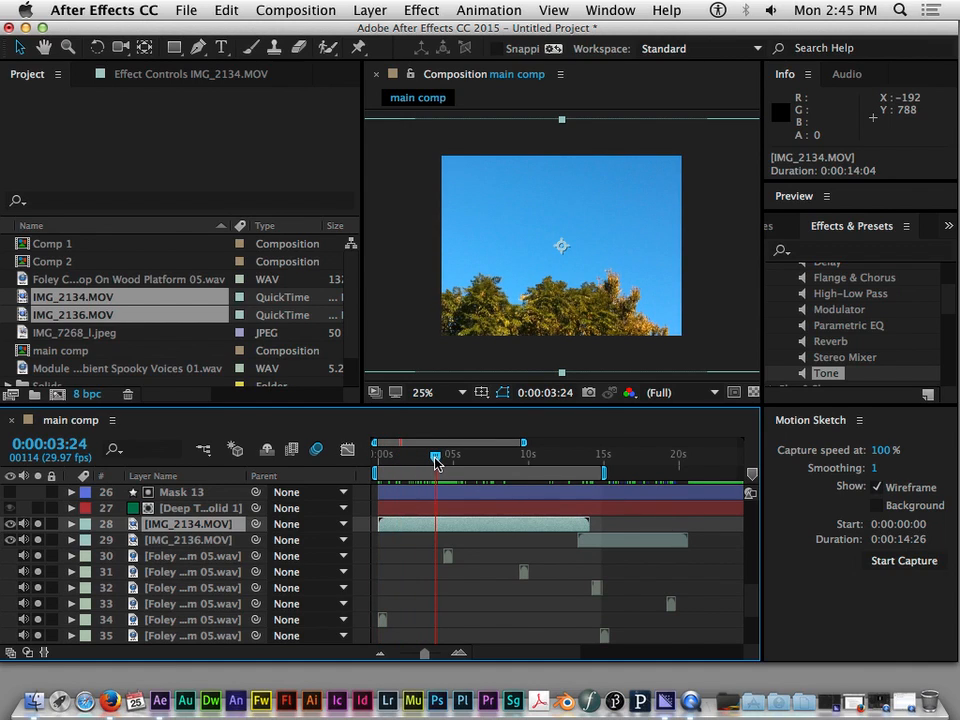
{"action": "left_click", "coordinate": [448, 556]}
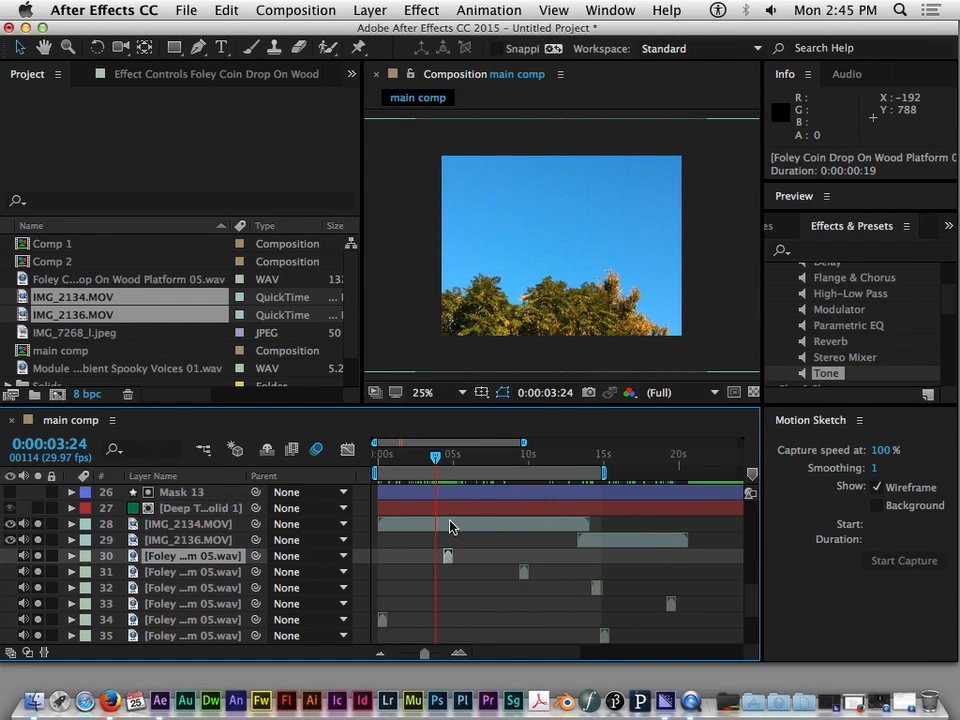
{"action": "mouse_move", "coordinate": [440, 460]}
{"action": "left_mouse_down"}
{"action": "mouse_move", "coordinate": [424, 456]}
{"action": "mouse_move", "coordinate": [443, 456]}
{"action": "left_mouse_up"}
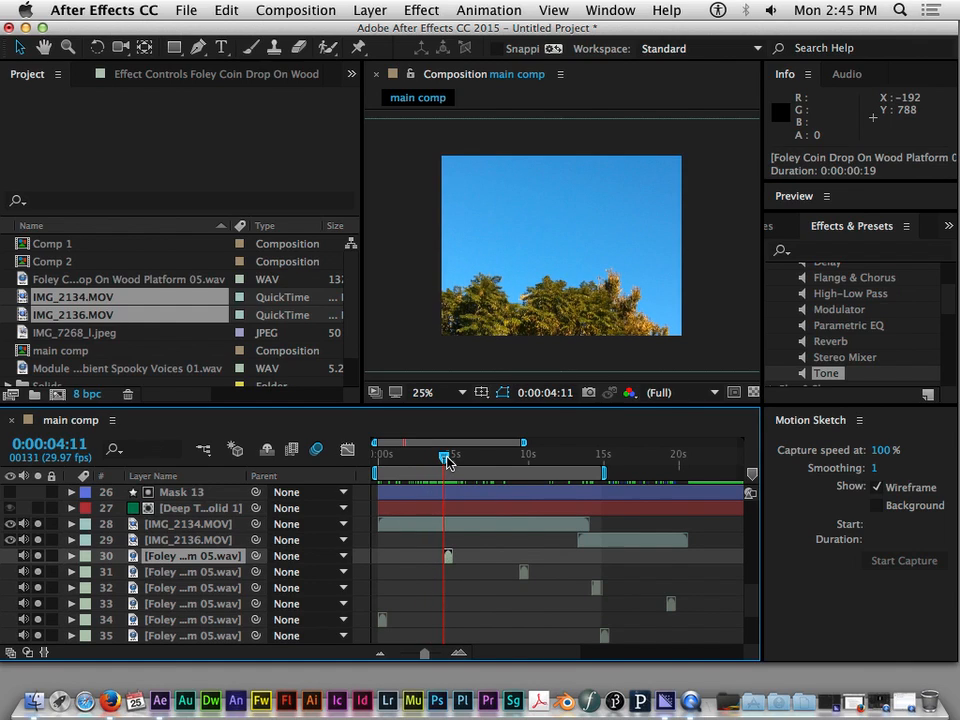
Move IMG_2134.MOV to start at 0:00:04:11, try ending it at that time instead, and return its start to 0:00:04:11
{"action": "left_click", "coordinate": [420, 532]}
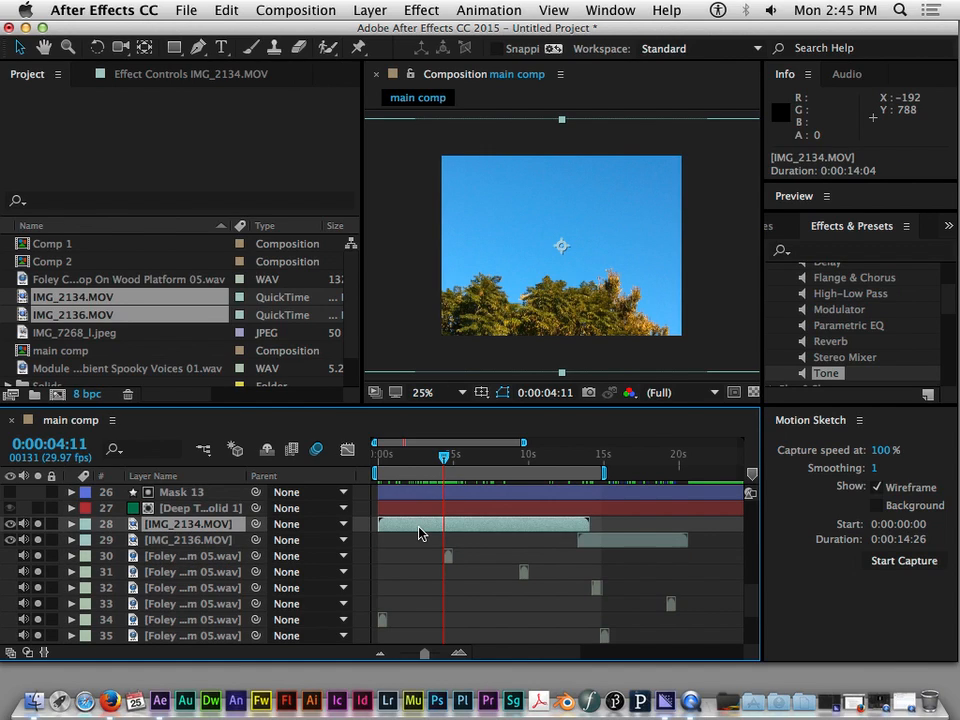
{"action": "key", "text": "bracketleft"}
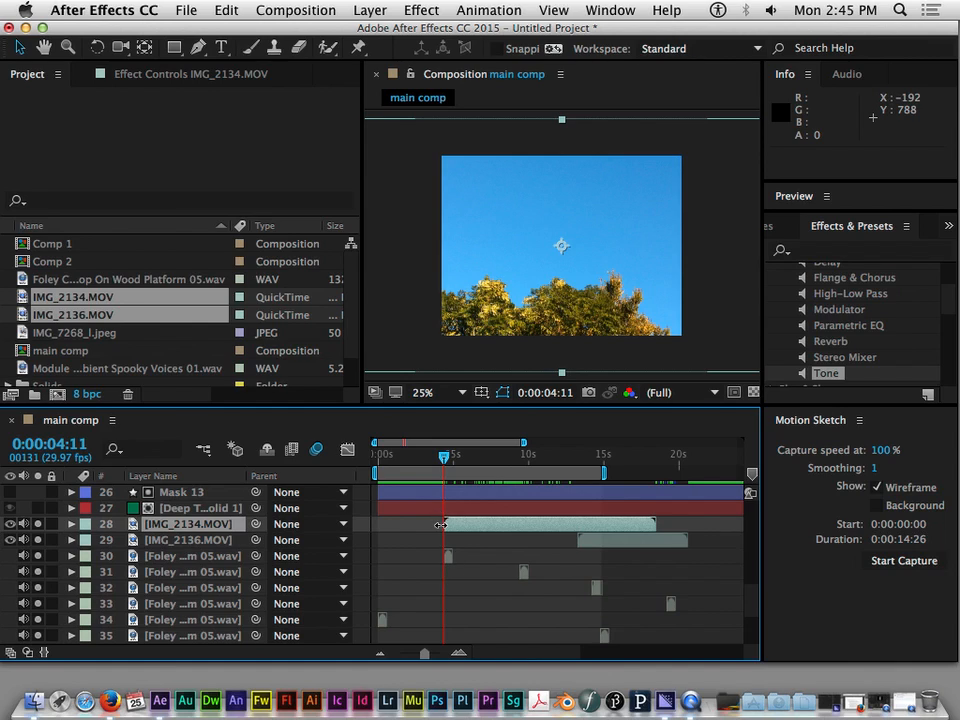
{"action": "key", "text": "]"}
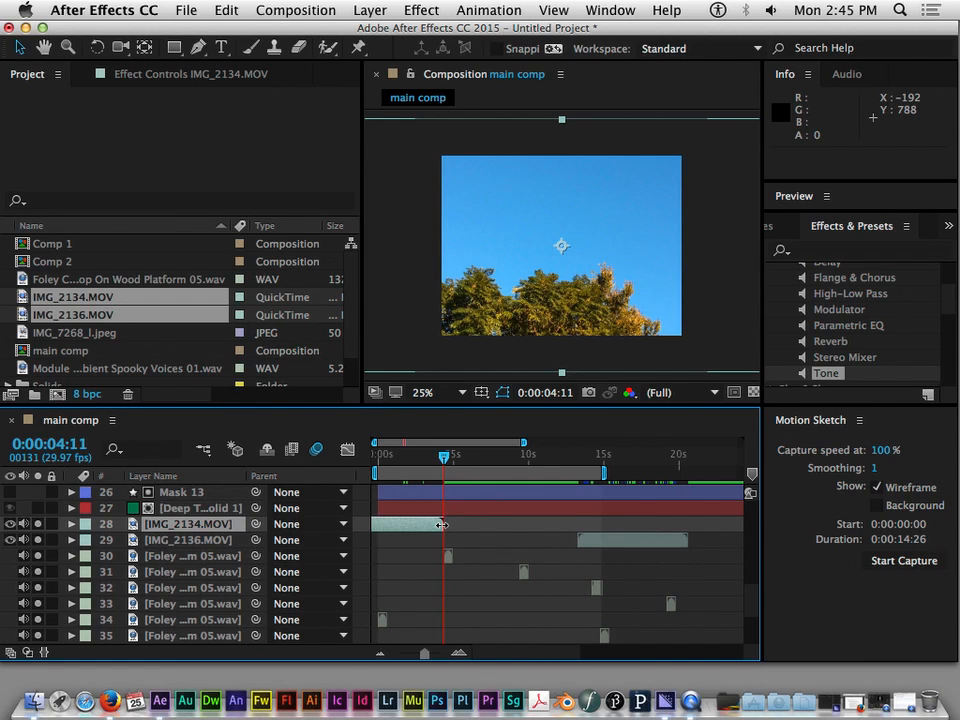
{"action": "key", "text": "["}
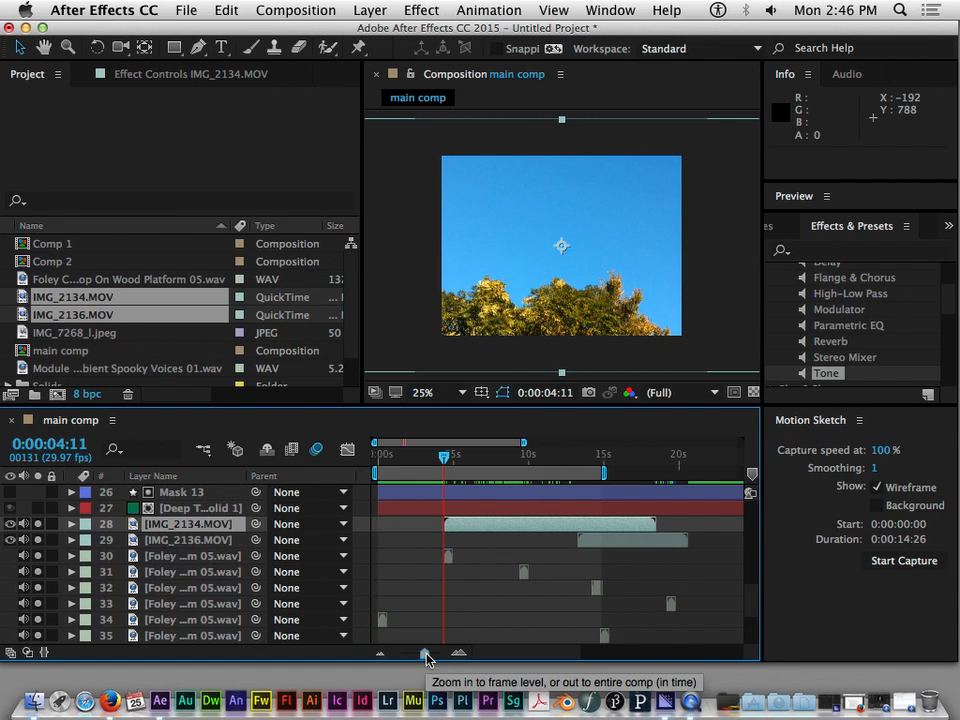
Nudge IMG_2134.MOV one frame earlier so it starts exactly with the Foley clip on layer 30
{"action": "left_click_drag", "start_coordinate": [426, 657], "coordinate": [443, 579]}
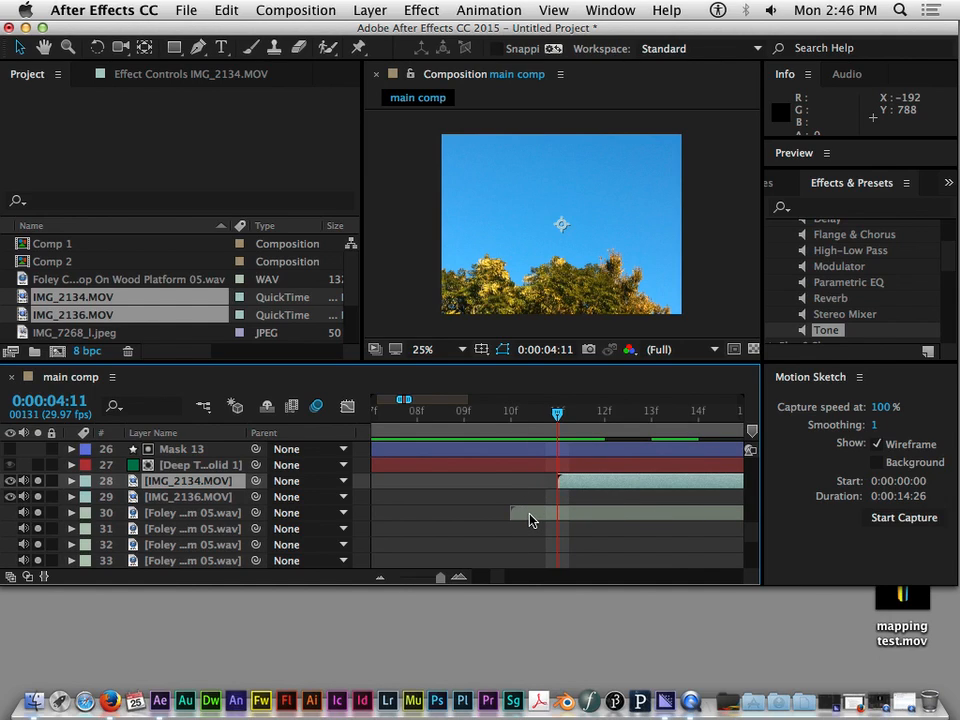
{"action": "left_click_drag", "start_coordinate": [585, 485], "coordinate": [555, 484]}
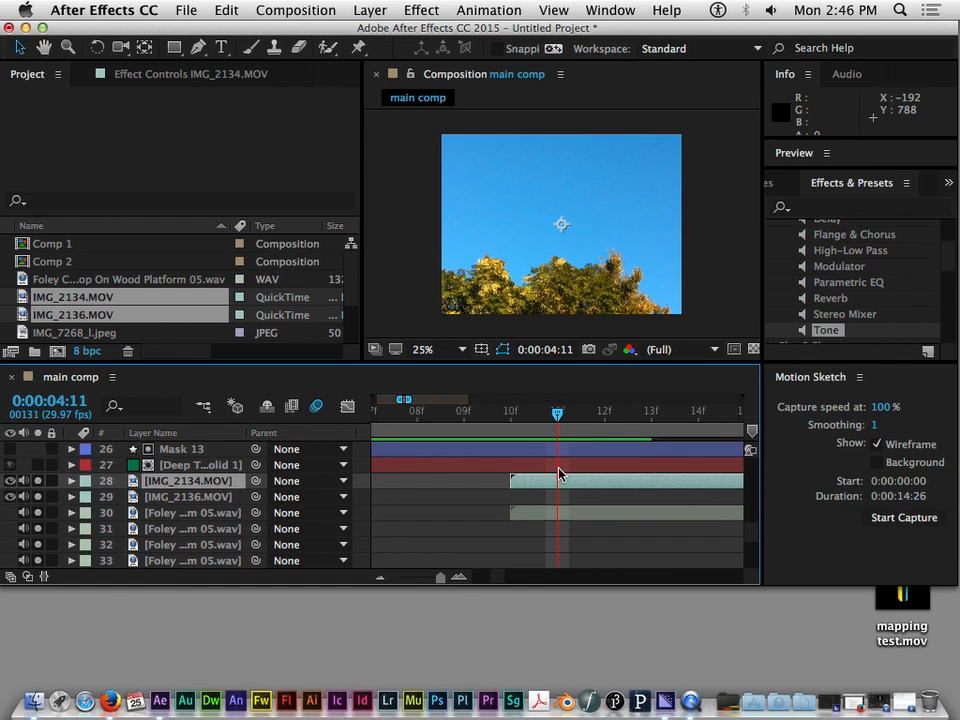
{"action": "left_click_drag", "start_coordinate": [555, 412], "coordinate": [583, 466]}
{"action": "left_click_drag", "start_coordinate": [437, 578], "coordinate": [421, 580]}
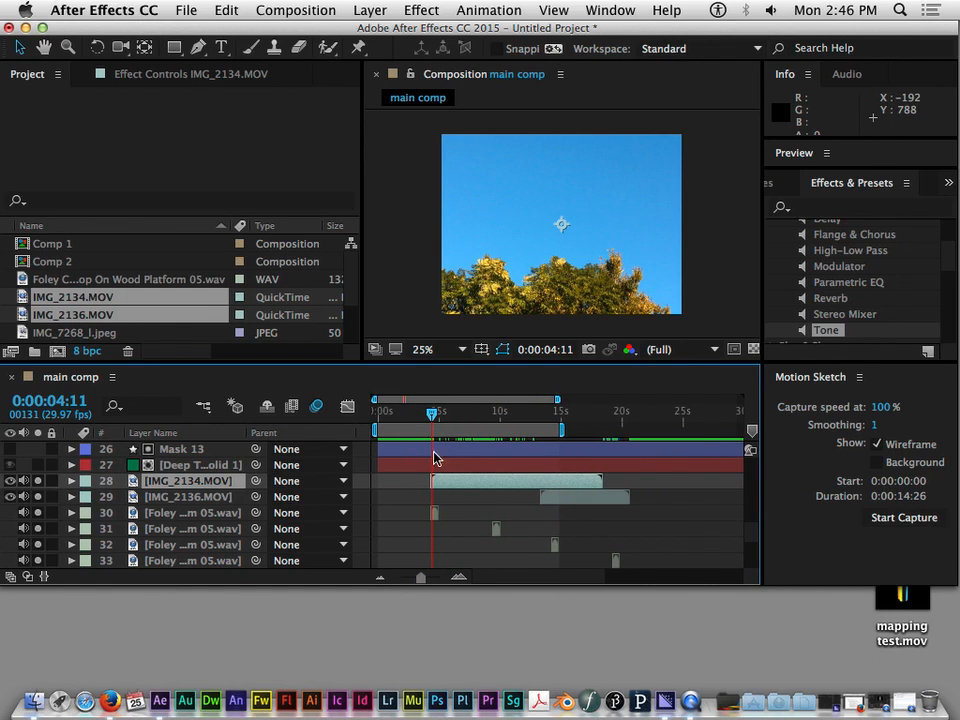
Set the current time to 0:00:05:14 and shift the IMG_2136.MOV layer earlier so it overlaps more of IMG_2134.MOV
{"action": "mouse_move", "coordinate": [433, 411]}
{"action": "left_mouse_down"}
{"action": "mouse_move", "coordinate": [444, 417]}
{"action": "mouse_move", "coordinate": [424, 418]}
{"action": "mouse_move", "coordinate": [447, 418]}
{"action": "left_mouse_up"}
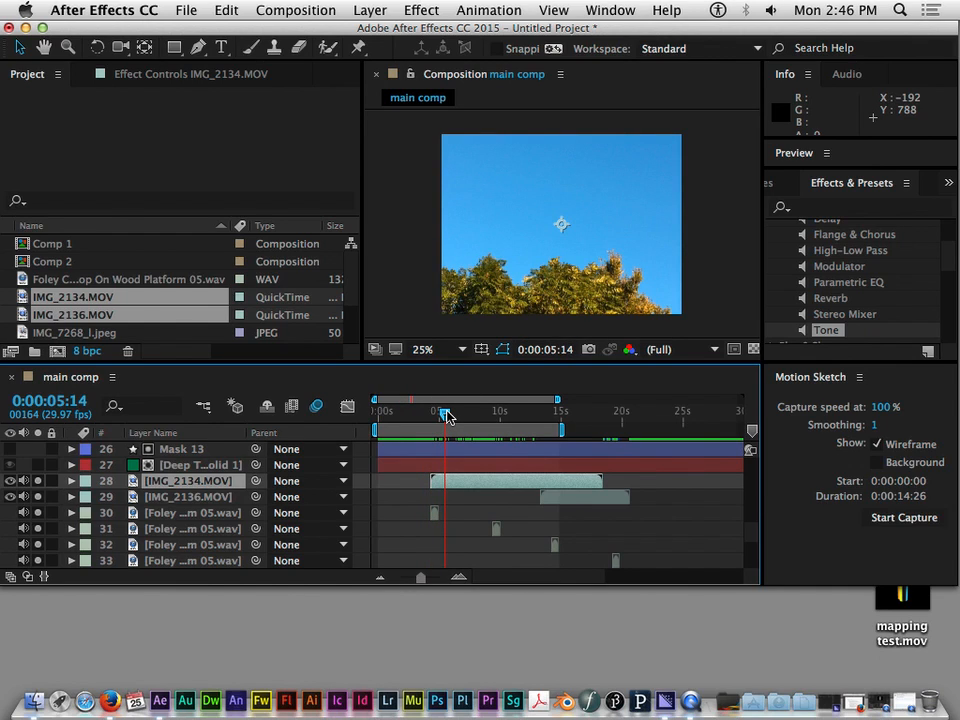
{"action": "scroll", "coordinate": [548, 517], "scroll_direction": "down", "scroll_amount": 3}
{"action": "scroll", "coordinate": [546, 514], "scroll_direction": "up", "scroll_amount": 3}
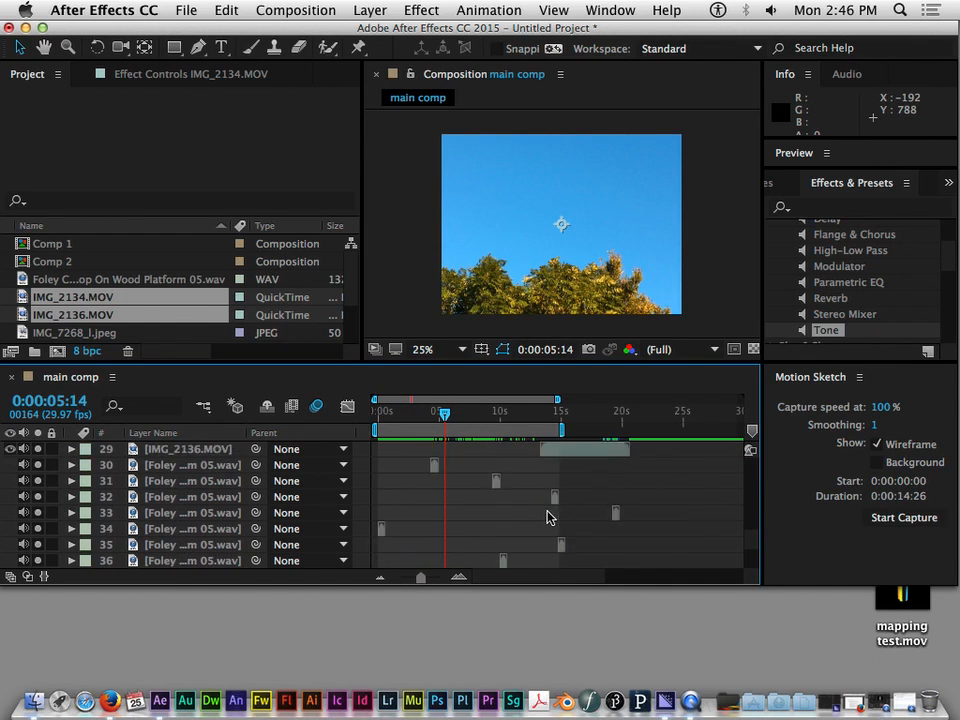
{"action": "left_click", "coordinate": [603, 488]}
{"action": "left_click_drag", "start_coordinate": [603, 488], "coordinate": [535, 492]}
Examine the sequence of Module audio clips on layers 39 to 41 and move the current time to 0:00:03:00
{"action": "scroll", "coordinate": [506, 514], "scroll_direction": "down", "scroll_amount": 5}
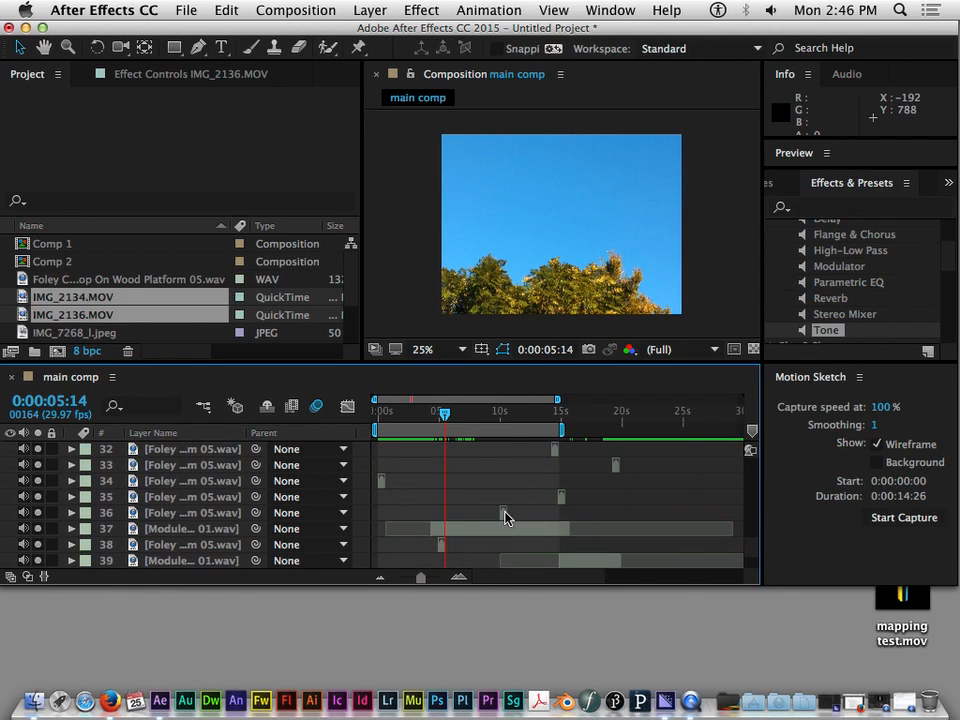
{"action": "left_click", "coordinate": [400, 546]}
{"action": "left_click", "coordinate": [493, 529]}
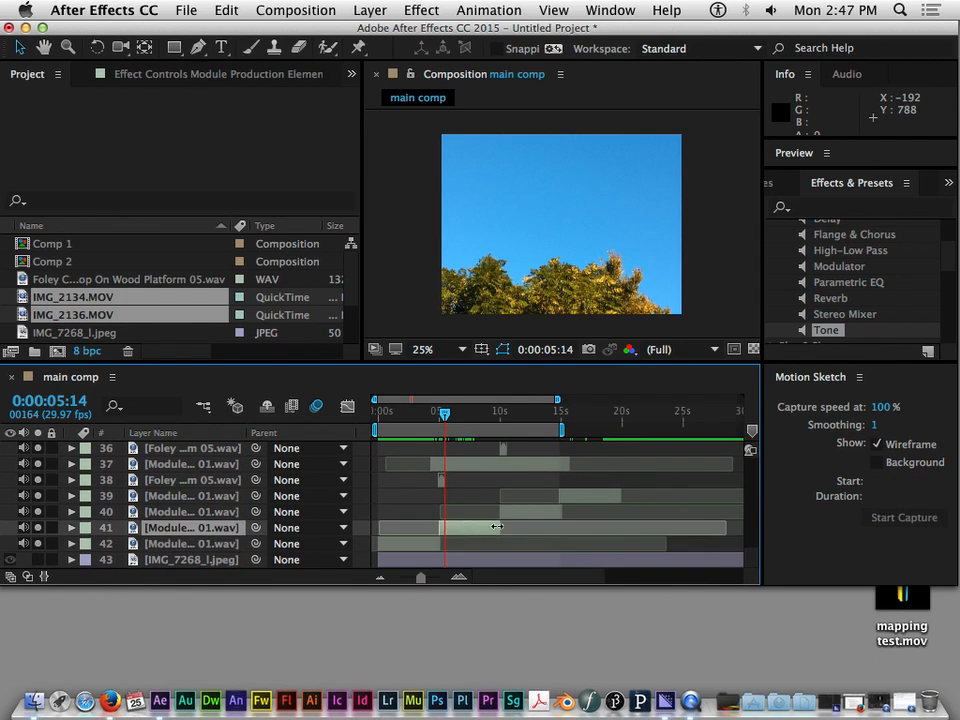
{"action": "left_click", "coordinate": [538, 513]}
{"action": "left_click", "coordinate": [580, 498]}
{"action": "left_click_drag", "start_coordinate": [441, 413], "coordinate": [417, 419]}
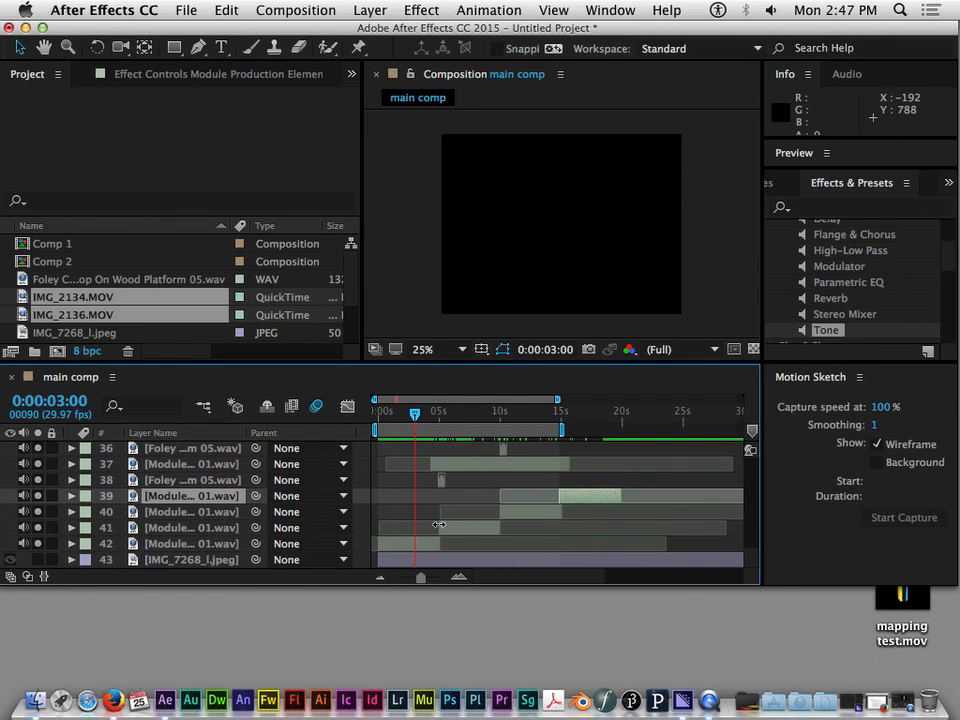
Examine how the Module audio clips on layers 37 to 42 follow each other, setting the current time to 0:00:04:25
{"action": "left_click", "coordinate": [467, 527]}
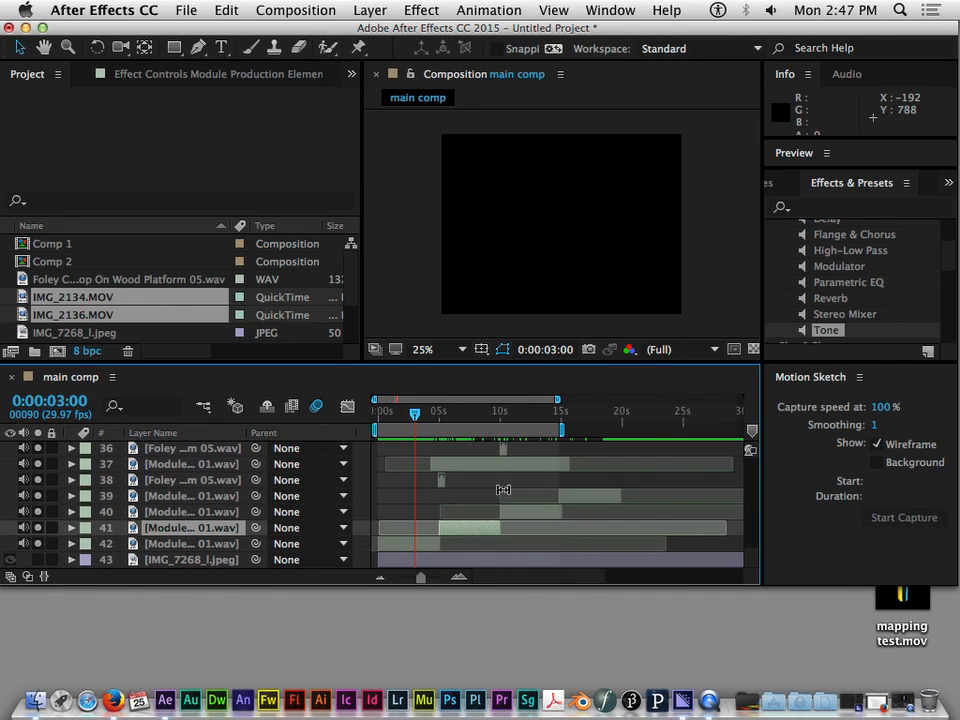
{"action": "left_click", "coordinate": [431, 414]}
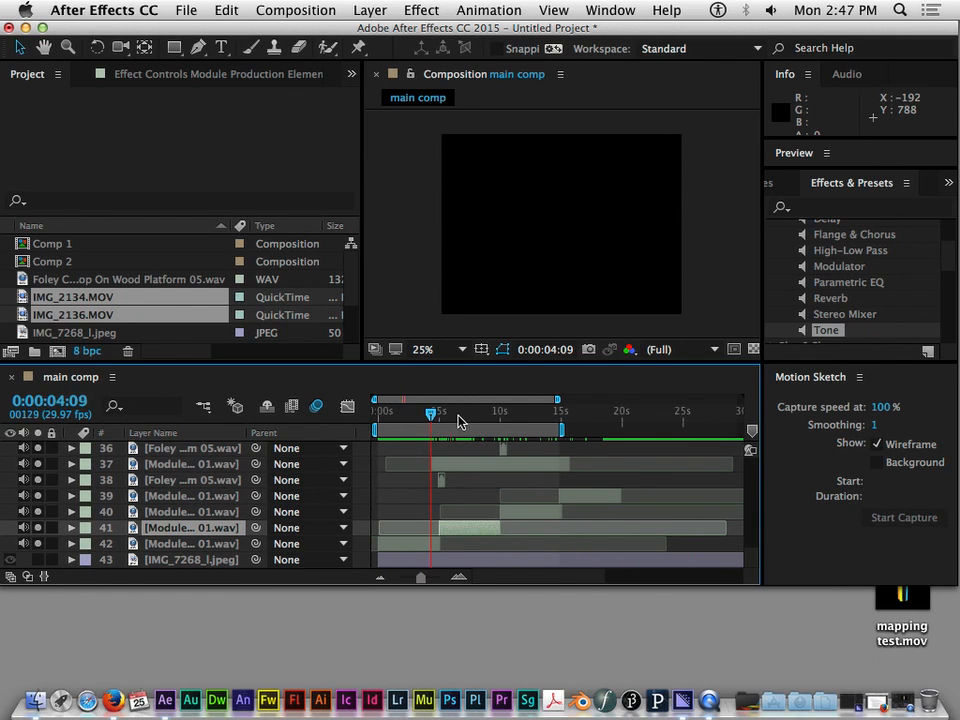
{"action": "left_click_drag", "start_coordinate": [431, 420], "coordinate": [437, 426]}
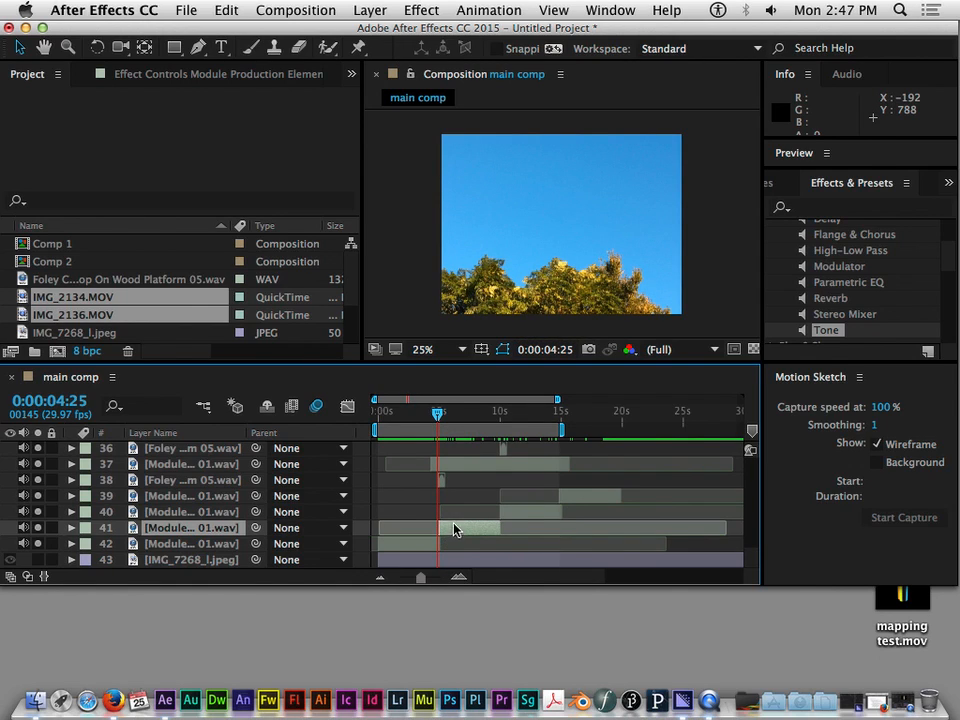
{"action": "scroll", "coordinate": [455, 530], "scroll_direction": "up", "scroll_amount": 3}
{"action": "scroll", "coordinate": [455, 530], "scroll_direction": "down", "scroll_amount": 3}
{"action": "scroll", "coordinate": [455, 528], "scroll_direction": "right", "scroll_amount": 2}
{"action": "scroll", "coordinate": [455, 522], "scroll_direction": "up", "scroll_amount": 3}
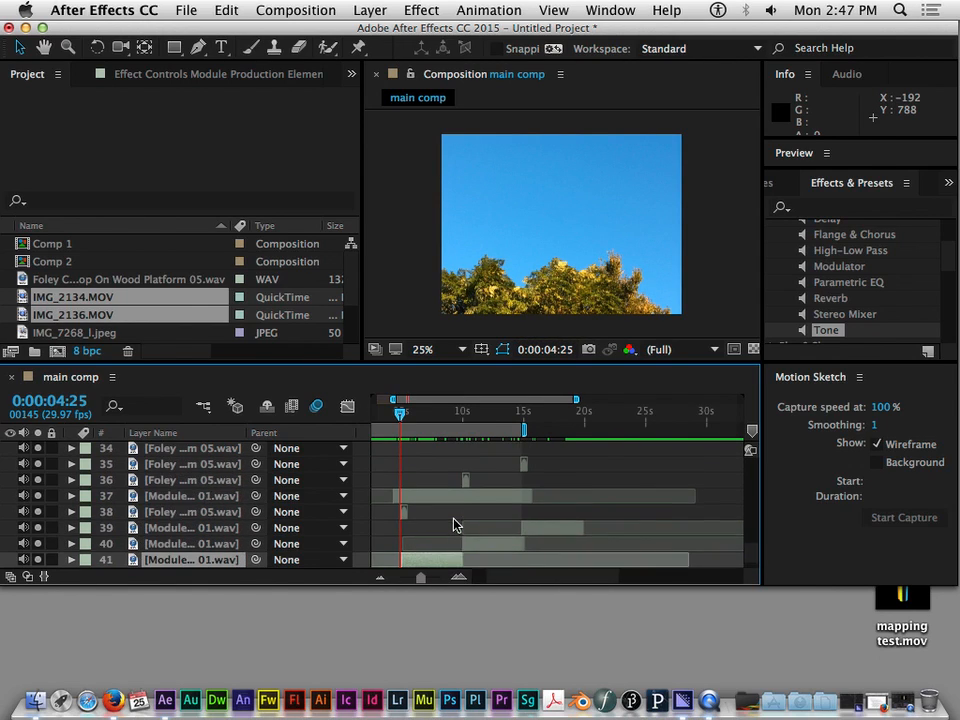
{"action": "scroll", "coordinate": [456, 520], "scroll_direction": "left", "scroll_amount": 2}
{"action": "scroll", "coordinate": [458, 518], "scroll_direction": "right", "scroll_amount": 2}
{"action": "scroll", "coordinate": [460, 516], "scroll_direction": "down", "scroll_amount": 3}
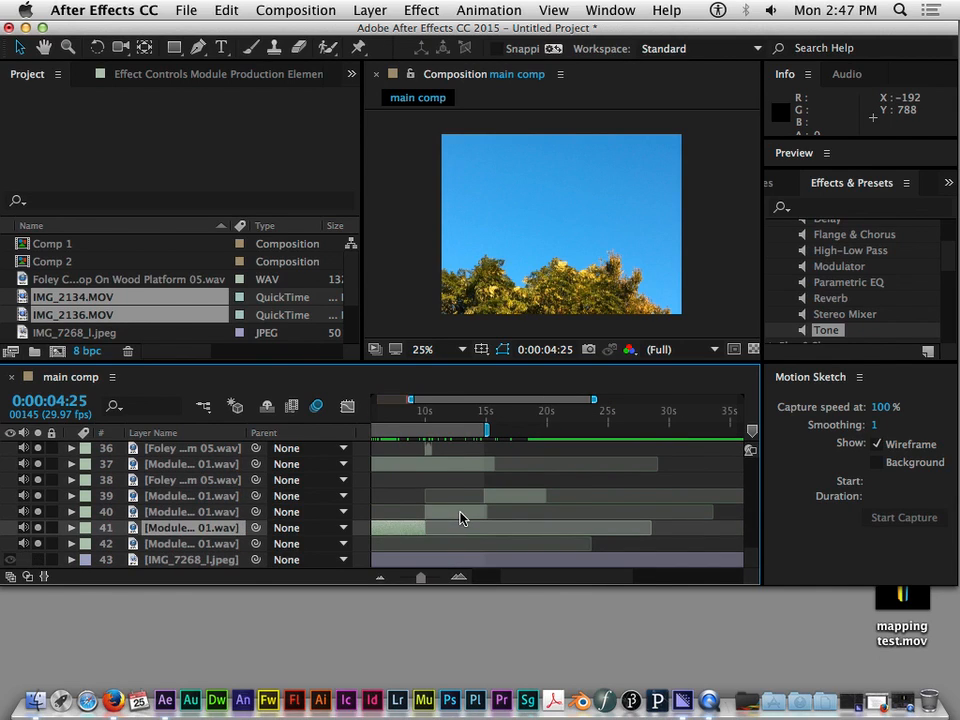
{"action": "scroll", "coordinate": [465, 516], "scroll_direction": "up", "scroll_amount": 2}
{"action": "scroll", "coordinate": [465, 510], "scroll_direction": "right", "scroll_amount": 2}
{"action": "scroll", "coordinate": [466, 509], "scroll_direction": "down", "scroll_amount": 2}
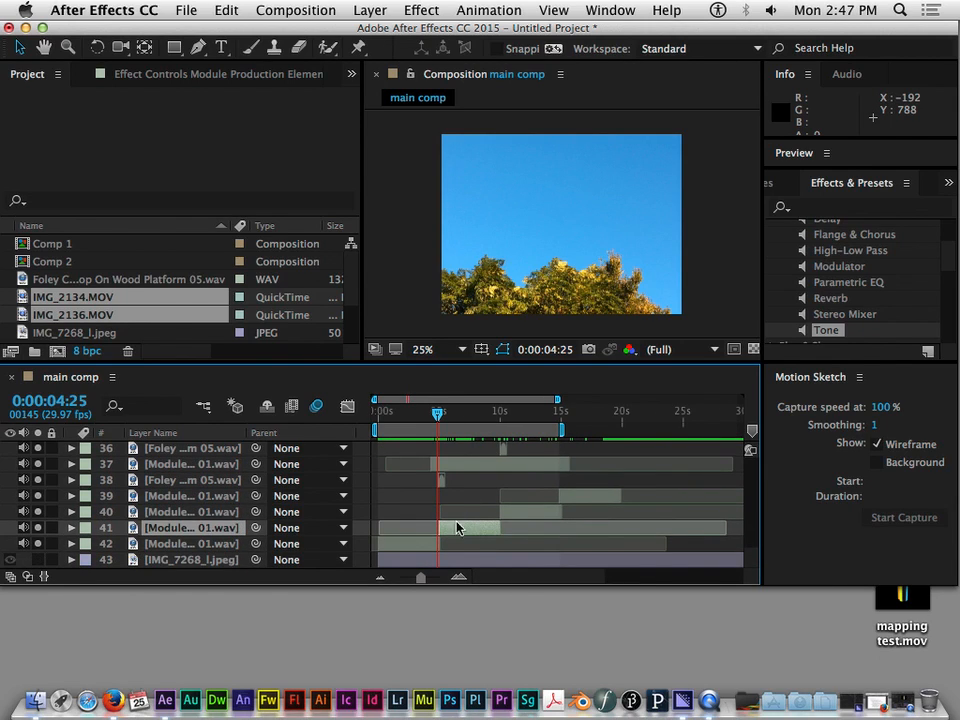
Set the current time to exactly 0:00:10:00, where the audible part of the Module clip on layer 40 begins
{"action": "left_click_drag", "start_coordinate": [442, 417], "coordinate": [500, 418]}
{"action": "left_click", "coordinate": [515, 514]}
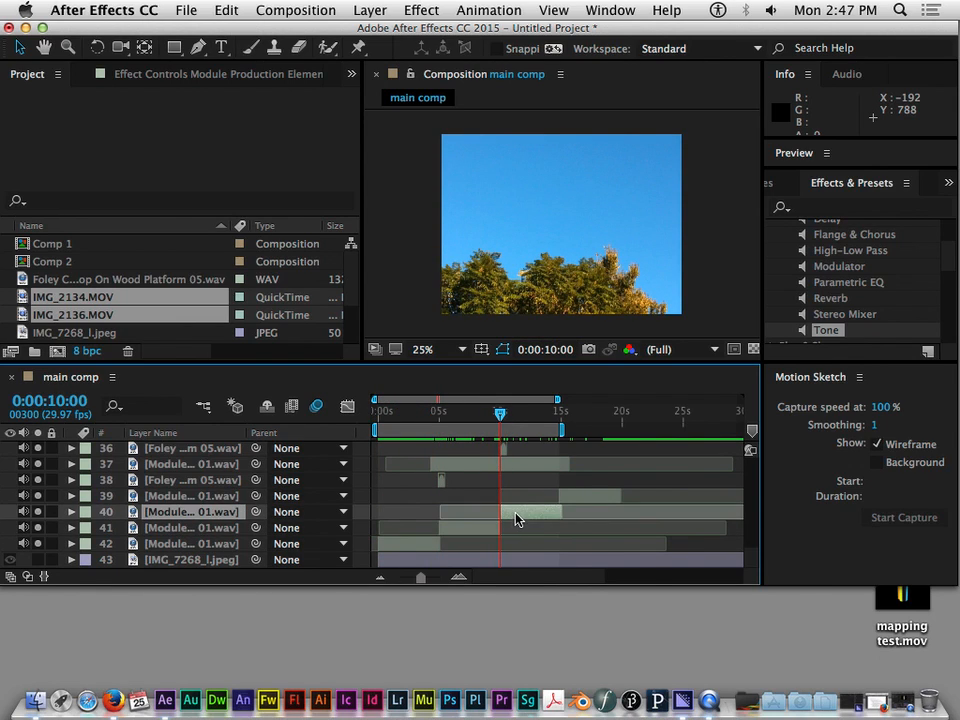
{"action": "mouse_move", "coordinate": [501, 417]}
{"action": "left_mouse_down"}
{"action": "mouse_move", "coordinate": [492, 416]}
{"action": "mouse_move", "coordinate": [502, 416]}
{"action": "left_mouse_up"}
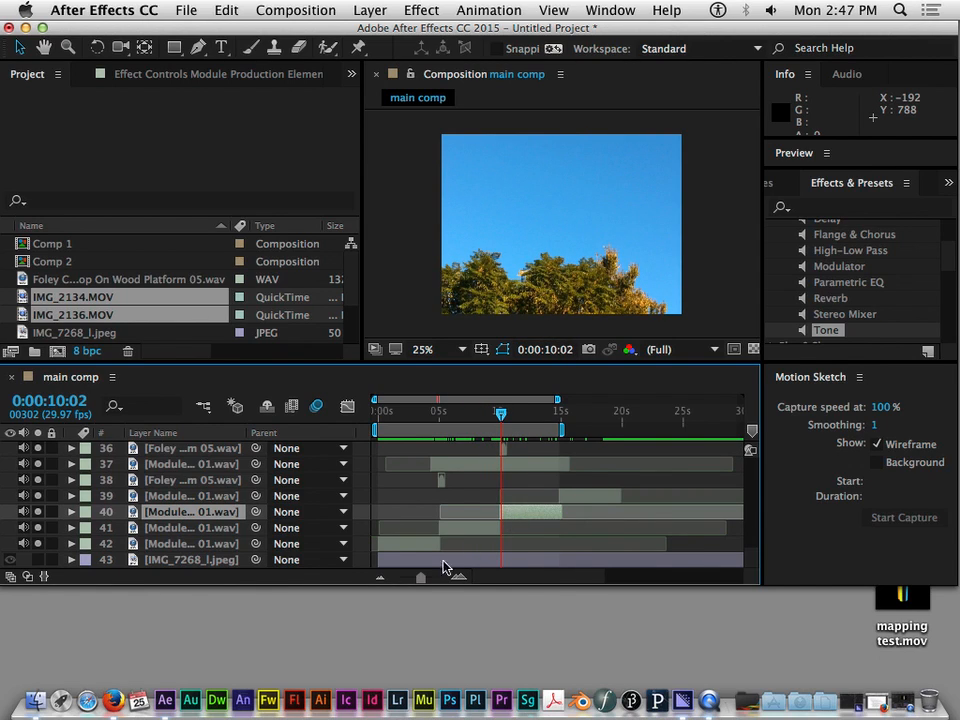
{"action": "left_click_drag", "start_coordinate": [420, 583], "coordinate": [445, 584]}
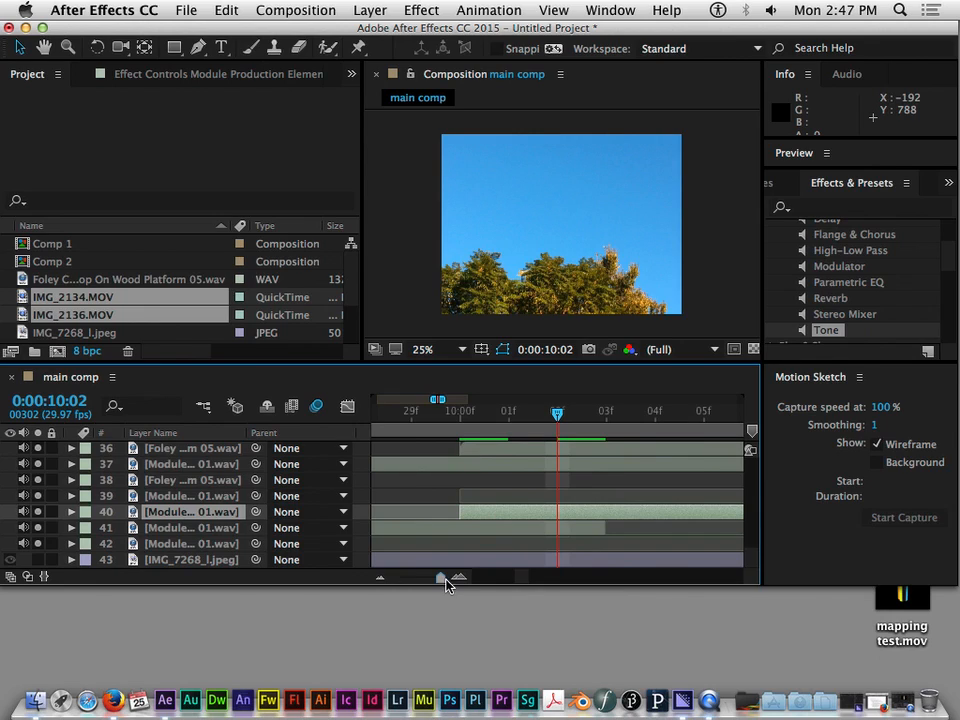
{"action": "left_click_drag", "start_coordinate": [557, 413], "coordinate": [462, 418]}
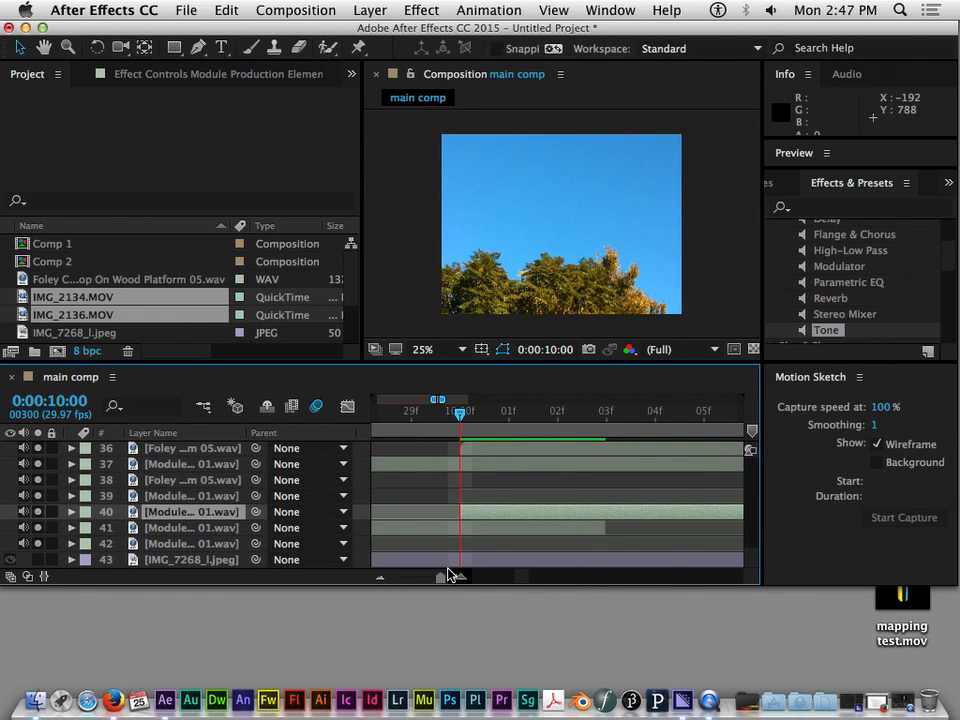
{"action": "left_click_drag", "start_coordinate": [432, 582], "coordinate": [428, 582]}
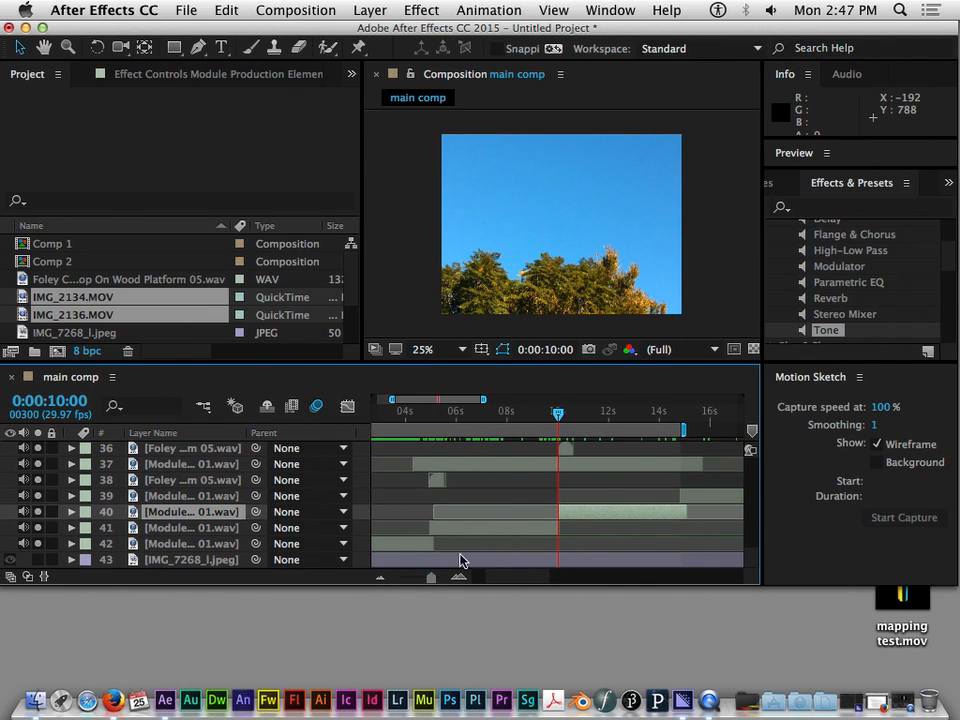
Move the IMG_2136.MOV layer so it starts at the current time, 0:00:10:00
{"action": "scroll", "coordinate": [516, 525], "scroll_direction": "up", "scroll_amount": 3}
{"action": "scroll", "coordinate": [516, 527], "scroll_direction": "up", "scroll_amount": 2}
{"action": "scroll", "coordinate": [515, 527], "scroll_direction": "down", "scroll_amount": 3}
{"action": "scroll", "coordinate": [516, 520], "scroll_direction": "up", "scroll_amount": 4}
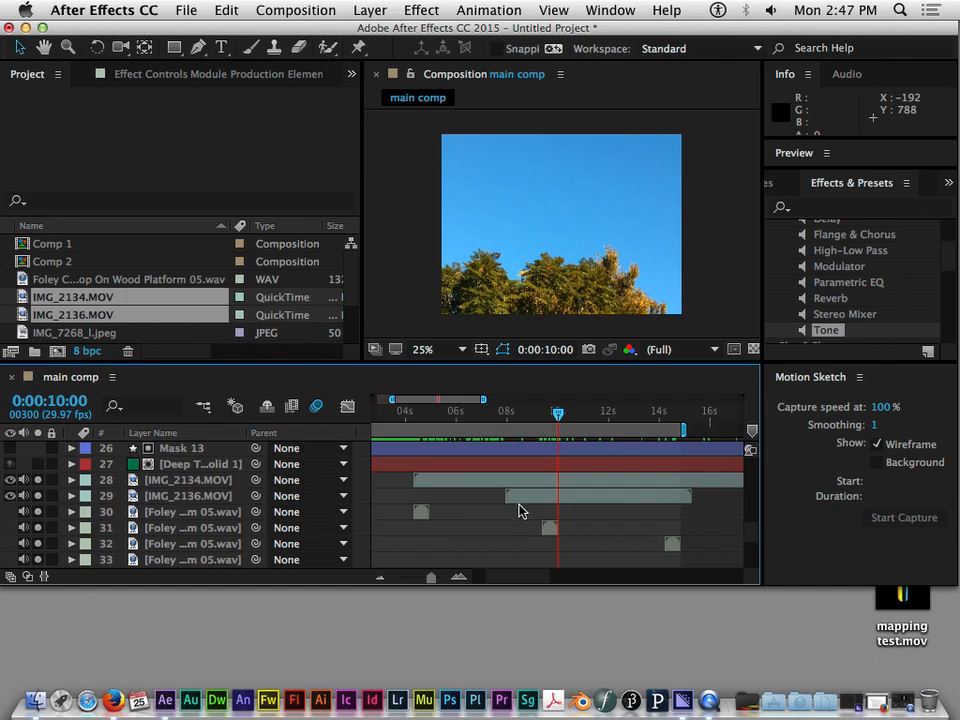
{"action": "left_click", "coordinate": [540, 499]}
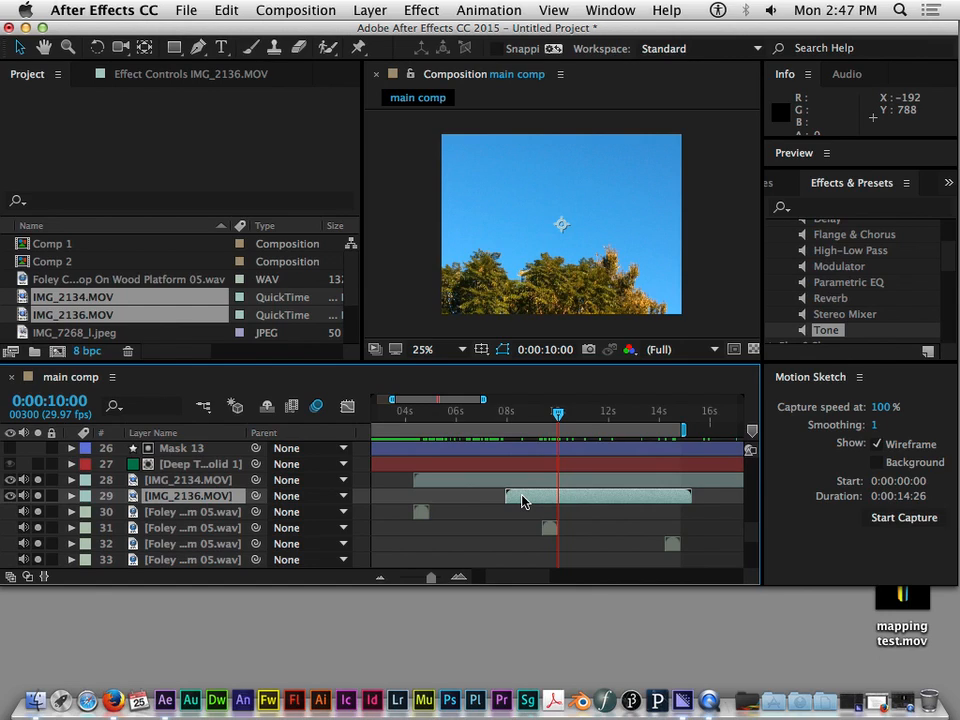
{"action": "key", "text": "bracketleft"}
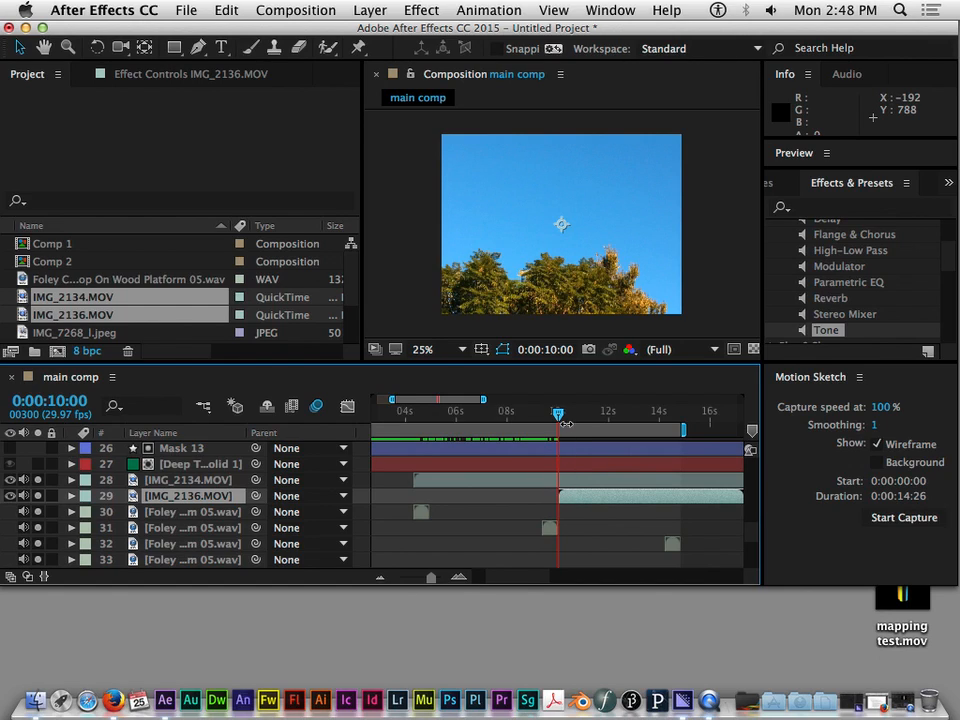
Enlarge the program window downward to give the timeline and its layers more room
{"action": "scroll", "coordinate": [588, 490], "scroll_direction": "down", "scroll_amount": 2}
{"action": "scroll", "coordinate": [584, 489], "scroll_direction": "up", "scroll_amount": 2}
{"action": "left_click_drag", "start_coordinate": [546, 584], "coordinate": [549, 617]}
{"action": "scroll", "coordinate": [758, 545], "scroll_direction": "up", "scroll_amount": 3}
{"action": "scroll", "coordinate": [757, 600], "scroll_direction": "down", "scroll_amount": 5}
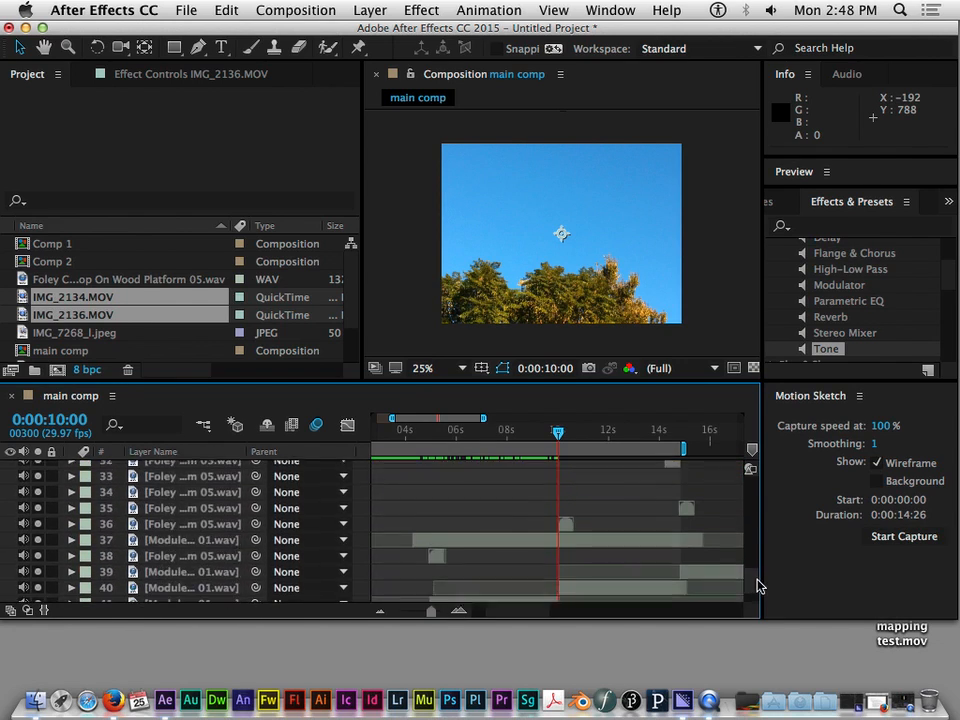
Return the current time to 0:00:00:00, raise the system volume and preview the main comp with its audio
{"action": "scroll", "coordinate": [745, 590], "scroll_direction": "up", "scroll_amount": 2}
{"action": "left_click_drag", "start_coordinate": [557, 433], "coordinate": [370, 452]}
{"action": "key", "text": "XF86AudioRaiseVolume"}
{"action": "key", "text": "XF86AudioRaiseVolume"}
{"action": "key", "text": "XF86AudioRaiseVolume"}
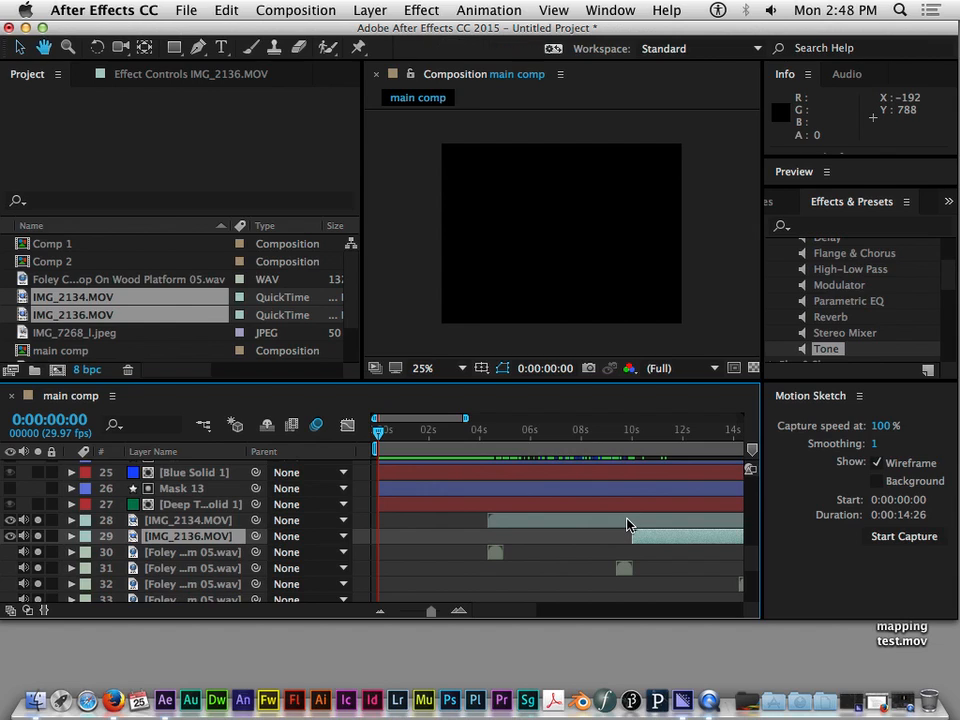
{"action": "key", "text": "XF86AudioRaiseVolume"}
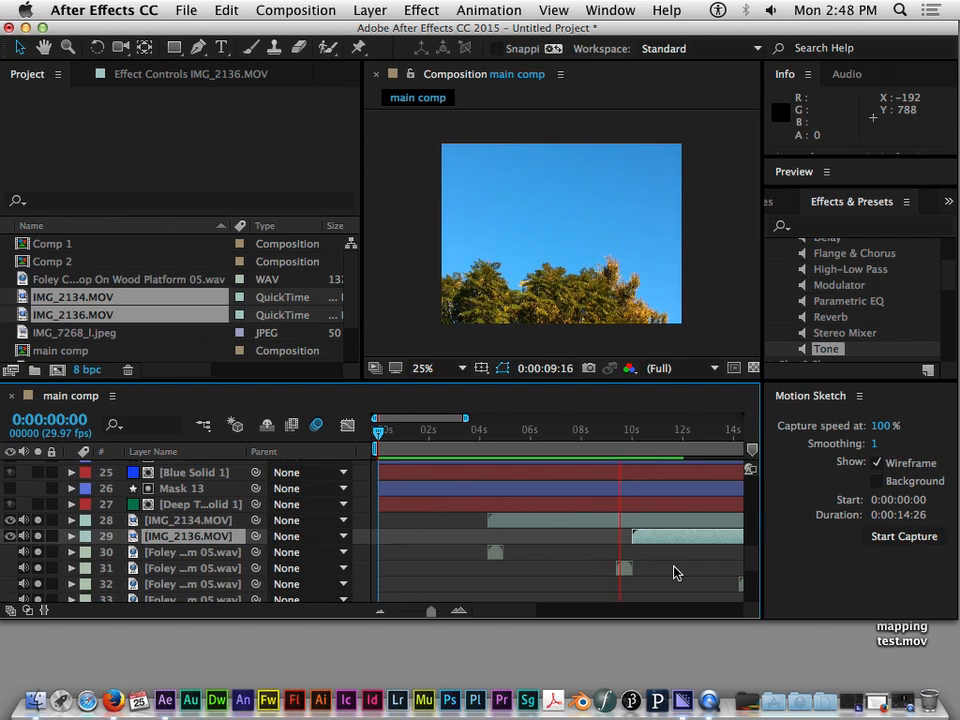
Extend the end of the main comp's work area so its duration is 0:00:15:26
{"action": "scroll", "coordinate": [688, 578], "scroll_direction": "right", "scroll_amount": 2}
{"action": "scroll", "coordinate": [688, 578], "scroll_direction": "down", "scroll_amount": 6}
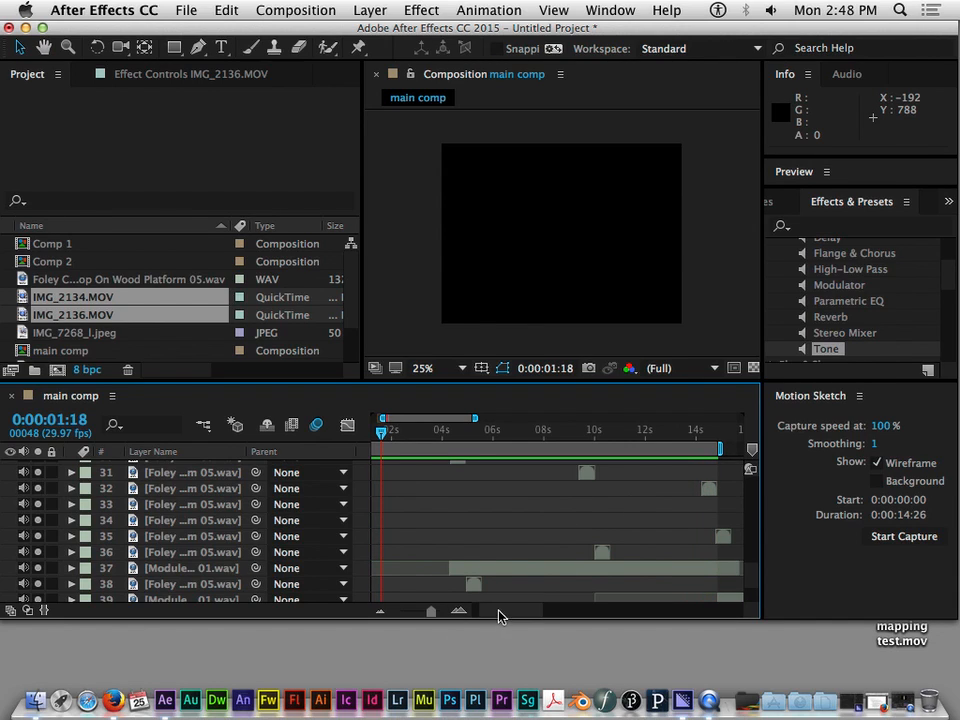
{"action": "left_click_drag", "start_coordinate": [499, 615], "coordinate": [513, 616]}
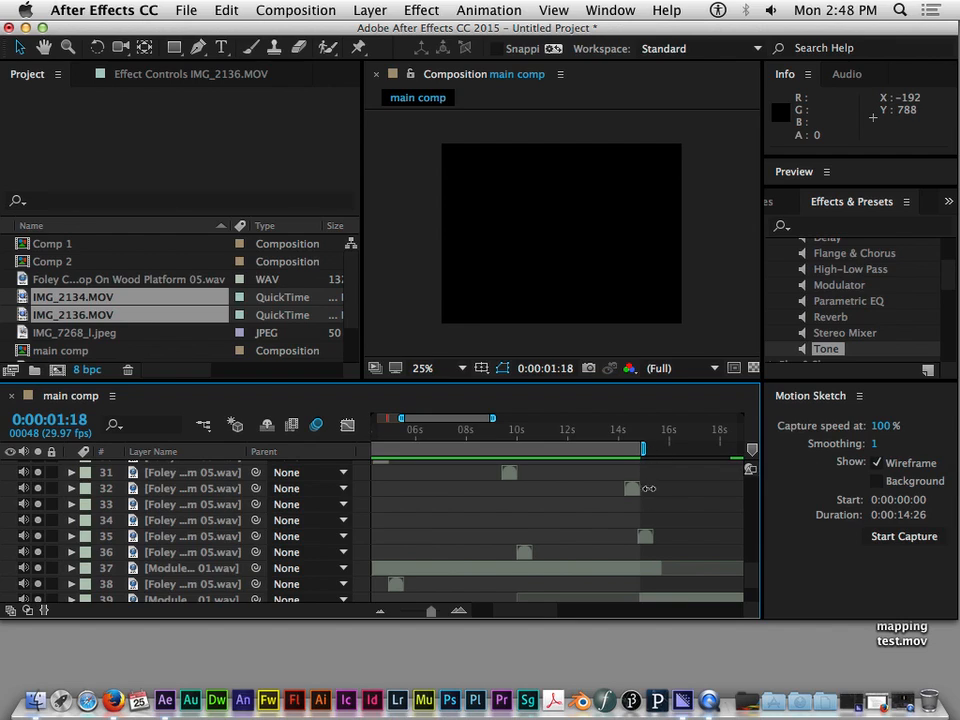
{"action": "mouse_move", "coordinate": [641, 448]}
{"action": "left_mouse_down"}
{"action": "mouse_move", "coordinate": [698, 449]}
{"action": "mouse_move", "coordinate": [668, 450]}
{"action": "left_mouse_up"}
{"action": "scroll", "coordinate": [657, 534], "scroll_direction": "up", "scroll_amount": 5}
{"action": "scroll", "coordinate": [657, 532], "scroll_direction": "down", "scroll_amount": 3}
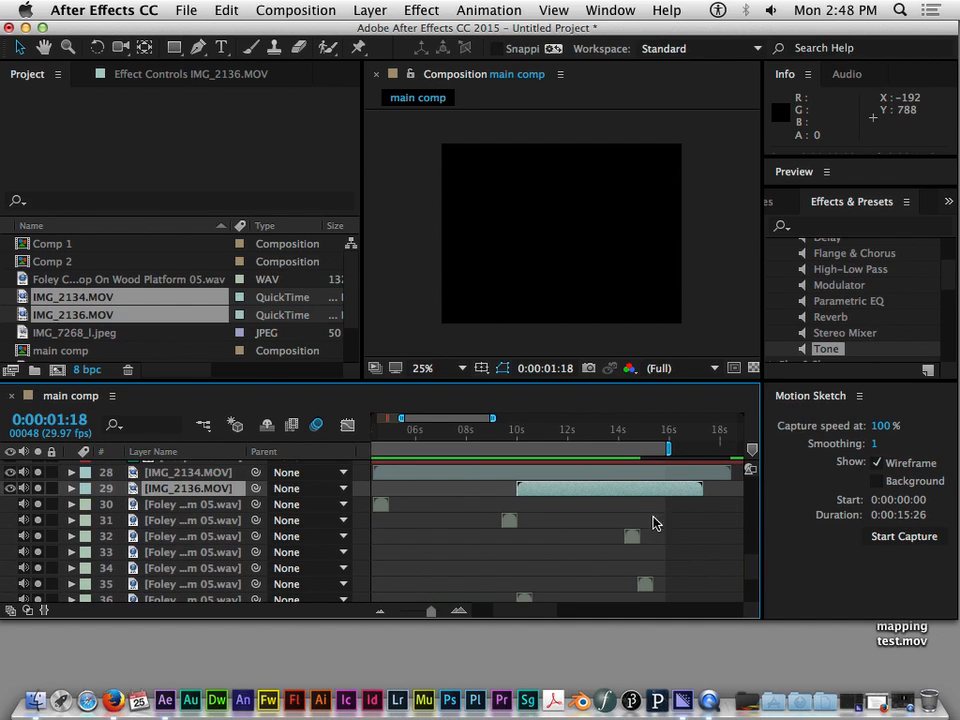
Examine the Foley and Module clips around 0:00:10:07 against the two video layers, and move the current time to 0:00:08:18
{"action": "left_click_drag", "start_coordinate": [458, 435], "coordinate": [637, 482]}
{"action": "scroll", "coordinate": [633, 513], "scroll_direction": "down", "scroll_amount": 3}
{"action": "scroll", "coordinate": [636, 510], "scroll_direction": "down", "scroll_amount": 2}
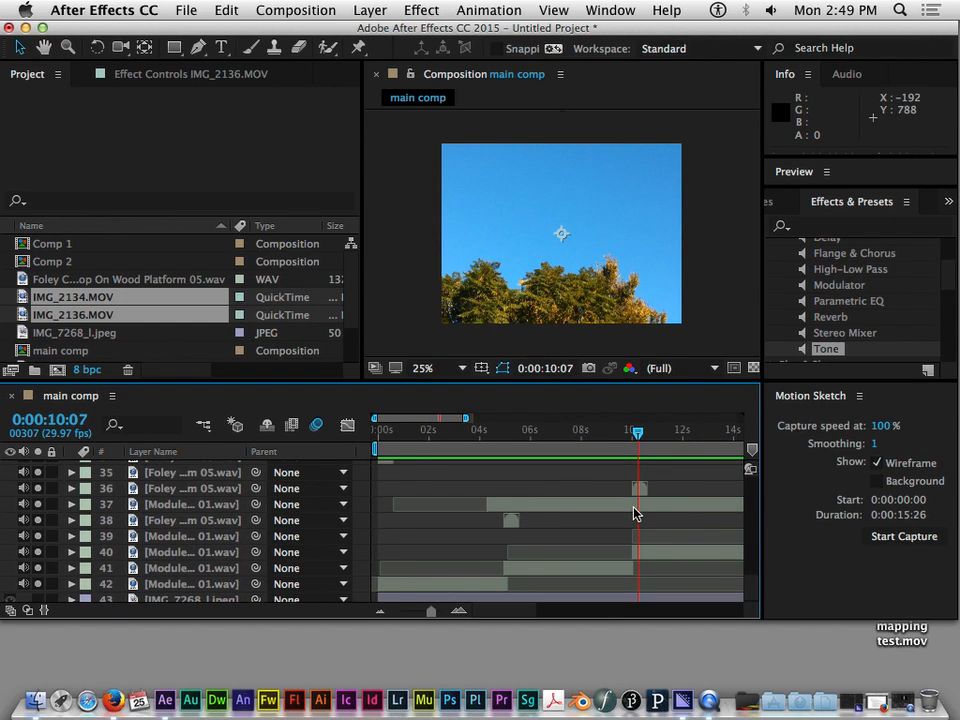
{"action": "scroll", "coordinate": [636, 510], "scroll_direction": "right", "scroll_amount": 5}
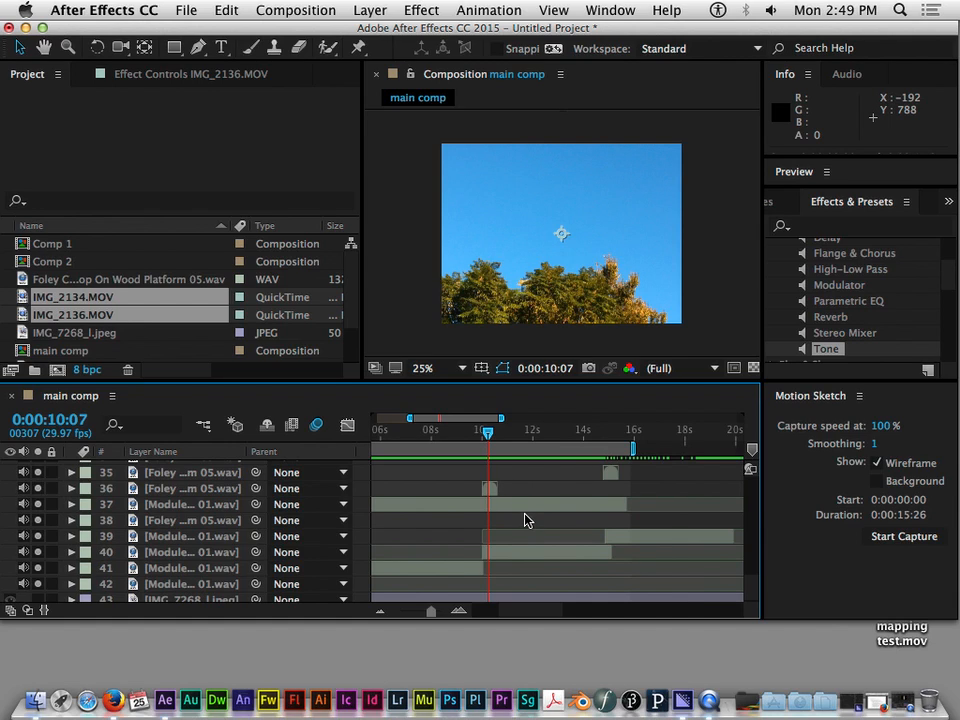
{"action": "scroll", "coordinate": [527, 520], "scroll_direction": "up", "scroll_amount": 5}
{"action": "scroll", "coordinate": [527, 520], "scroll_direction": "down", "scroll_amount": 2}
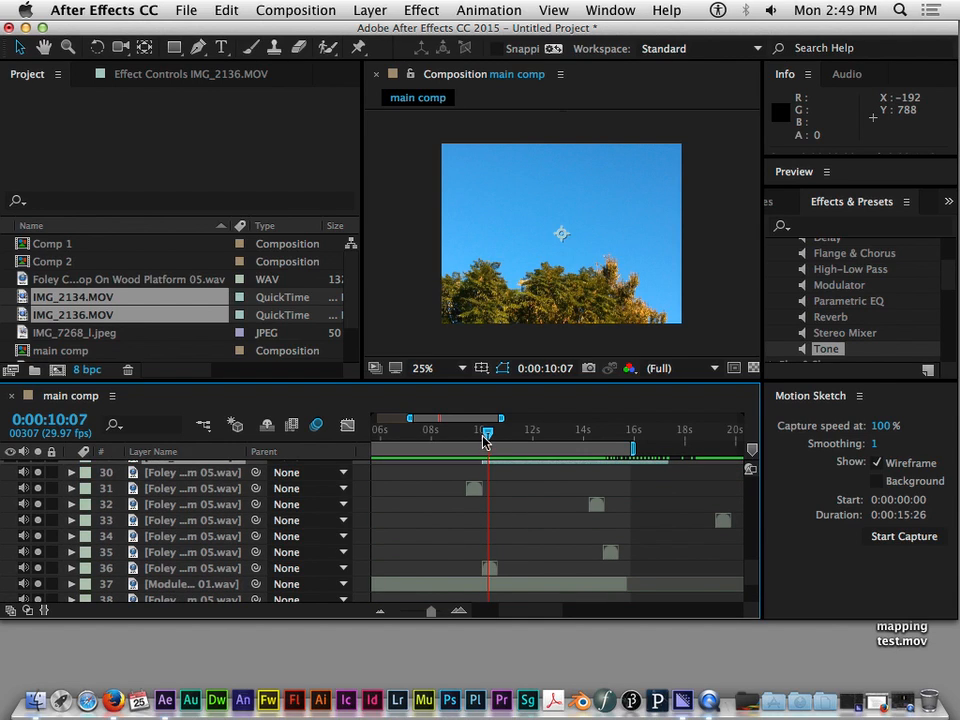
{"action": "left_click_drag", "start_coordinate": [487, 433], "coordinate": [446, 433]}
{"action": "scroll", "coordinate": [502, 500], "scroll_direction": "up", "scroll_amount": 4}
{"action": "scroll", "coordinate": [502, 500], "scroll_direction": "down", "scroll_amount": 2}
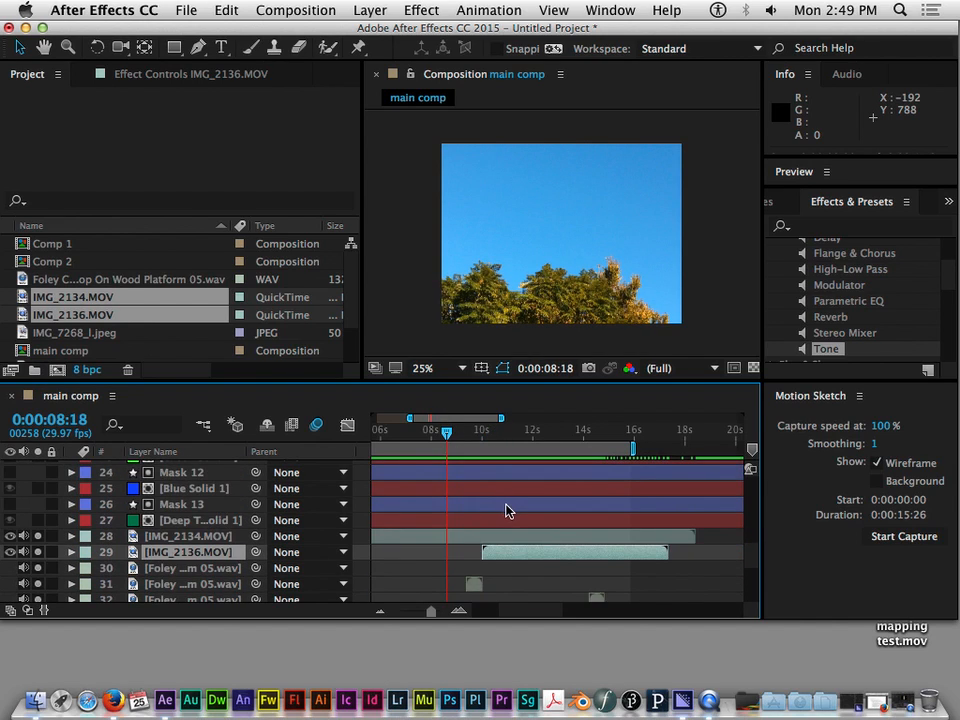
Trim the end of the IMG_2134.MOV layer so its duration is 0:00:04:29, ending shortly before IMG_2136.MOV starts
{"action": "scroll", "coordinate": [507, 510], "scroll_direction": "left", "scroll_amount": 5}
{"action": "left_click", "coordinate": [507, 538]}
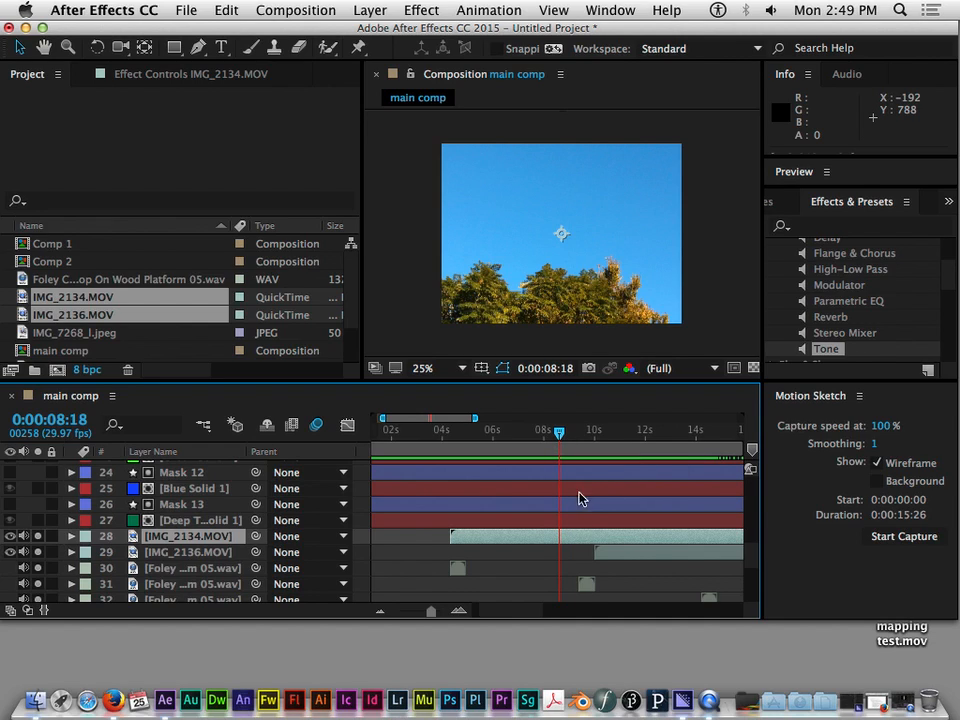
{"action": "scroll", "coordinate": [594, 545], "scroll_direction": "up", "scroll_amount": 1}
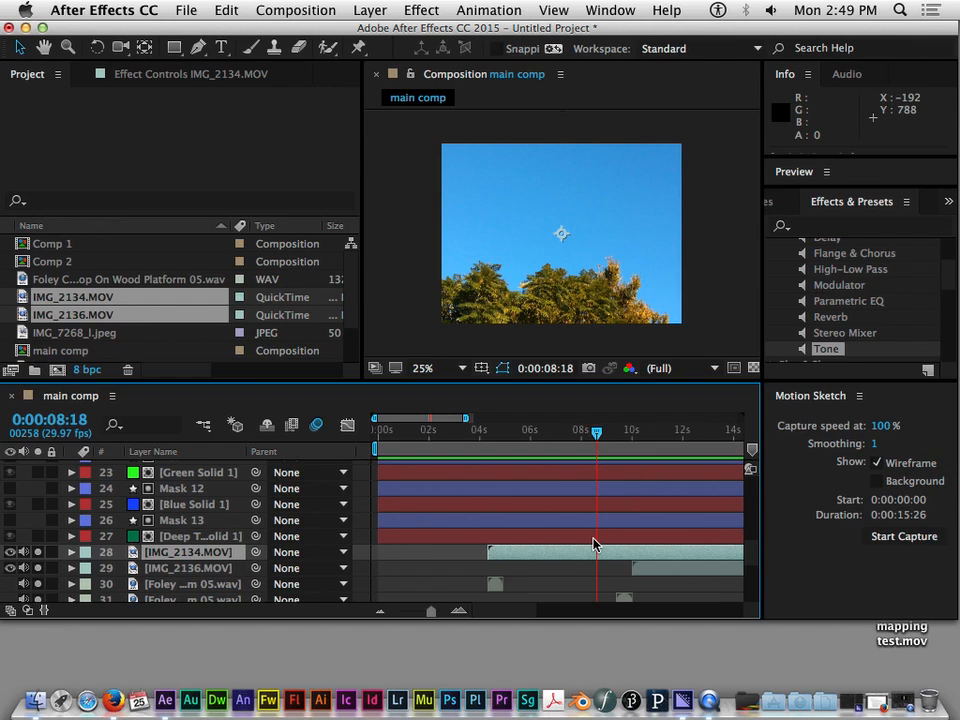
{"action": "scroll", "coordinate": [593, 544], "scroll_direction": "right", "scroll_amount": 3}
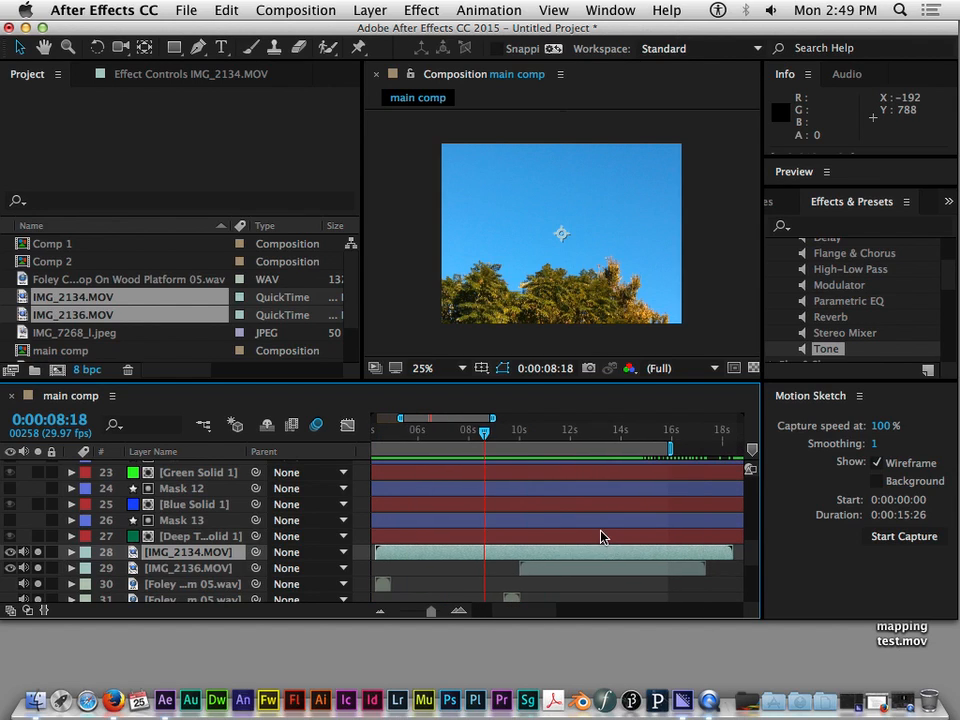
{"action": "scroll", "coordinate": [598, 534], "scroll_direction": "down", "scroll_amount": 1}
{"action": "scroll", "coordinate": [598, 534], "scroll_direction": "right", "scroll_amount": 3}
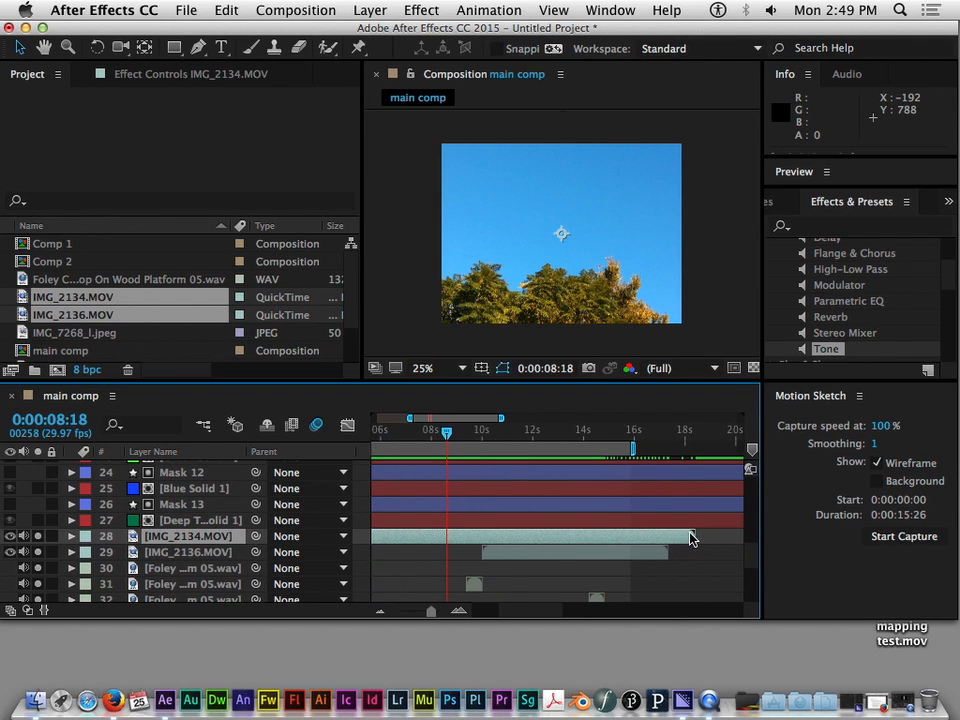
{"action": "left_click_drag", "start_coordinate": [691, 533], "coordinate": [453, 536]}
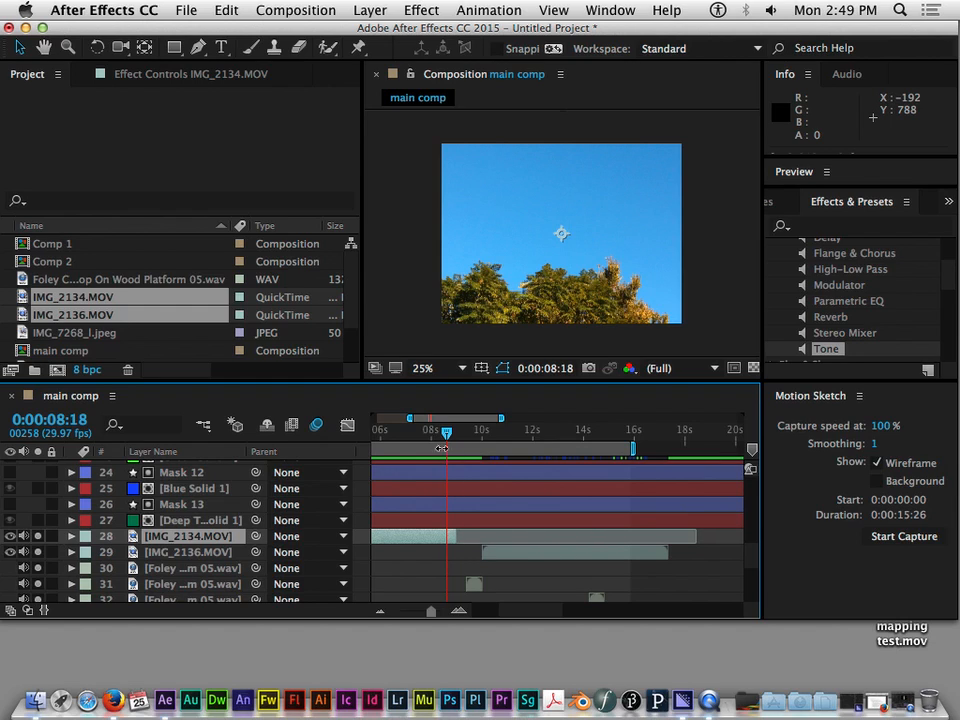
{"action": "left_click_drag", "start_coordinate": [450, 435], "coordinate": [444, 460]}
{"action": "left_click_drag", "start_coordinate": [457, 535], "coordinate": [465, 535]}
Review the IMG_2136.MOV footage between 0:00:10:00 and 0:00:13:13, and return the current time to 0:00:00:00
{"action": "left_click_drag", "start_coordinate": [445, 438], "coordinate": [570, 438]}
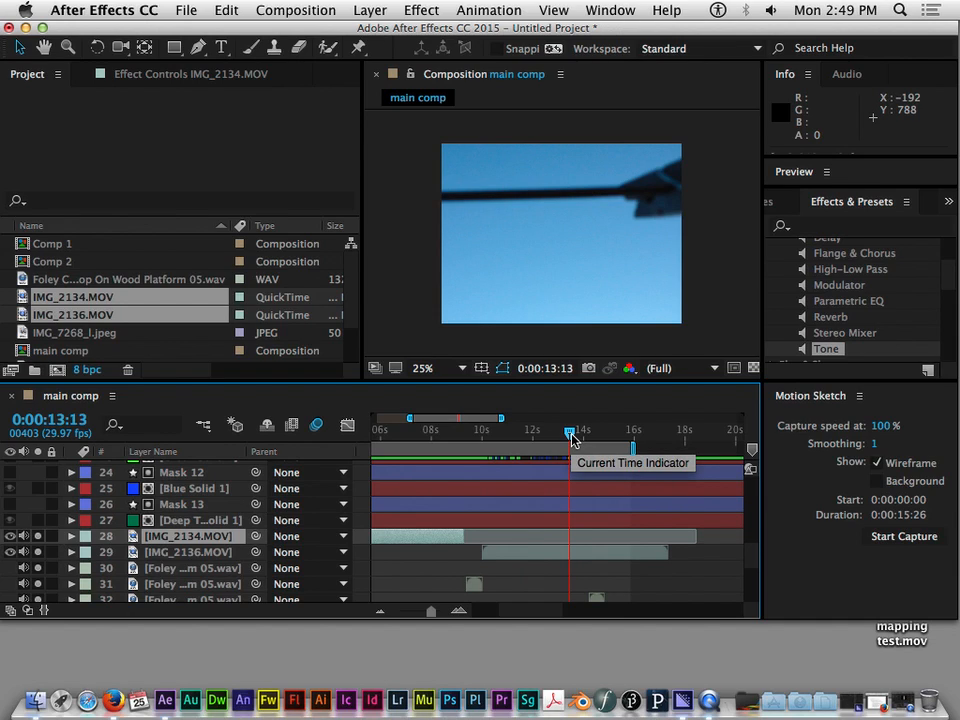
{"action": "left_click_drag", "start_coordinate": [461, 430], "coordinate": [482, 430]}
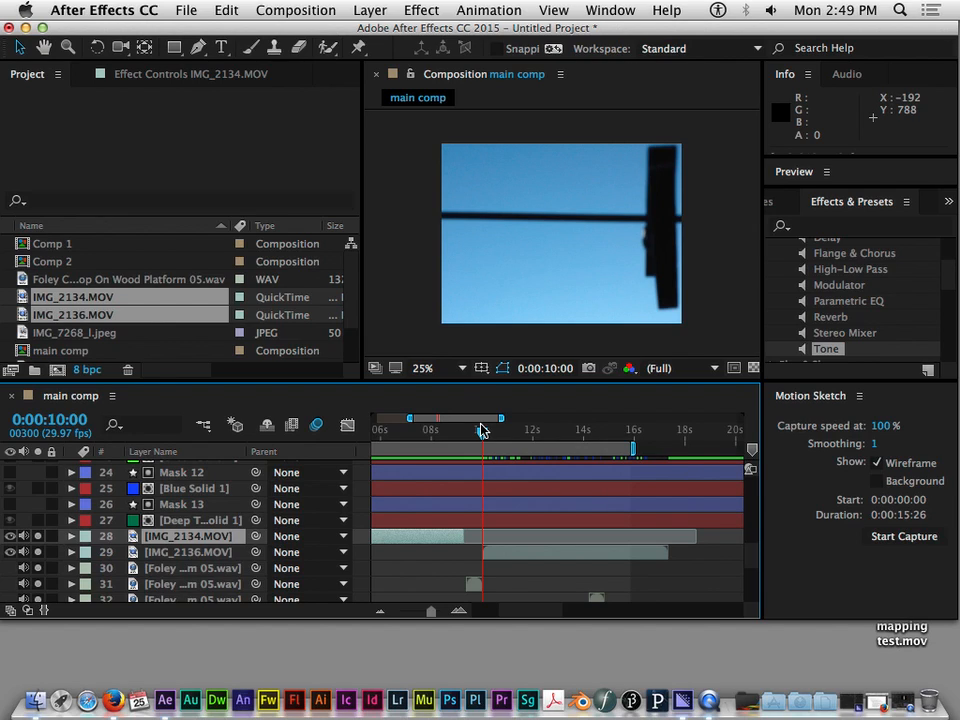
{"action": "left_click_drag", "start_coordinate": [481, 430], "coordinate": [376, 431]}
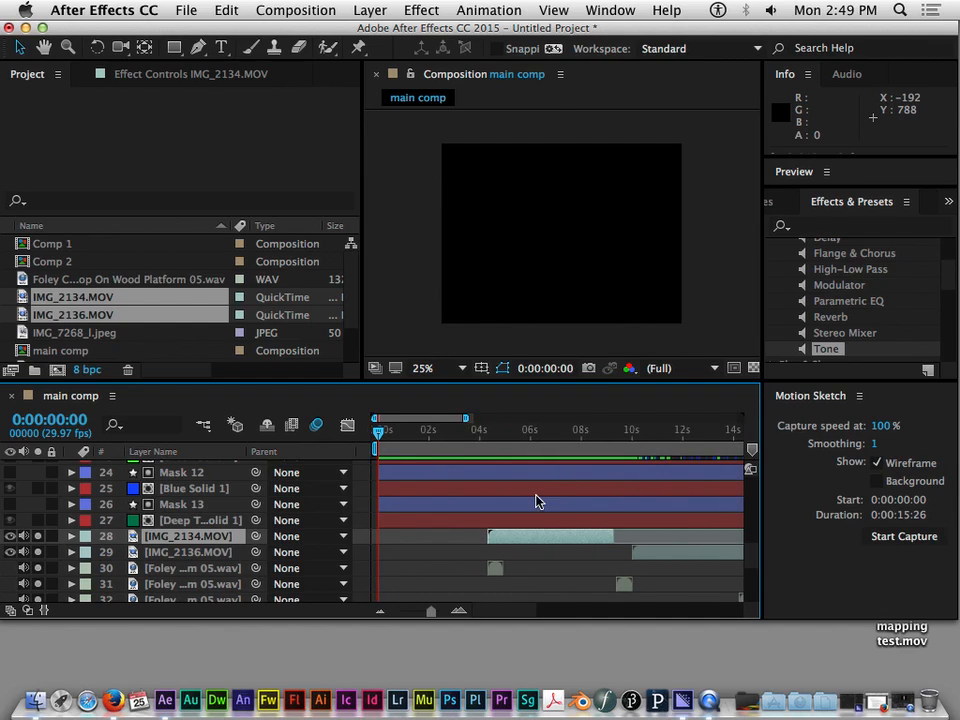
Set the composition view's magnification back to 25% and enlarge the program window further downward to show more timeline layers
{"action": "scroll", "coordinate": [529, 499], "scroll_direction": "down", "scroll_amount": 2}
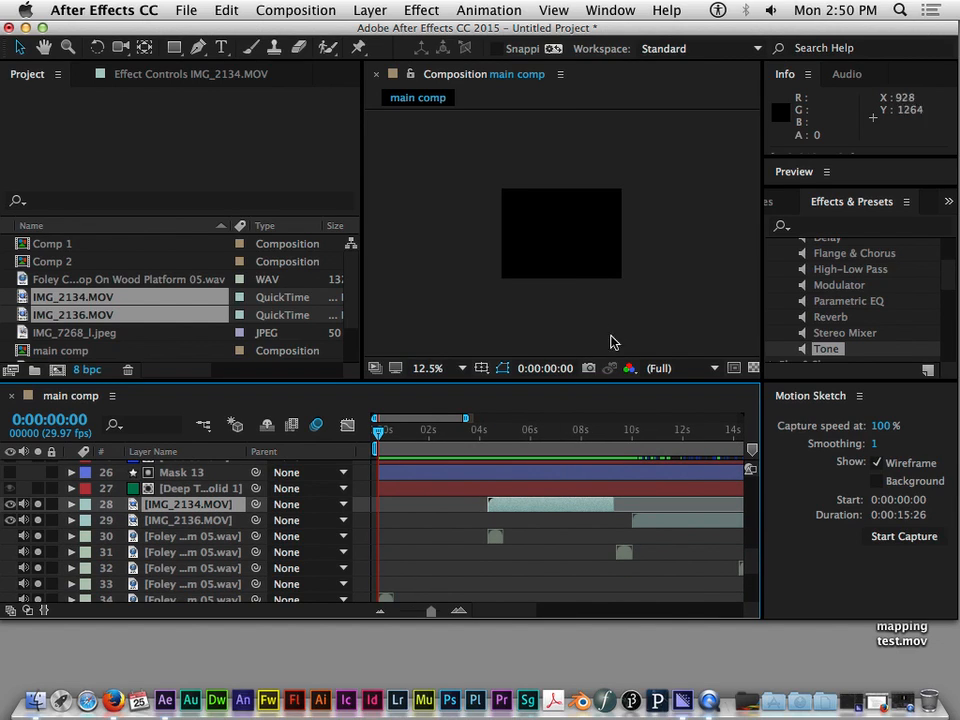
{"action": "key", "text": "period"}
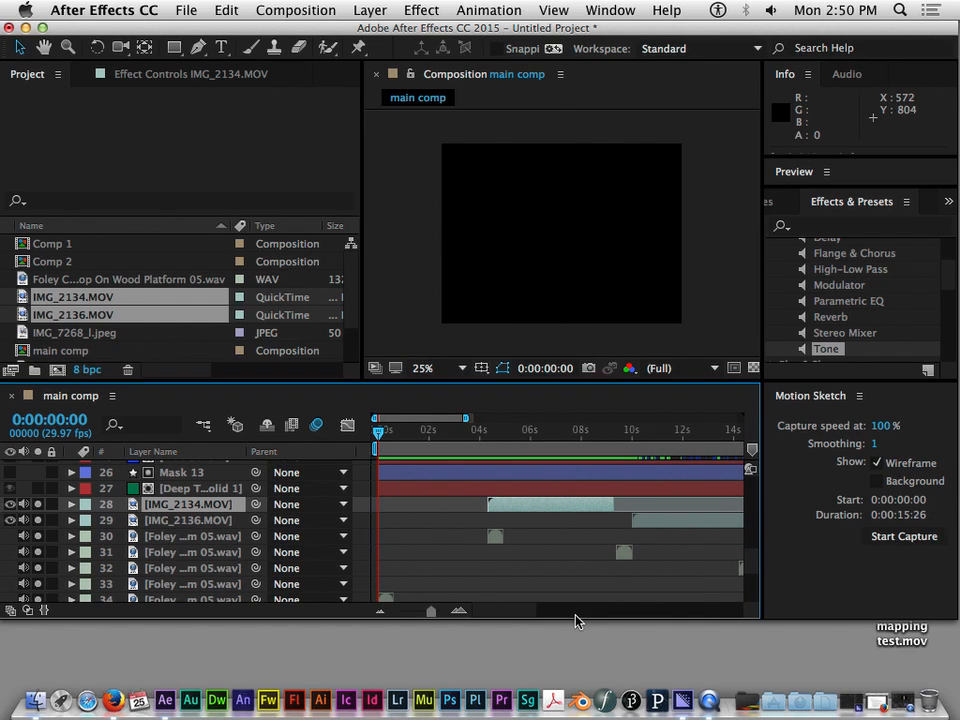
{"action": "left_click_drag", "start_coordinate": [576, 616], "coordinate": [583, 665]}
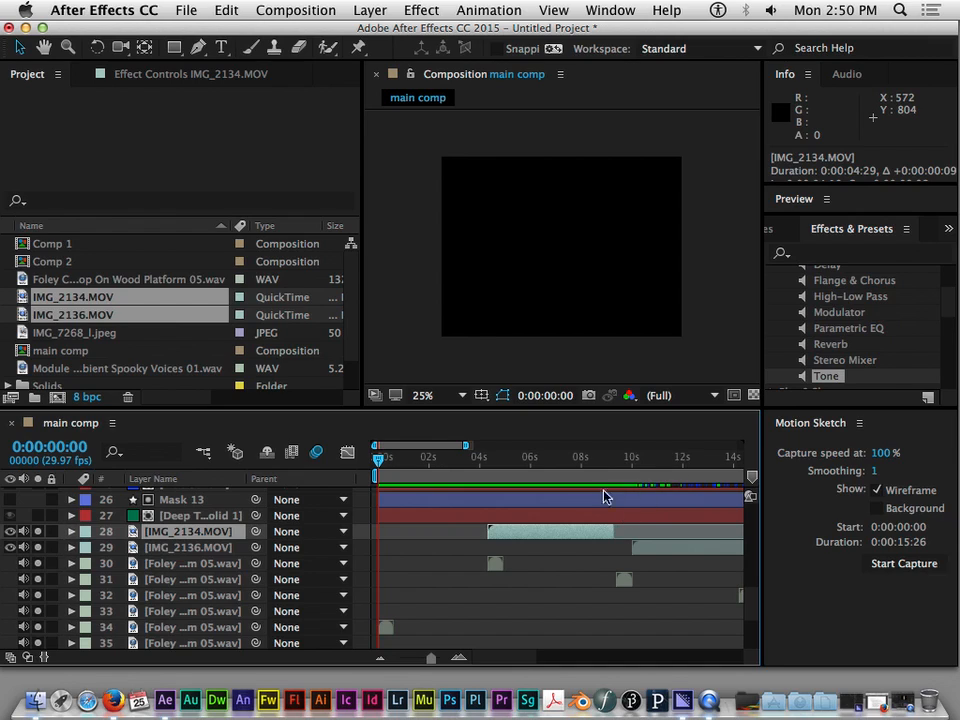
{"action": "mouse_move", "coordinate": [377, 459]}
{"action": "left_mouse_down"}
{"action": "mouse_move", "coordinate": [433, 459]}
{"action": "mouse_move", "coordinate": [378, 459]}
{"action": "left_mouse_up"}
{"action": "scroll", "coordinate": [456, 557], "scroll_direction": "down", "scroll_amount": 4}
{"action": "scroll", "coordinate": [456, 557], "scroll_direction": "up", "scroll_amount": 3}
{"action": "scroll", "coordinate": [456, 558], "scroll_direction": "up", "scroll_amount": 1}
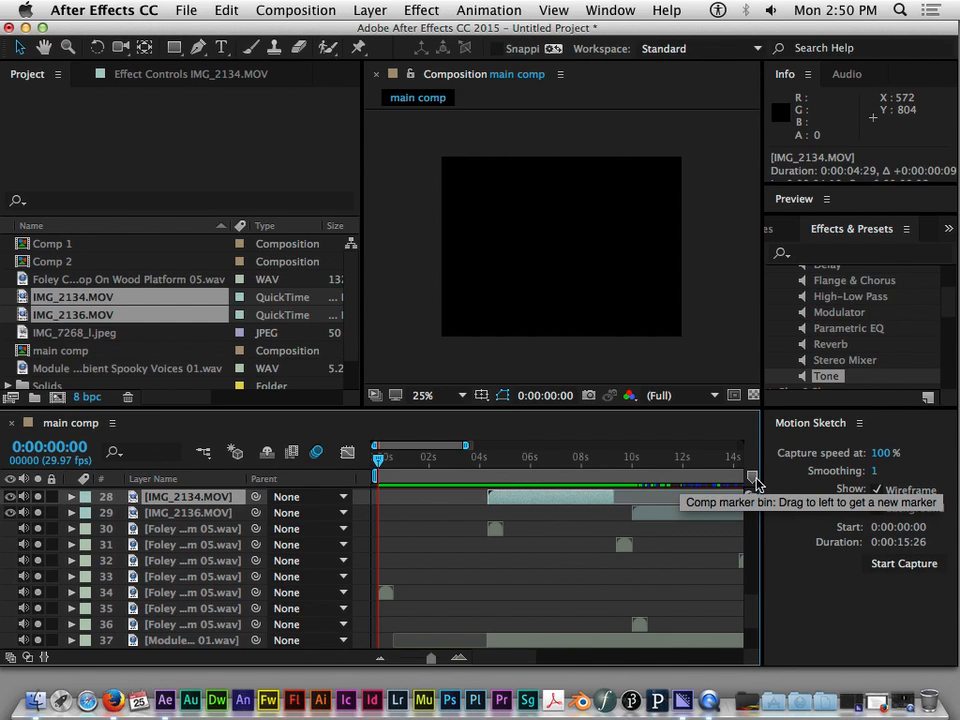
Move the current time to 0:00:04:29 and examine the Foley and Module clips there against the IMG_2134.MOV and IMG_2136.MOV layers
{"action": "left_click_drag", "start_coordinate": [381, 463], "coordinate": [505, 480]}
{"action": "scroll", "coordinate": [453, 500], "scroll_direction": "down", "scroll_amount": 6}
{"action": "scroll", "coordinate": [542, 542], "scroll_direction": "up", "scroll_amount": 11}
{"action": "scroll", "coordinate": [542, 542], "scroll_direction": "down", "scroll_amount": 11}
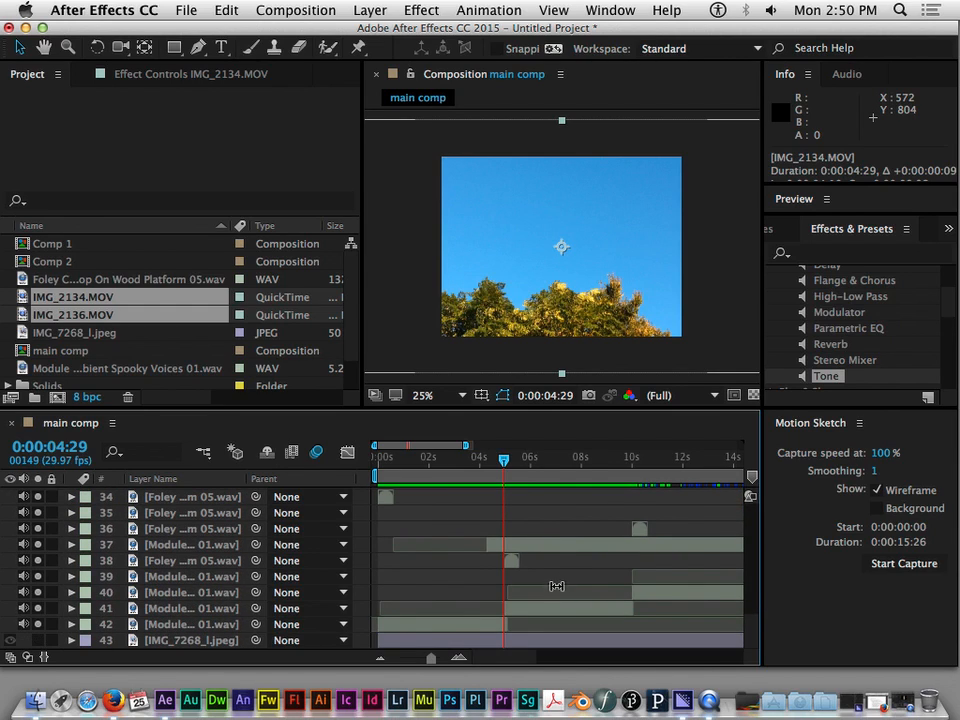
{"action": "scroll", "coordinate": [557, 583], "scroll_direction": "up", "scroll_amount": 7}
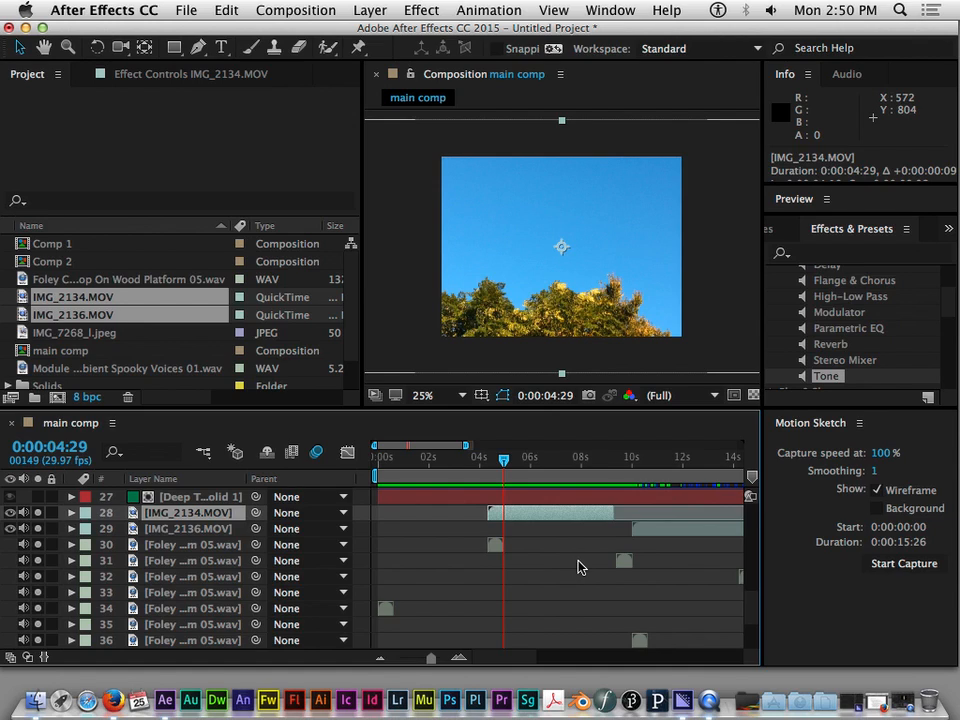
{"action": "scroll", "coordinate": [578, 567], "scroll_direction": "down", "scroll_amount": 7}
{"action": "scroll", "coordinate": [527, 594], "scroll_direction": "up", "scroll_amount": 11}
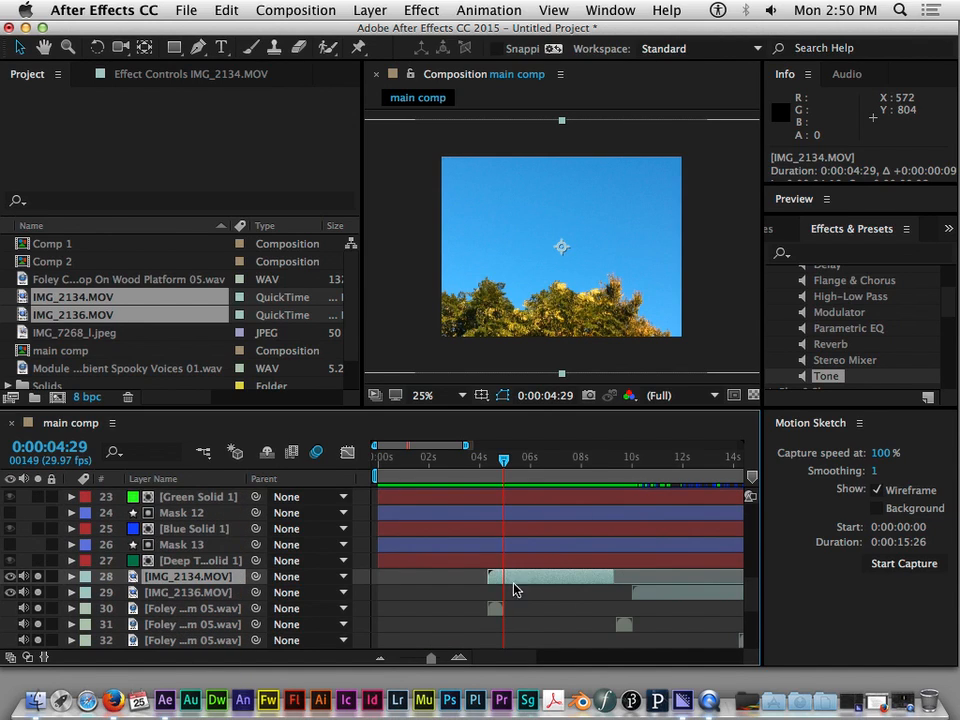
{"action": "scroll", "coordinate": [527, 591], "scroll_direction": "down", "scroll_amount": 11}
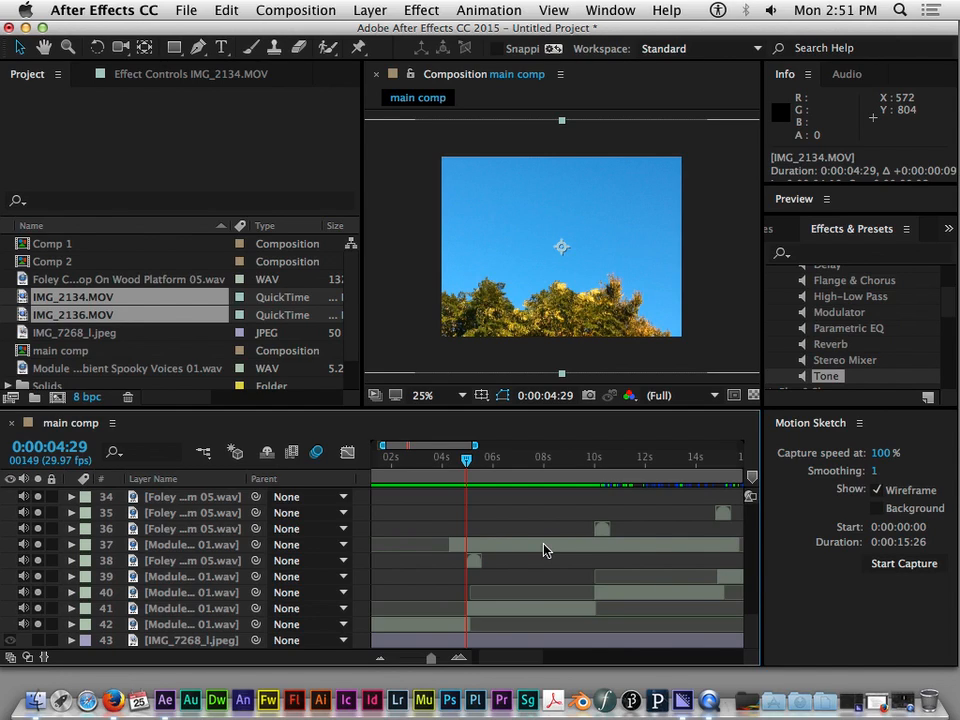
{"action": "scroll", "coordinate": [510, 553], "scroll_direction": "up", "scroll_amount": 5}
{"action": "scroll", "coordinate": [510, 553], "scroll_direction": "down", "scroll_amount": 4}
{"action": "scroll", "coordinate": [505, 555], "scroll_direction": "up", "scroll_amount": 6}
{"action": "scroll", "coordinate": [505, 555], "scroll_direction": "up", "scroll_amount": 1}
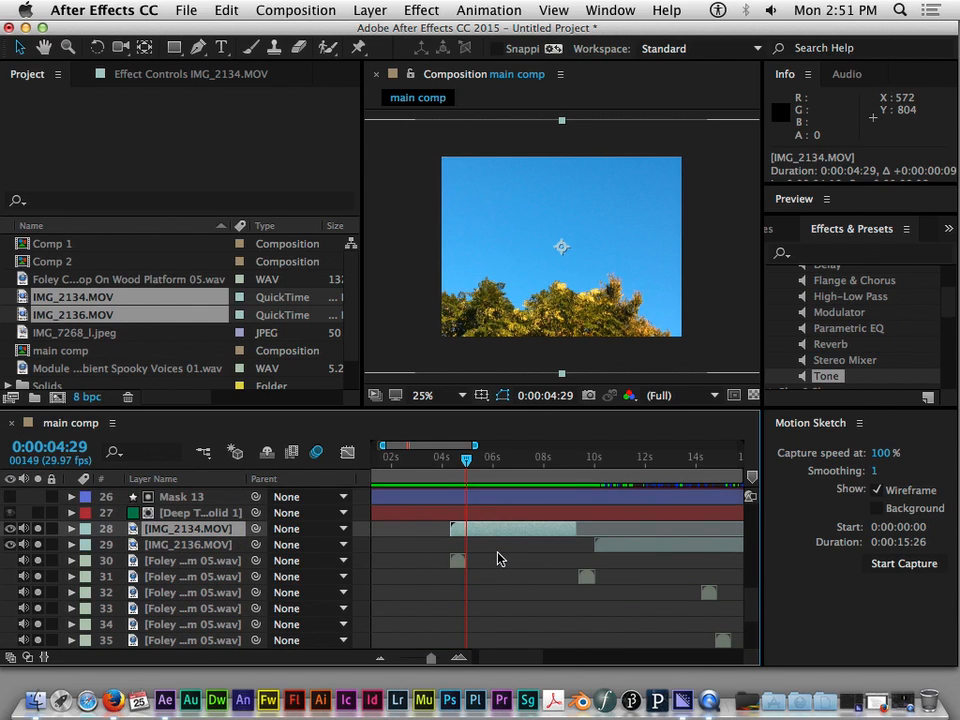
{"action": "scroll", "coordinate": [500, 558], "scroll_direction": "down", "scroll_amount": 8}
{"action": "scroll", "coordinate": [500, 558], "scroll_direction": "up", "scroll_amount": 5}
{"action": "scroll", "coordinate": [500, 558], "scroll_direction": "up", "scroll_amount": 5}
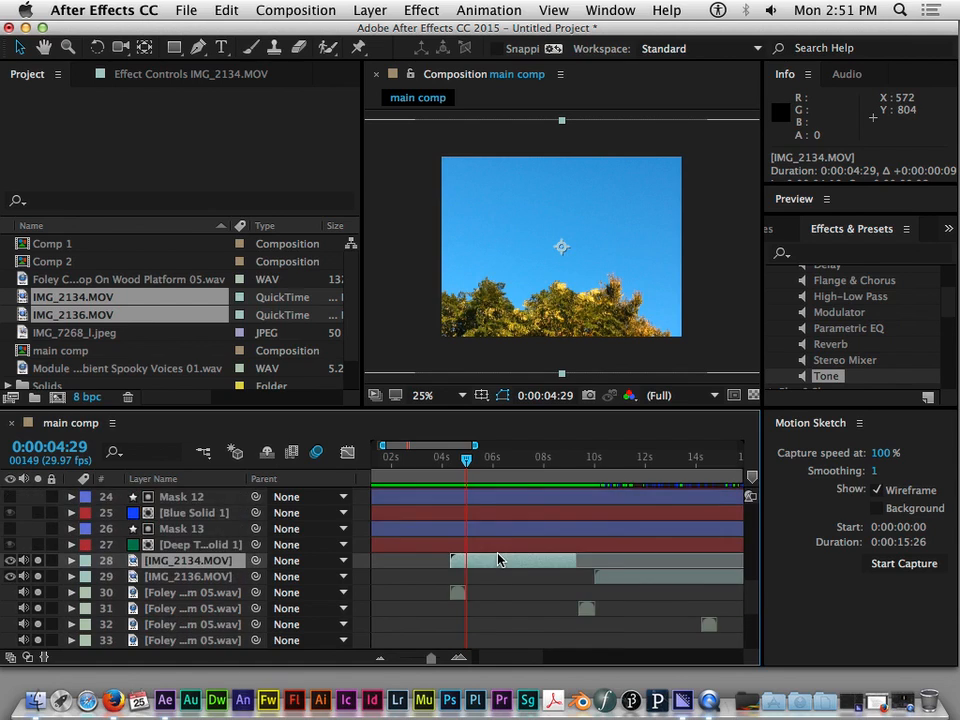
{"action": "scroll", "coordinate": [500, 558], "scroll_direction": "down", "scroll_amount": 2}
Shift the IMG_2134.MOV layer later in time so it starts at 0:00:04:29, and check it against the neighbouring audio clips
{"action": "mouse_move", "coordinate": [487, 533]}
{"action": "left_mouse_down"}
{"action": "mouse_move", "coordinate": [561, 533]}
{"action": "mouse_move", "coordinate": [409, 527]}
{"action": "mouse_move", "coordinate": [495, 534]}
{"action": "left_mouse_up"}
{"action": "scroll", "coordinate": [492, 572], "scroll_direction": "down", "scroll_amount": 6}
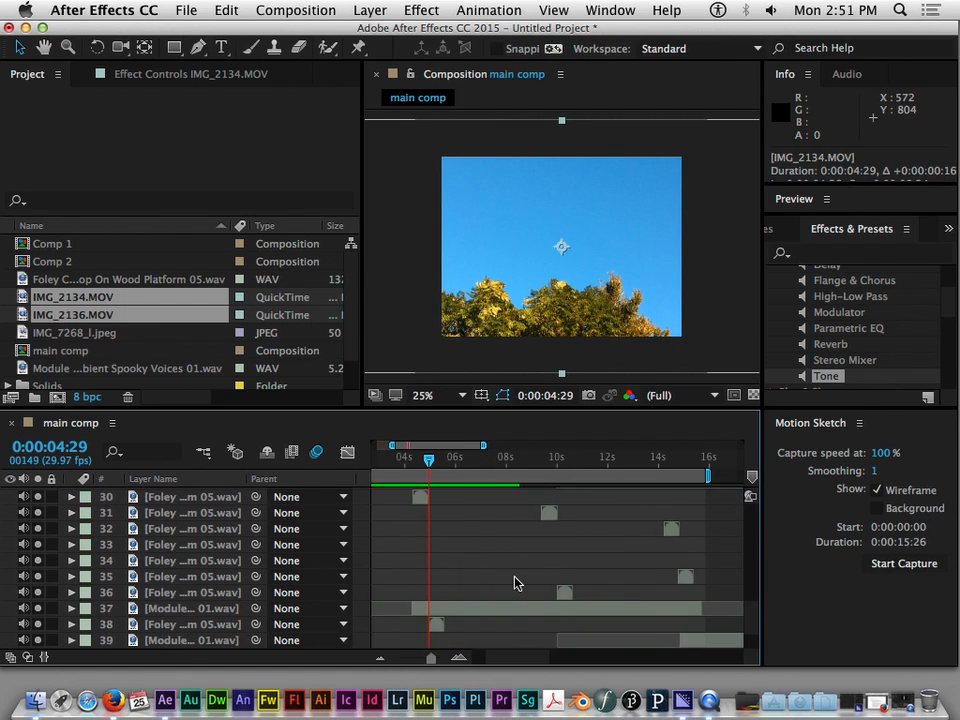
{"action": "scroll", "coordinate": [503, 585], "scroll_direction": "up", "scroll_amount": 5}
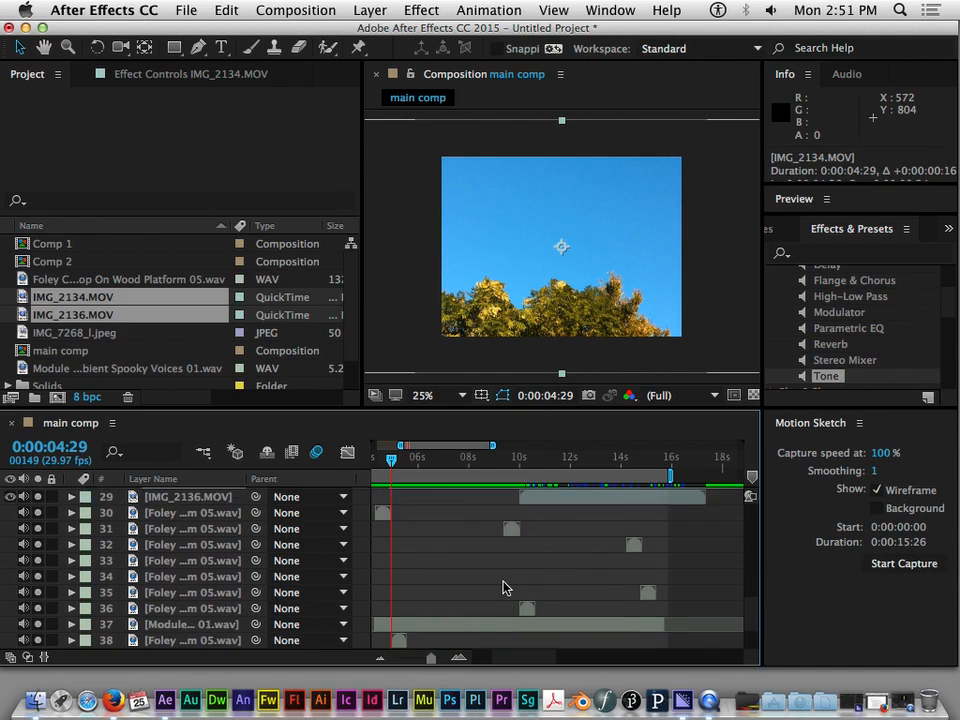
{"action": "scroll", "coordinate": [506, 586], "scroll_direction": "down", "scroll_amount": 3}
{"action": "scroll", "coordinate": [505, 586], "scroll_direction": "up", "scroll_amount": 5}
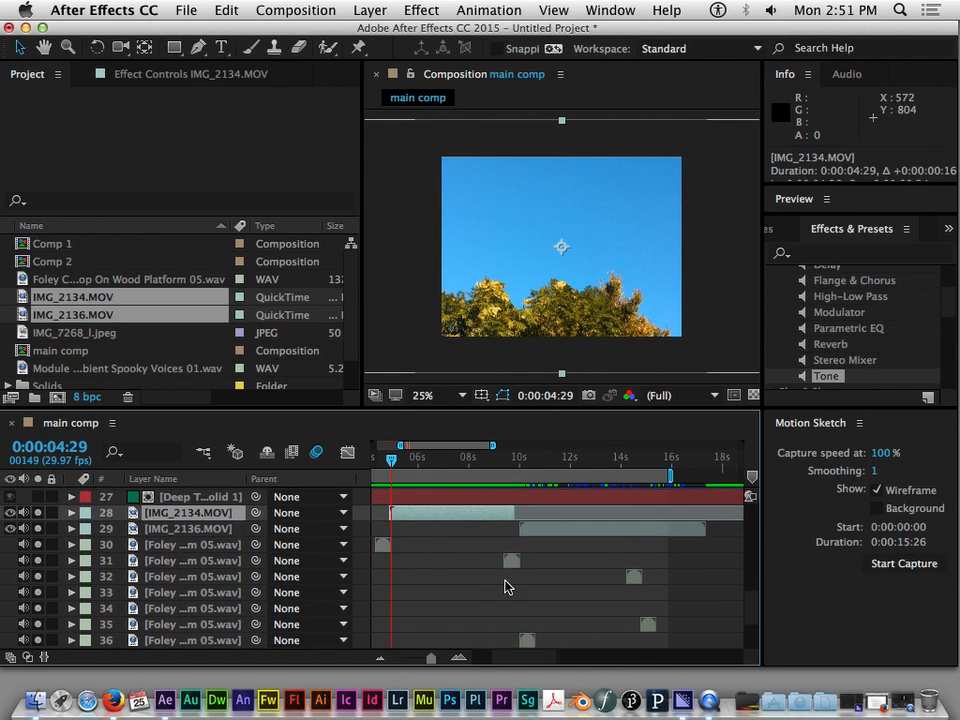
Move the IMG_2134.MOV layer to start with the layer 31 Foley clip, using the current time 0:00:09:10 as a guide
{"action": "left_click", "coordinate": [474, 561]}
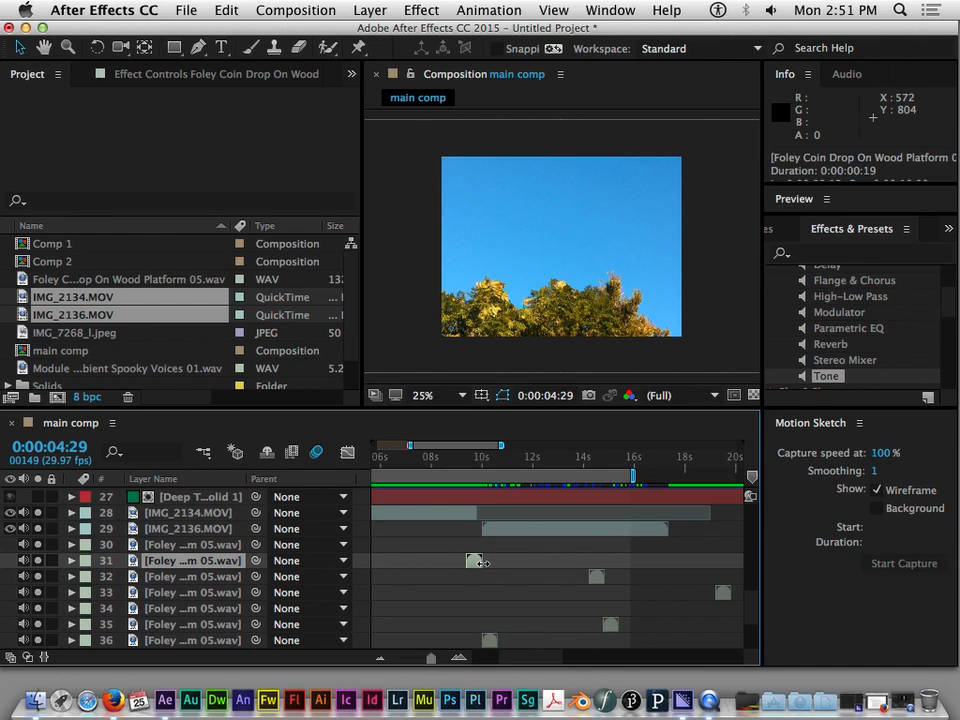
{"action": "left_click_drag", "start_coordinate": [407, 516], "coordinate": [519, 525]}
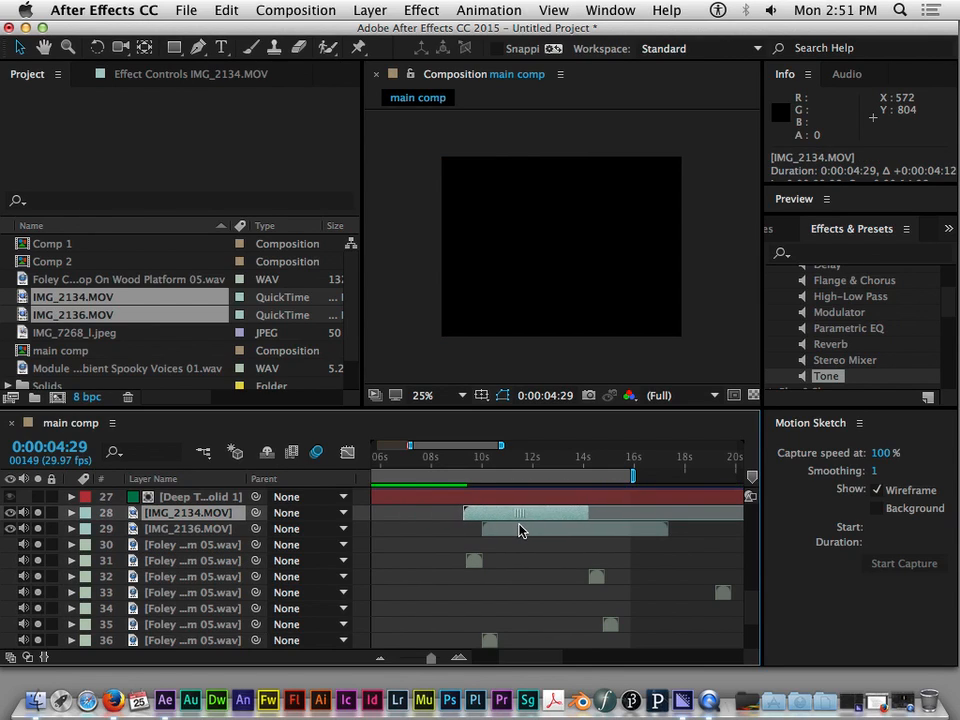
{"action": "left_click_drag", "start_coordinate": [436, 462], "coordinate": [465, 467]}
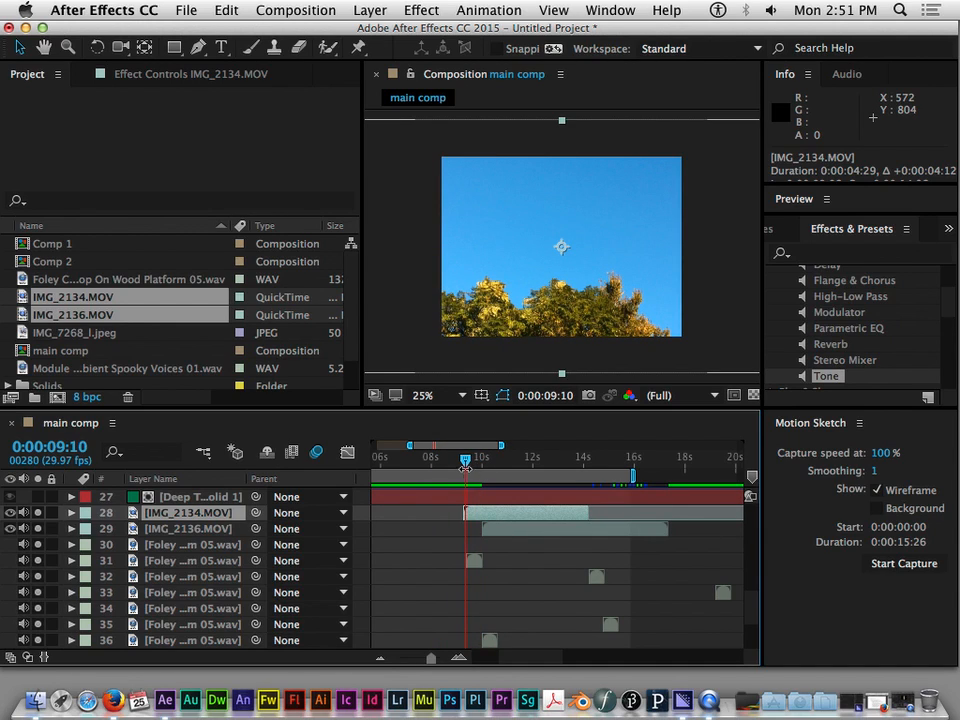
{"action": "left_click_drag", "start_coordinate": [493, 514], "coordinate": [495, 514]}
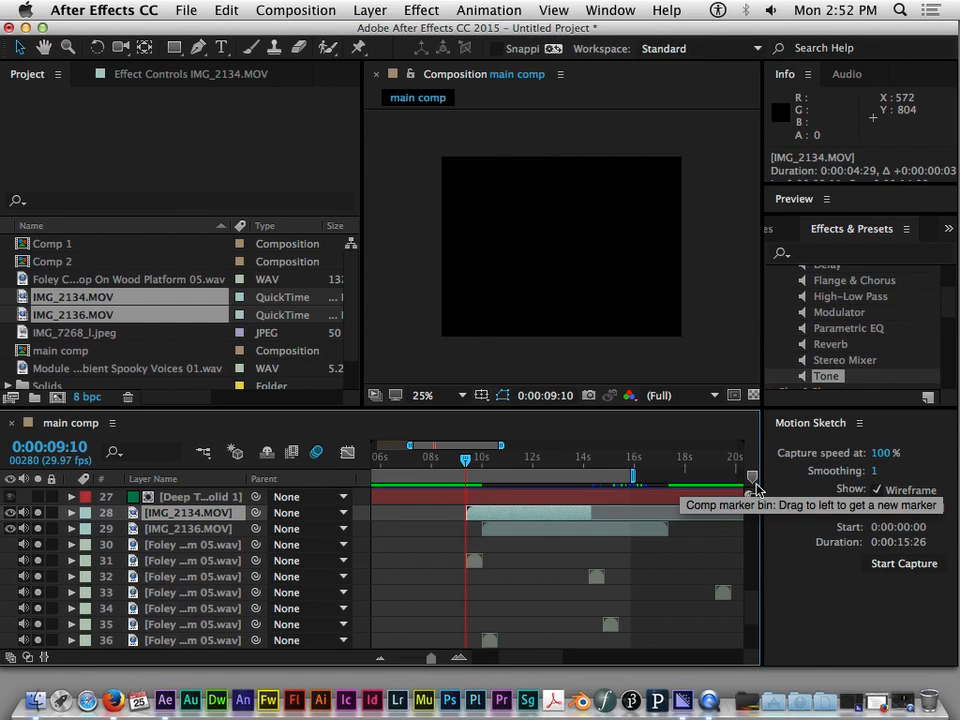
Add comp marker 1 at 0:00:09:10 and comp marker 2 at 0:00:10:01, and move the current time to marker 2
{"action": "mouse_move", "coordinate": [752, 483]}
{"action": "left_mouse_down"}
{"action": "mouse_move", "coordinate": [553, 486]}
{"action": "mouse_move", "coordinate": [467, 500]}
{"action": "mouse_move", "coordinate": [467, 486]}
{"action": "mouse_move", "coordinate": [473, 540]}
{"action": "mouse_move", "coordinate": [465, 545]}
{"action": "left_mouse_up"}
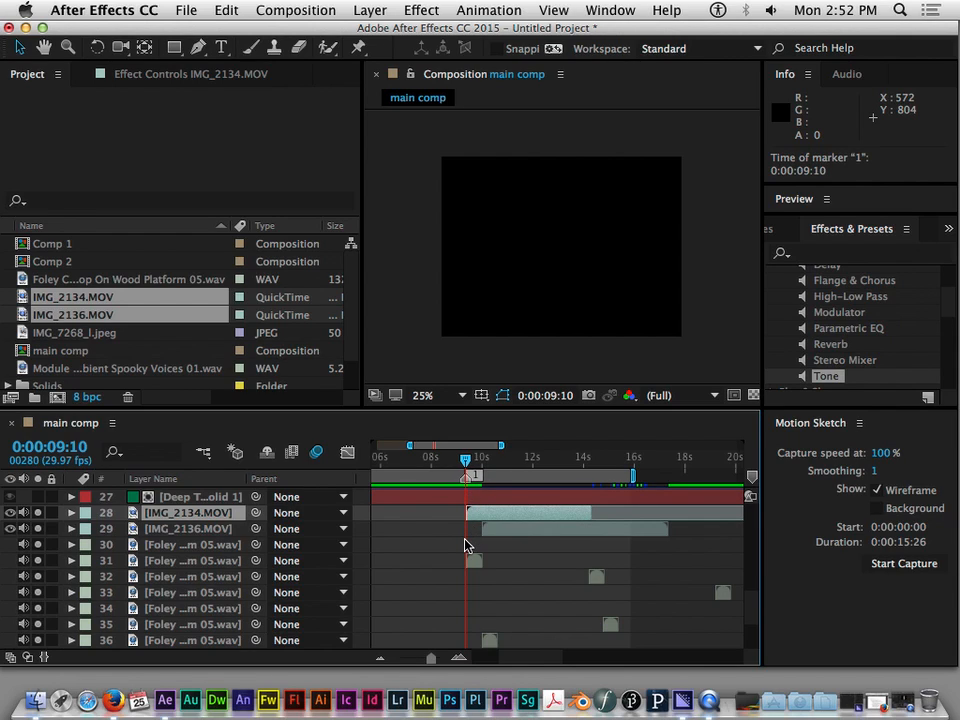
{"action": "left_click", "coordinate": [752, 479]}
{"action": "left_click_drag", "start_coordinate": [752, 487], "coordinate": [482, 478]}
{"action": "left_click_drag", "start_coordinate": [481, 561], "coordinate": [484, 561]}
{"action": "left_click_drag", "start_coordinate": [467, 462], "coordinate": [484, 463]}
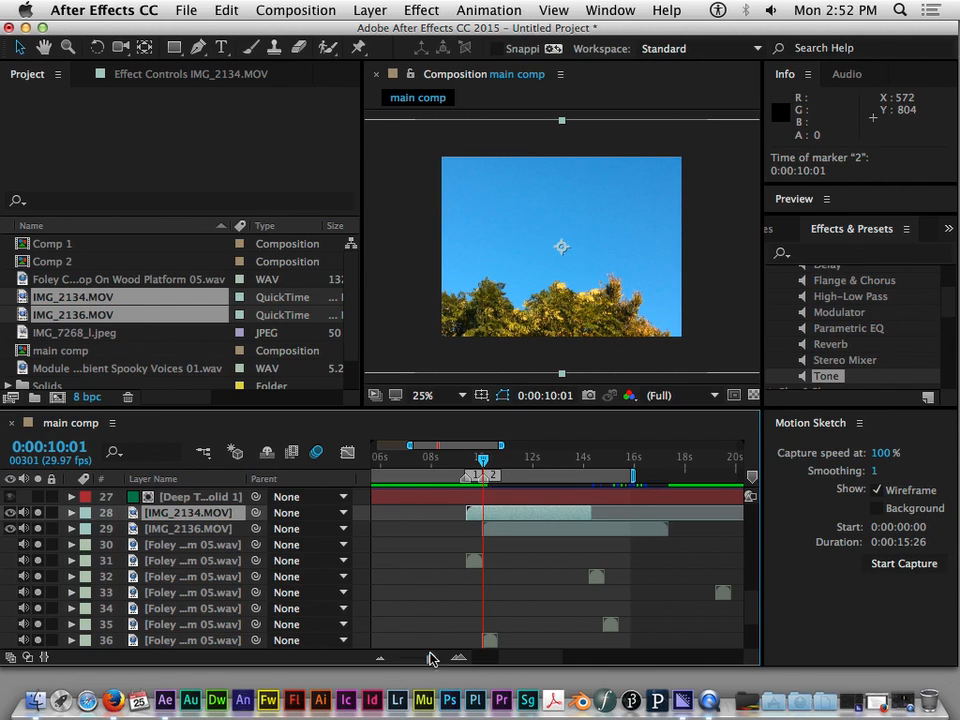
Move comp marker 1 to the layer 31 Foley clip's start at 0:00:09:12, and check both ends of the clip with the current time
{"action": "mouse_move", "coordinate": [433, 661]}
{"action": "left_mouse_down"}
{"action": "mouse_move", "coordinate": [450, 660]}
{"action": "mouse_move", "coordinate": [439, 658]}
{"action": "left_mouse_up"}
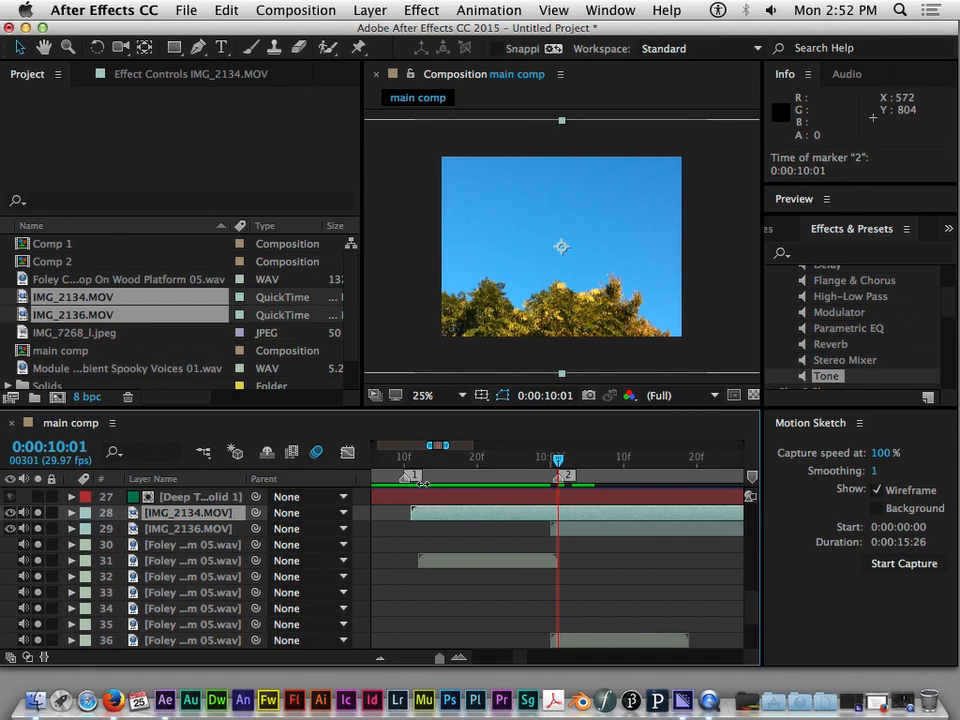
{"action": "left_click_drag", "start_coordinate": [407, 484], "coordinate": [414, 484]}
{"action": "mouse_move", "coordinate": [561, 461]}
{"action": "left_mouse_down"}
{"action": "mouse_move", "coordinate": [406, 474]}
{"action": "mouse_move", "coordinate": [418, 480]}
{"action": "left_mouse_up"}
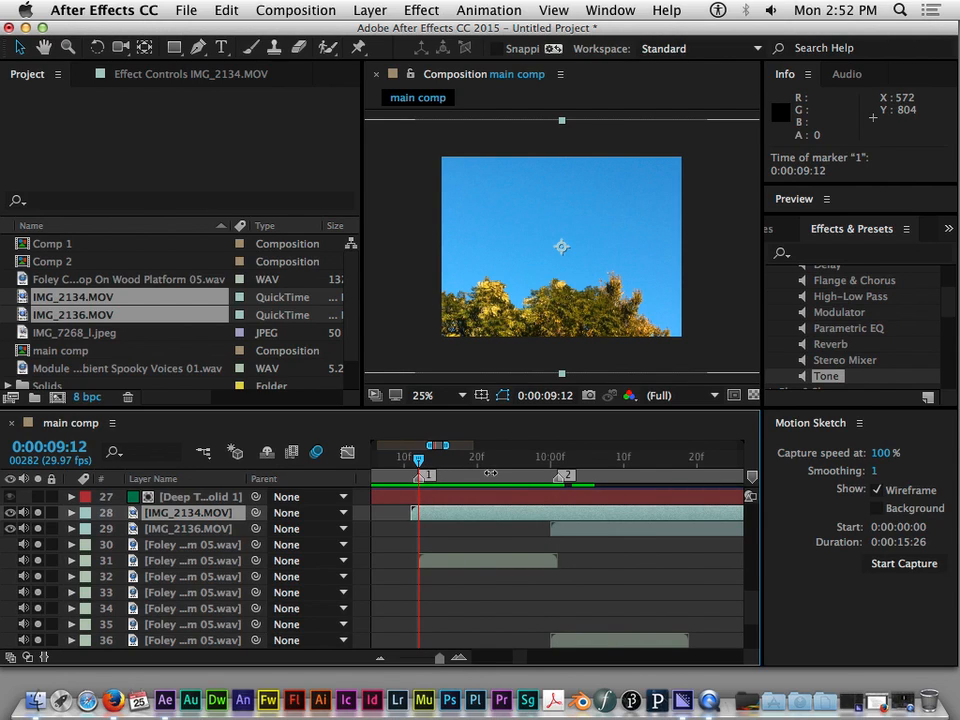
{"action": "left_click_drag", "start_coordinate": [420, 461], "coordinate": [558, 465]}
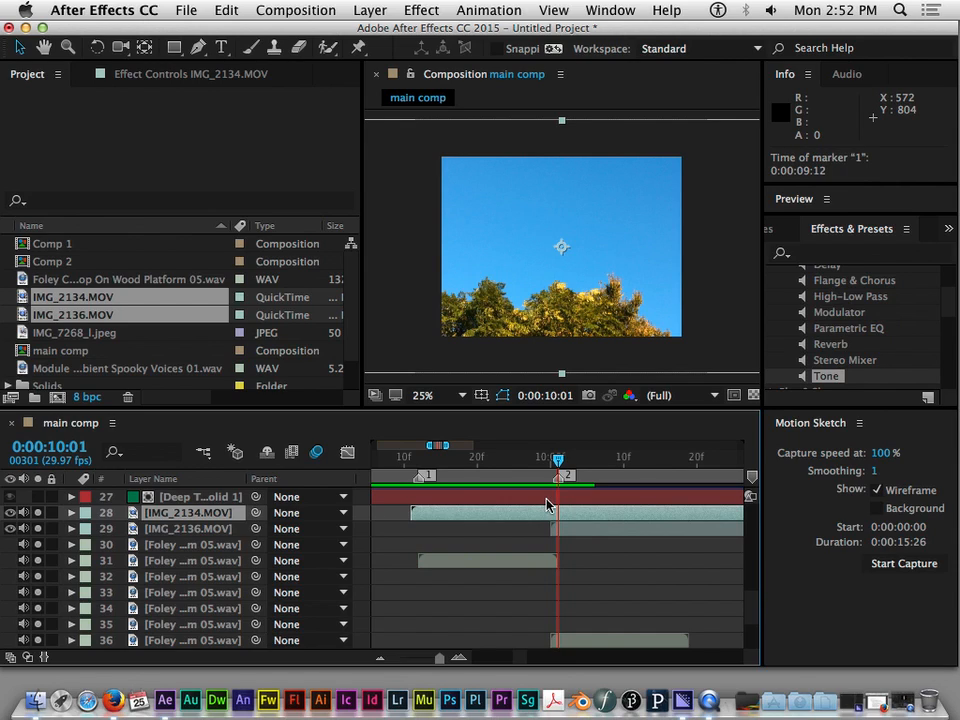
Shift comp marker 1 one frame earlier, remove comp marker 2, and add it again at 0:00:10:01
{"action": "scroll", "coordinate": [463, 562], "scroll_direction": "up", "scroll_amount": 2}
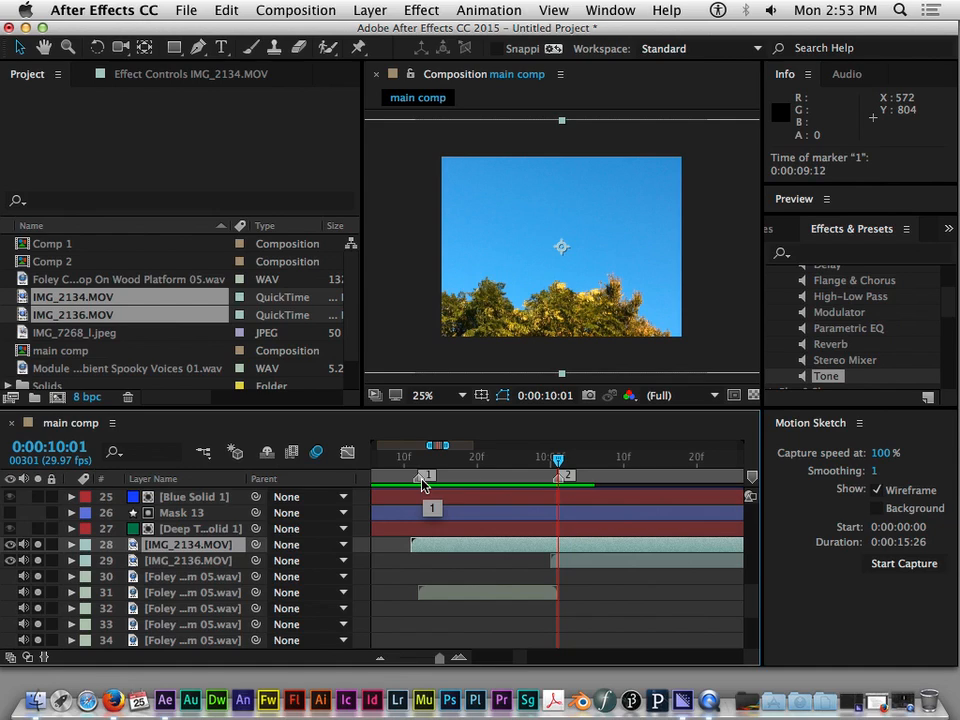
{"action": "mouse_move", "coordinate": [421, 484]}
{"action": "left_mouse_down"}
{"action": "mouse_move", "coordinate": [470, 480]}
{"action": "mouse_move", "coordinate": [414, 481]}
{"action": "left_mouse_up"}
{"action": "mouse_move", "coordinate": [560, 484]}
{"action": "left_mouse_down"}
{"action": "mouse_move", "coordinate": [786, 487]}
{"action": "mouse_move", "coordinate": [775, 490]}
{"action": "left_mouse_up"}
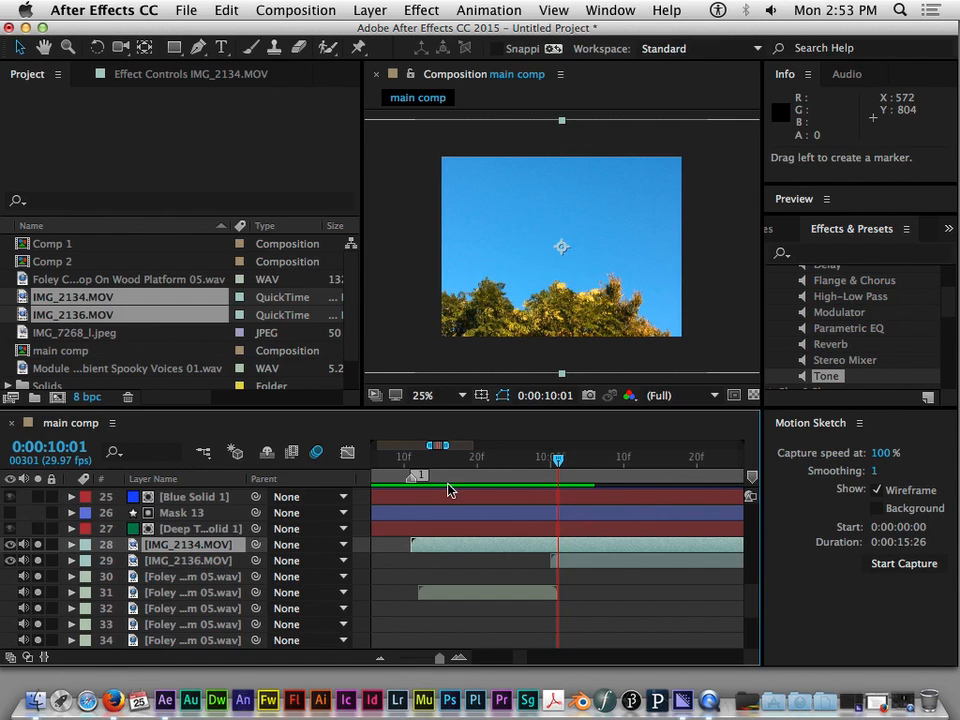
{"action": "mouse_move", "coordinate": [753, 481]}
{"action": "left_mouse_down"}
{"action": "mouse_move", "coordinate": [585, 506]}
{"action": "mouse_move", "coordinate": [561, 521]}
{"action": "left_mouse_up"}
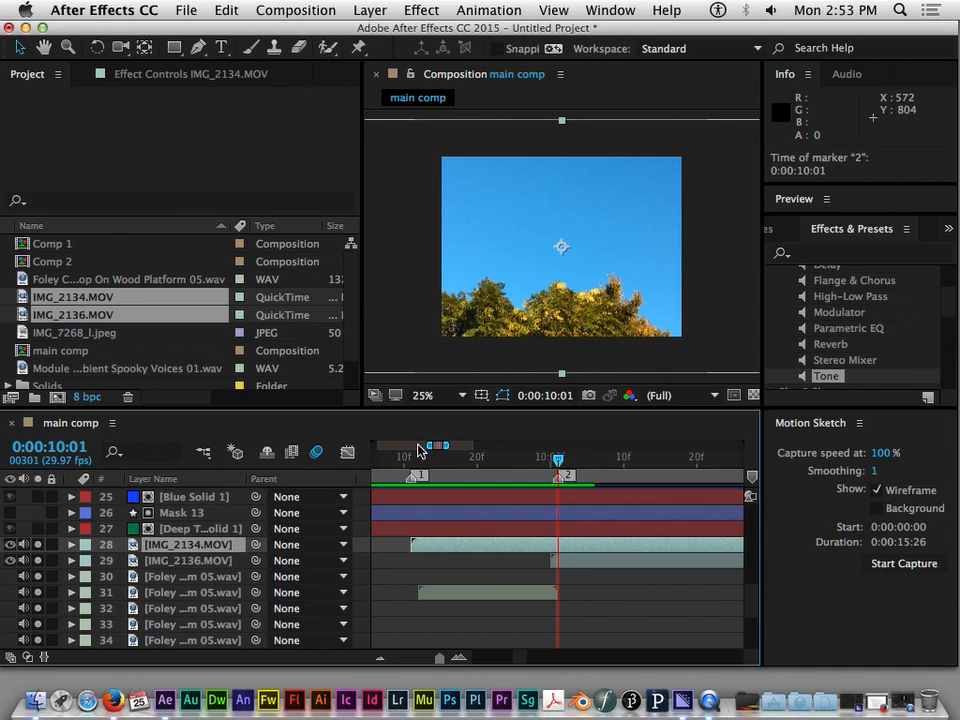
Move the IMG_2134.MOV layer to start at 0:00:09:12 with the layer 31 Foley clip, and align comp marker 1 to that frame
{"action": "left_click_drag", "start_coordinate": [429, 445], "coordinate": [387, 445]}
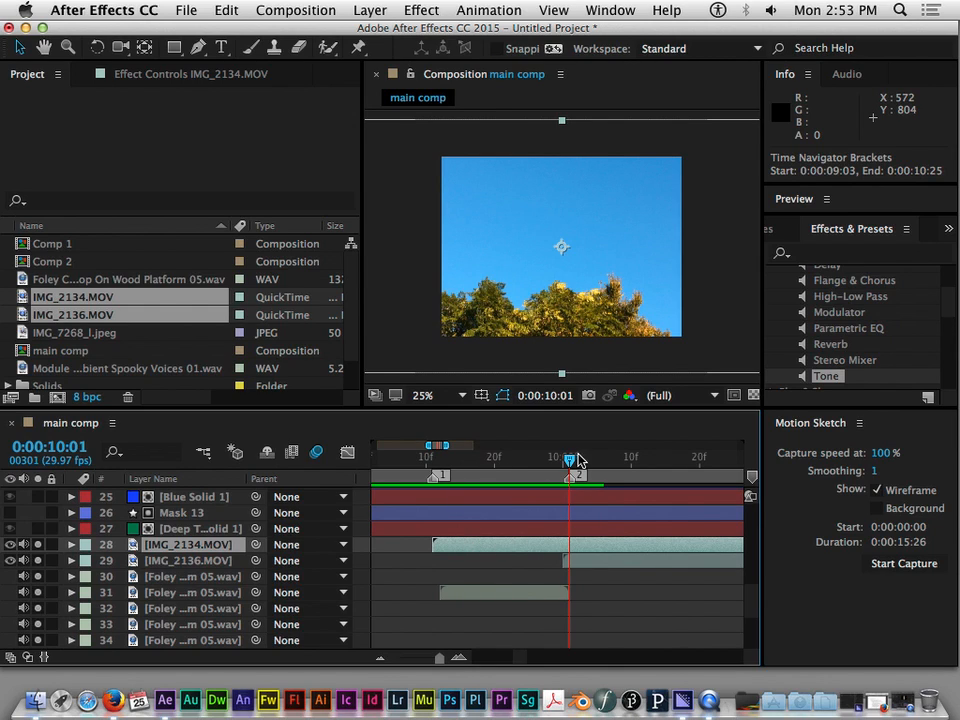
{"action": "left_click_drag", "start_coordinate": [439, 459], "coordinate": [441, 460]}
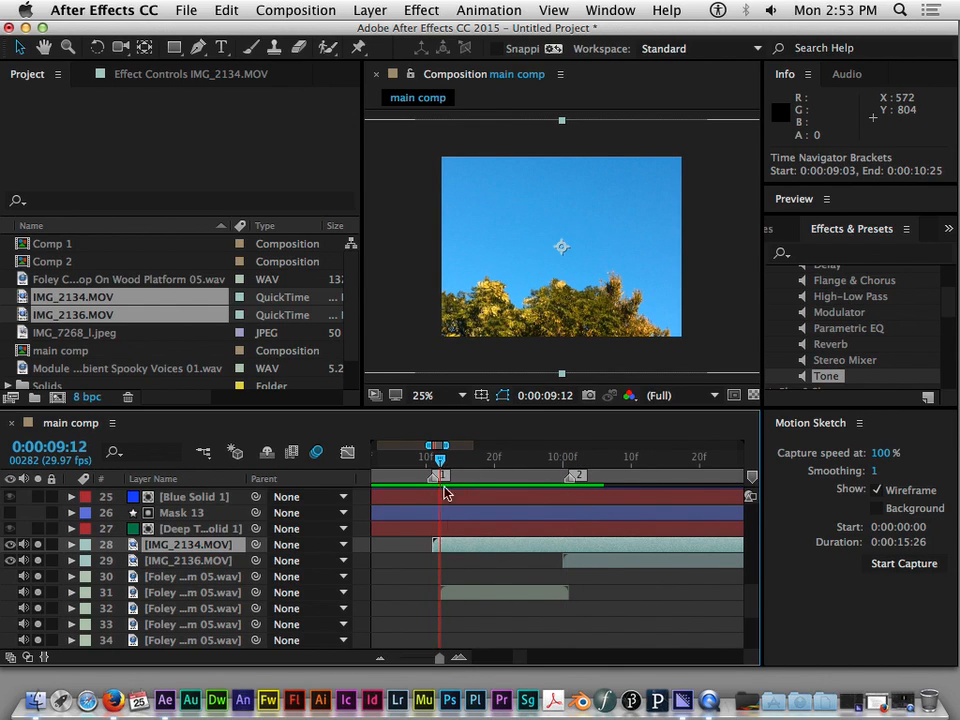
{"action": "left_click_drag", "start_coordinate": [448, 543], "coordinate": [455, 545]}
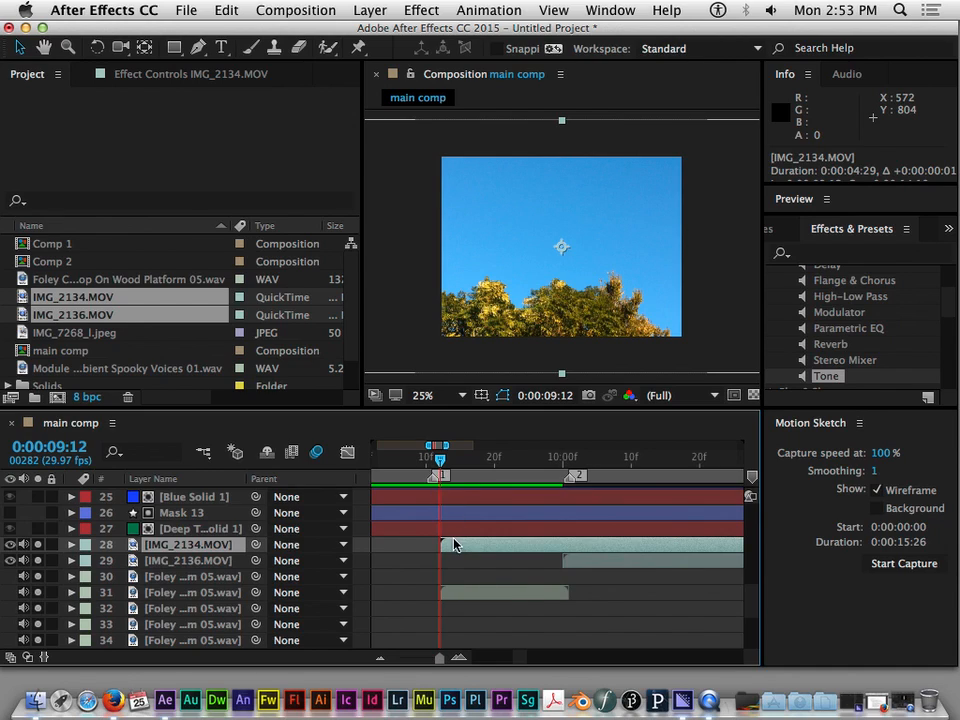
{"action": "left_click_drag", "start_coordinate": [433, 475], "coordinate": [438, 475]}
{"action": "mouse_move", "coordinate": [463, 543]}
{"action": "left_mouse_down"}
{"action": "mouse_move", "coordinate": [488, 553]}
{"action": "mouse_move", "coordinate": [466, 552]}
{"action": "left_mouse_up"}
Examine the Foley, Module, mask and solid layers before and around the two comp markers
{"action": "scroll", "coordinate": [463, 593], "scroll_direction": "up", "scroll_amount": 3}
{"action": "scroll", "coordinate": [463, 593], "scroll_direction": "down", "scroll_amount": 5}
{"action": "scroll", "coordinate": [463, 590], "scroll_direction": "up", "scroll_amount": 10}
{"action": "scroll", "coordinate": [463, 590], "scroll_direction": "down", "scroll_amount": 10}
{"action": "scroll", "coordinate": [462, 591], "scroll_direction": "up", "scroll_amount": 10}
{"action": "scroll", "coordinate": [463, 591], "scroll_direction": "down", "scroll_amount": 10}
{"action": "scroll", "coordinate": [536, 557], "scroll_direction": "right", "scroll_amount": 4}
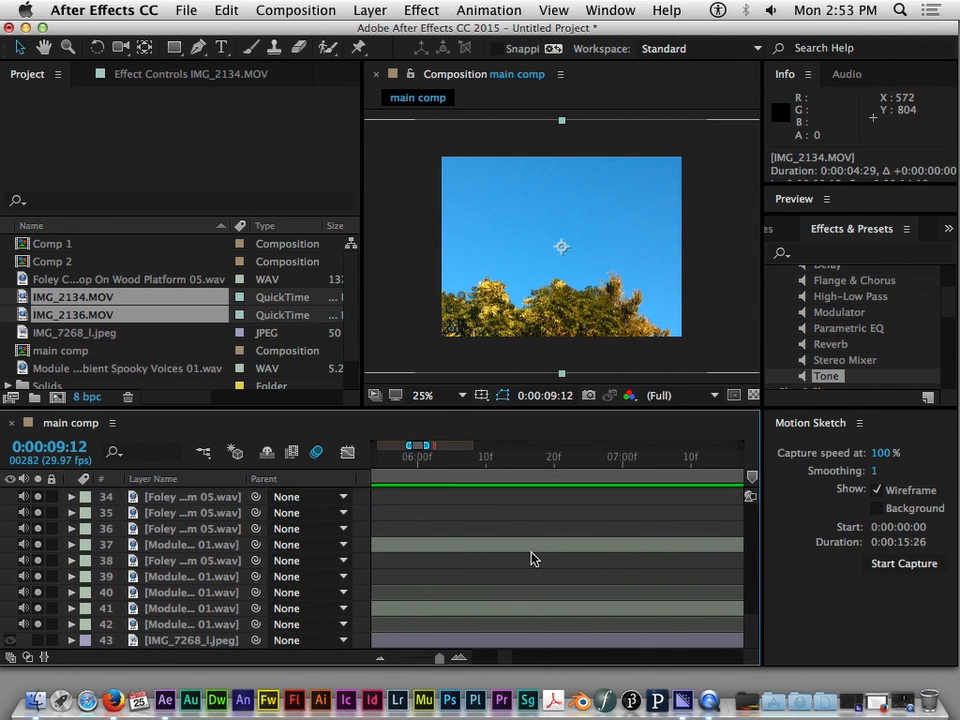
{"action": "scroll", "coordinate": [529, 560], "scroll_direction": "left", "scroll_amount": 3}
{"action": "scroll", "coordinate": [522, 557], "scroll_direction": "left", "scroll_amount": 2}
{"action": "scroll", "coordinate": [521, 556], "scroll_direction": "up", "scroll_amount": 15}
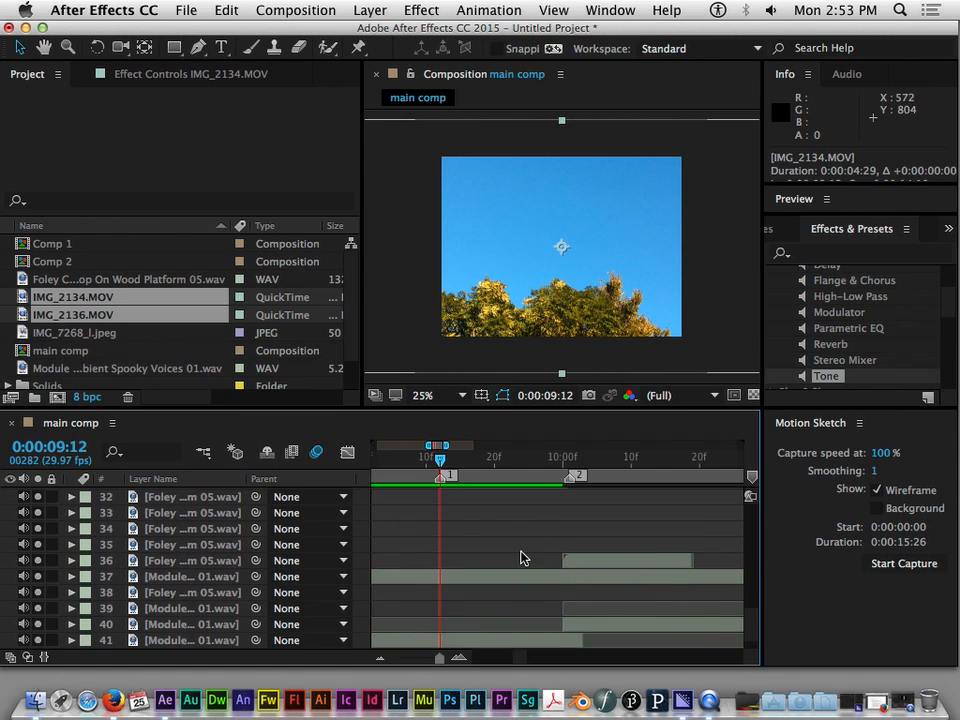
{"action": "scroll", "coordinate": [520, 559], "scroll_direction": "down", "scroll_amount": 10}
{"action": "scroll", "coordinate": [522, 555], "scroll_direction": "up", "scroll_amount": 7}
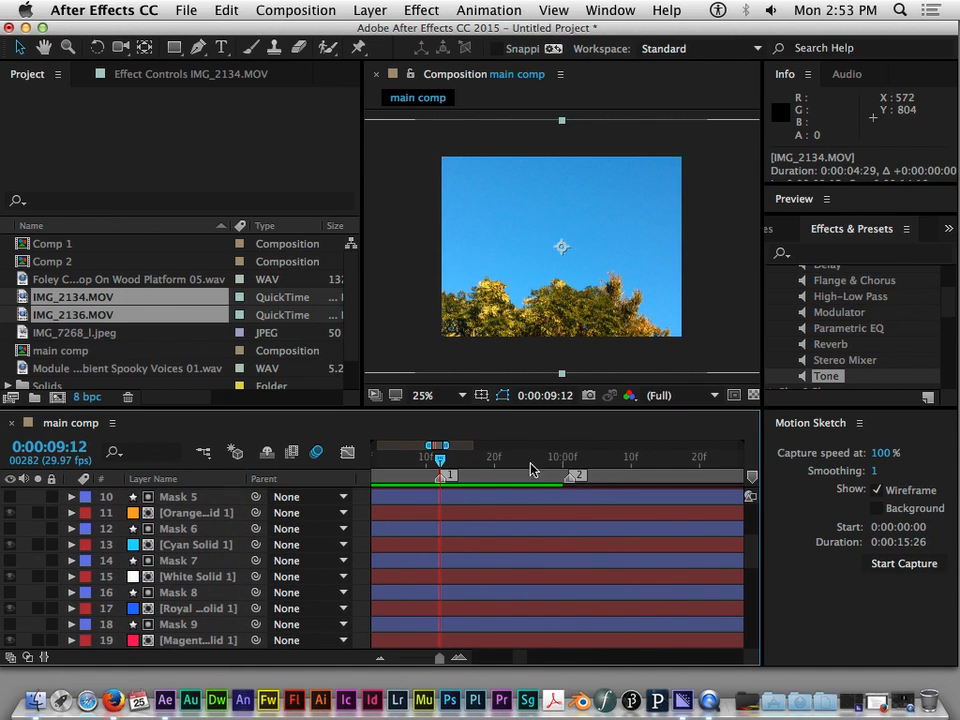
Try shifting the Mask 5 layer later in time against the comp markers, and undo the move
{"action": "left_click", "coordinate": [463, 497]}
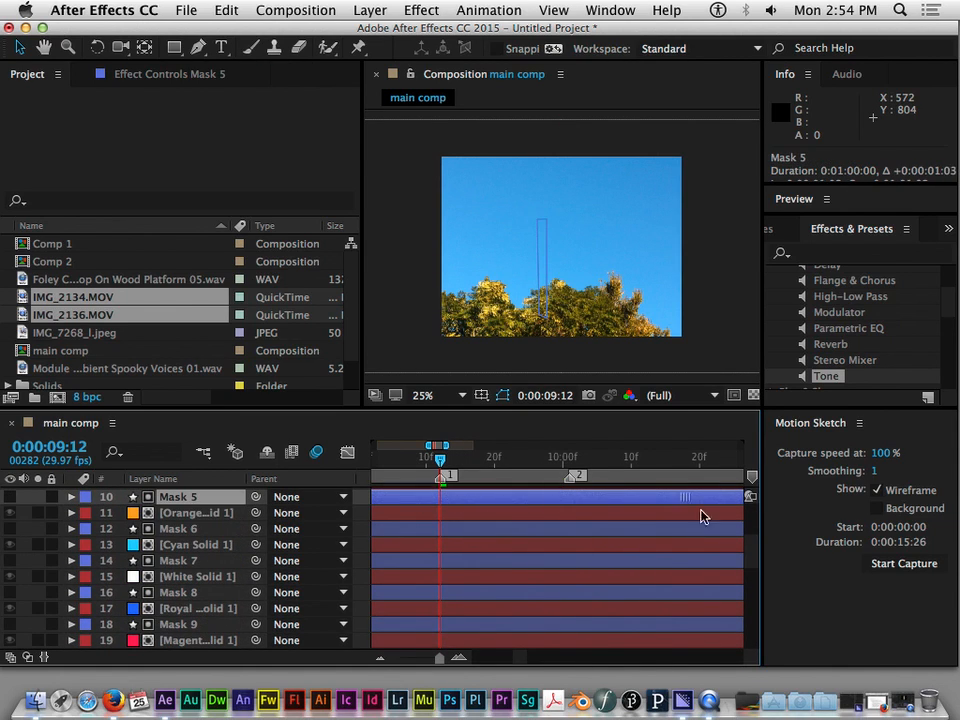
{"action": "left_click_drag", "start_coordinate": [487, 497], "coordinate": [568, 497]}
{"action": "key", "text": "super+z"}
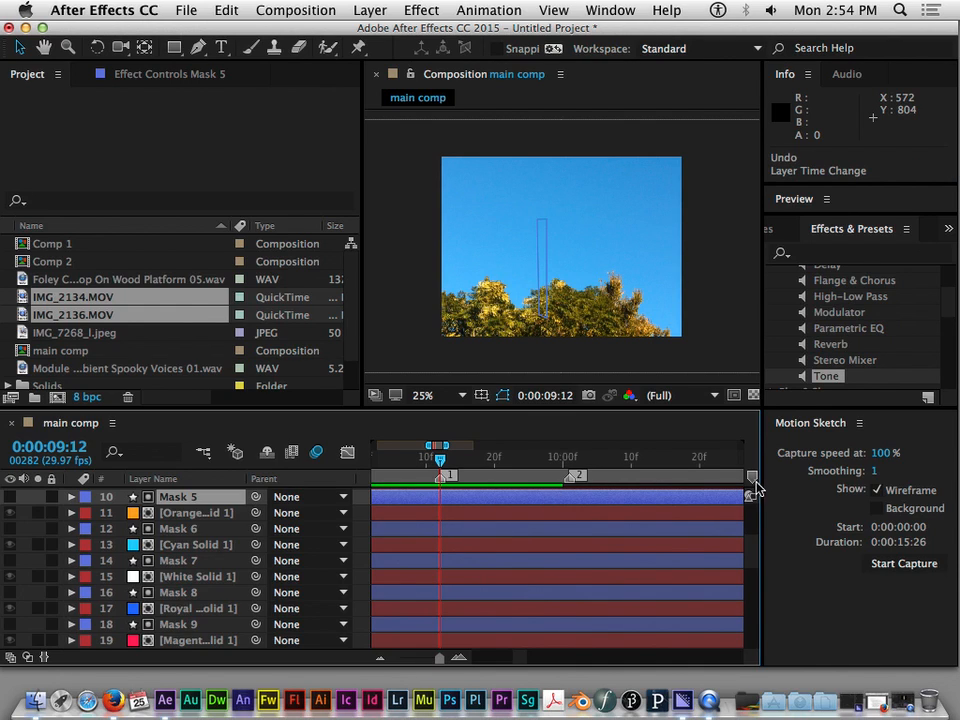
Select the IMG_2134.MOV layer beneath the masked solids, keeping the current time at 0:00:09:12
{"action": "scroll", "coordinate": [752, 575], "scroll_direction": "down", "scroll_amount": 3}
{"action": "scroll", "coordinate": [752, 575], "scroll_direction": "down", "scroll_amount": 8}
{"action": "scroll", "coordinate": [745, 605], "scroll_direction": "up", "scroll_amount": 2}
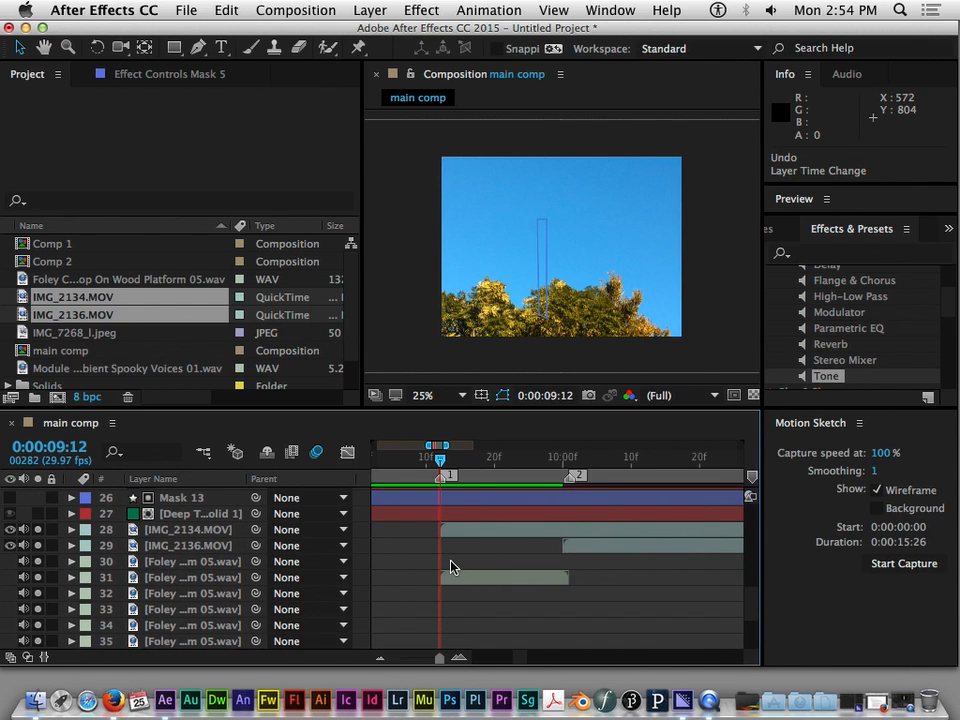
{"action": "left_click", "coordinate": [178, 530]}
{"action": "mouse_move", "coordinate": [443, 462]}
{"action": "left_mouse_down"}
{"action": "mouse_move", "coordinate": [578, 470]}
{"action": "mouse_move", "coordinate": [442, 459]}
{"action": "left_mouse_up"}
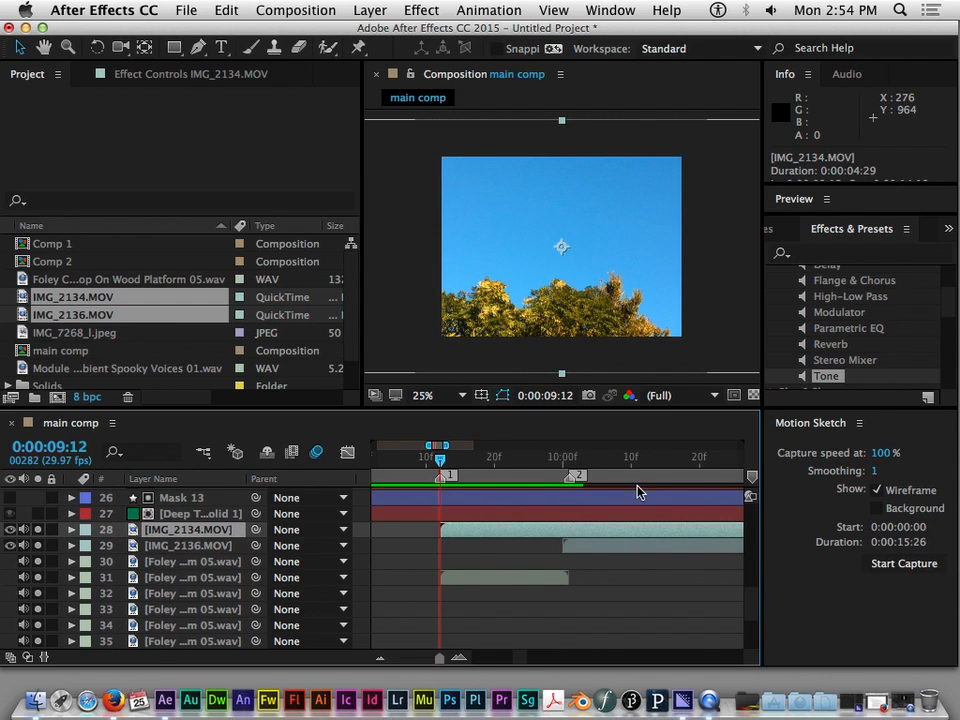
{"action": "scroll", "coordinate": [600, 510], "scroll_direction": "up", "scroll_amount": 1}
{"action": "scroll", "coordinate": [600, 510], "scroll_direction": "left", "scroll_amount": 2}
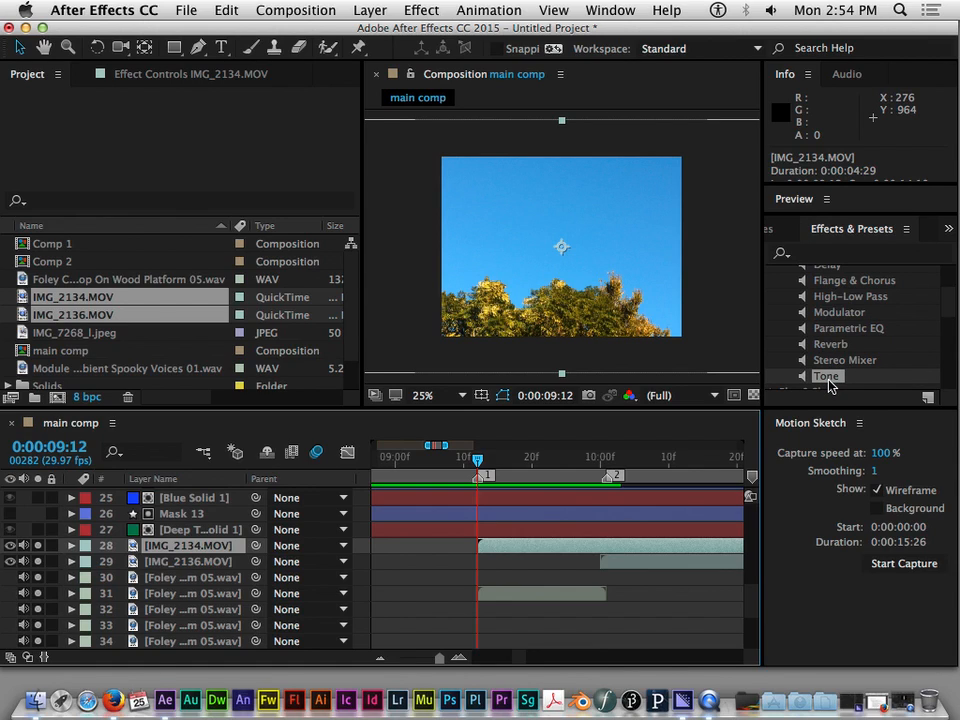
Collapse the Audio effects category and browse the available effect categories
{"action": "scroll", "coordinate": [821, 352], "scroll_direction": "up", "scroll_amount": 3}
{"action": "left_click", "coordinate": [775, 308]}
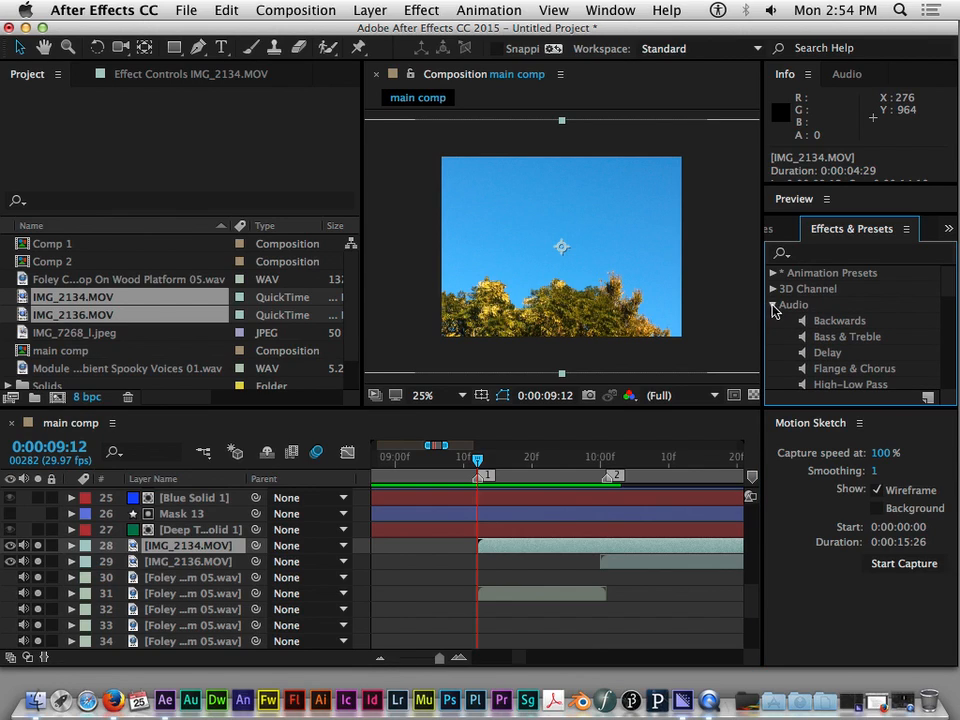
{"action": "left_click", "coordinate": [775, 306]}
{"action": "scroll", "coordinate": [820, 330], "scroll_direction": "down", "scroll_amount": 5}
{"action": "scroll", "coordinate": [835, 340], "scroll_direction": "up", "scroll_amount": 5}
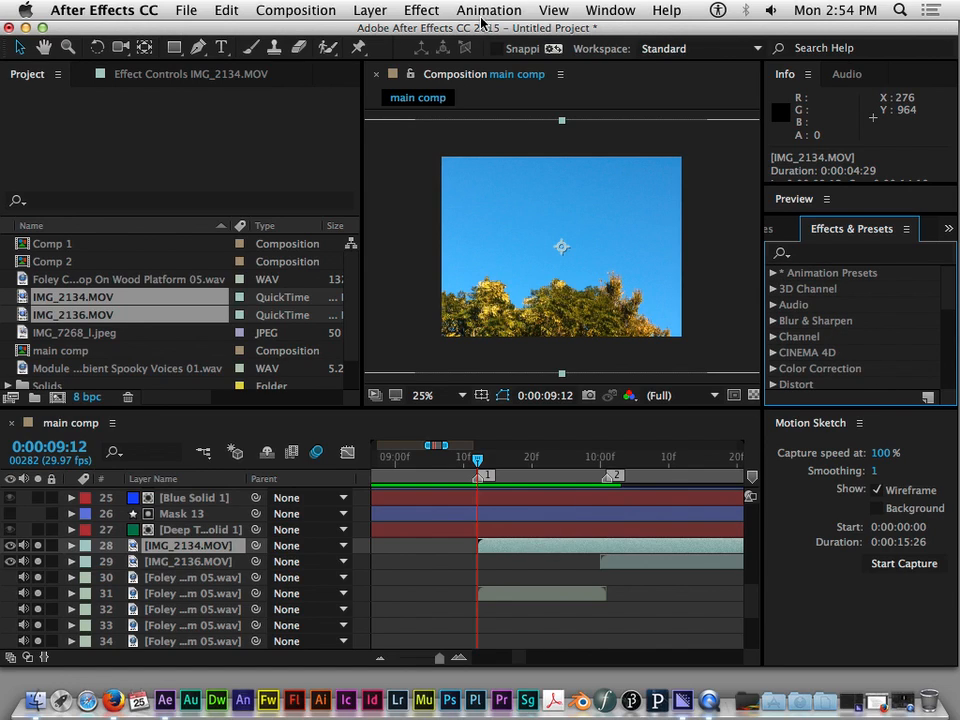
Try a Time Stretch with a stretch factor of 150 on the IMG_2134.MOV layer, and cancel it
{"action": "left_click", "coordinate": [383, 12]}
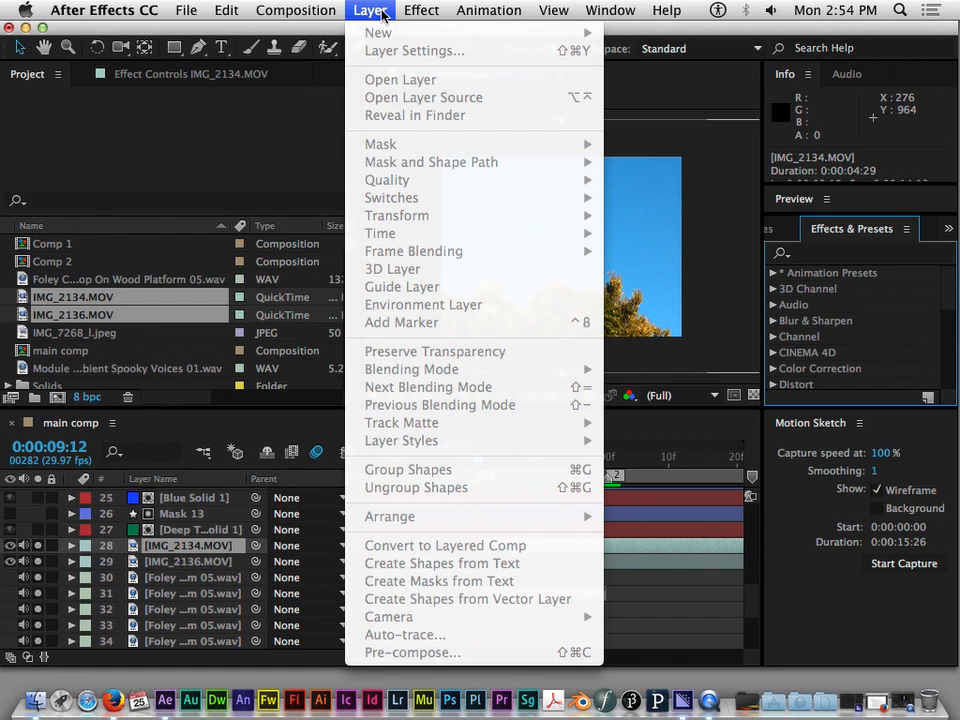
{"action": "left_click", "coordinate": [383, 14]}
{"action": "left_click", "coordinate": [501, 549]}
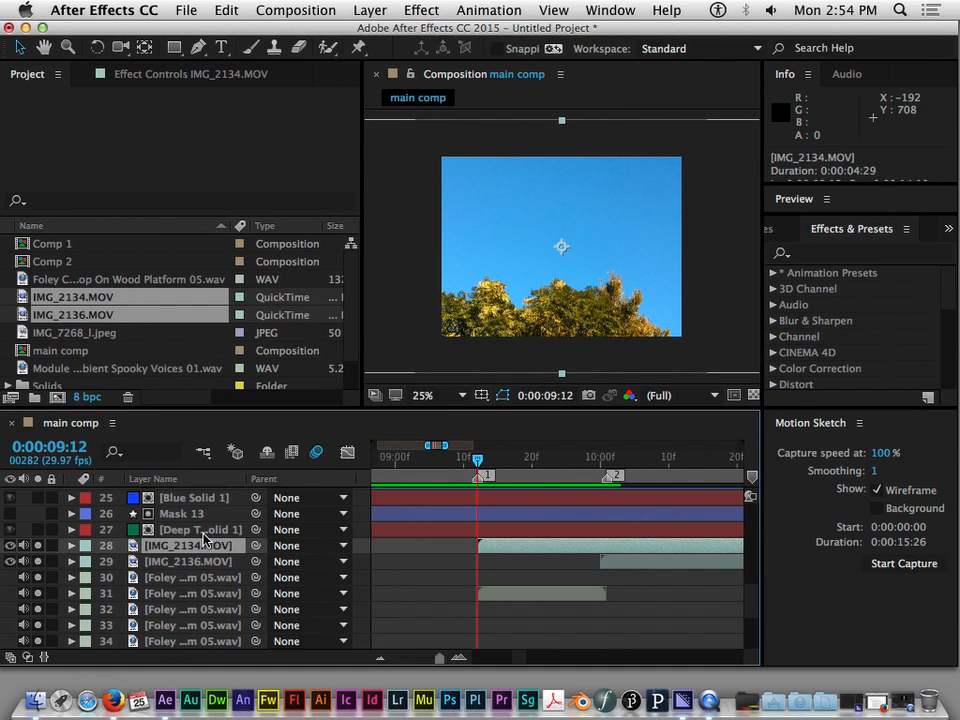
{"action": "left_click", "coordinate": [368, 10]}
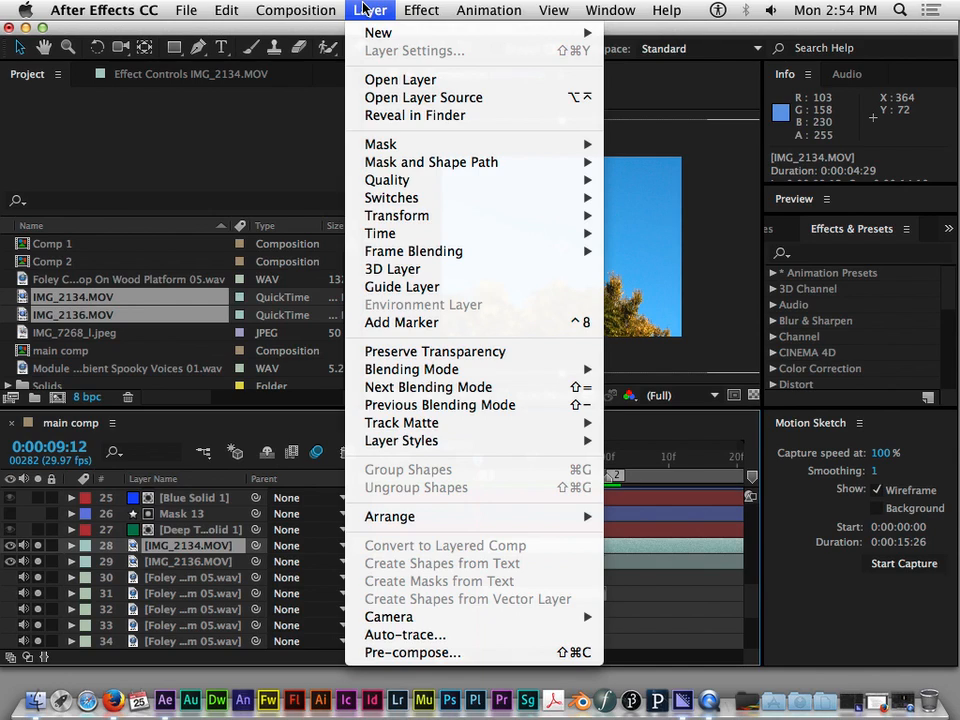
{"action": "mouse_move", "coordinate": [446, 238]}
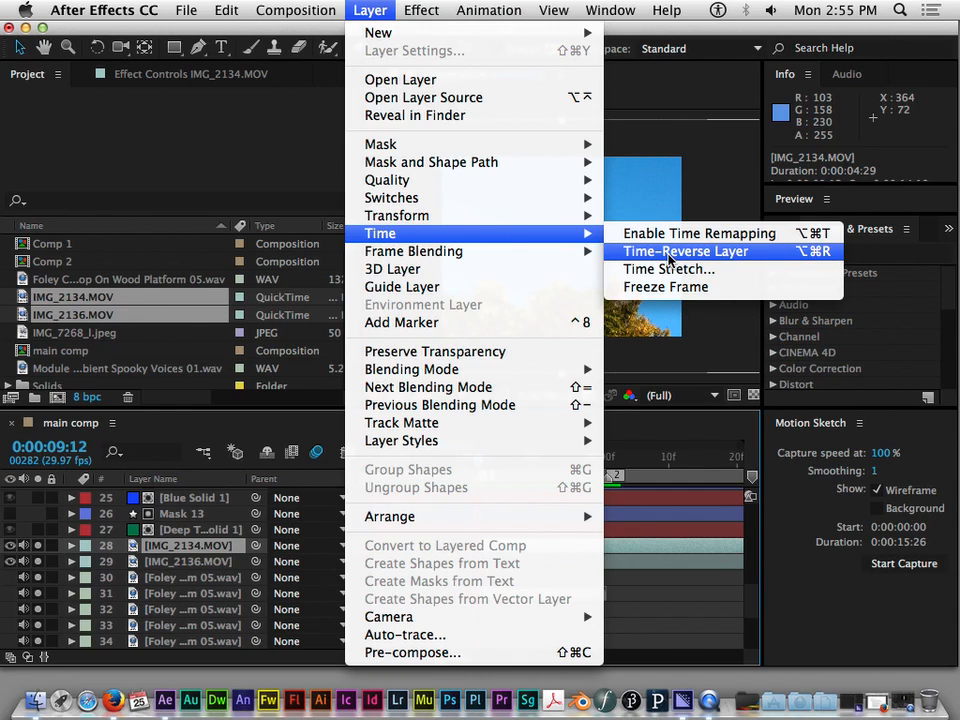
{"action": "left_click", "coordinate": [658, 270]}
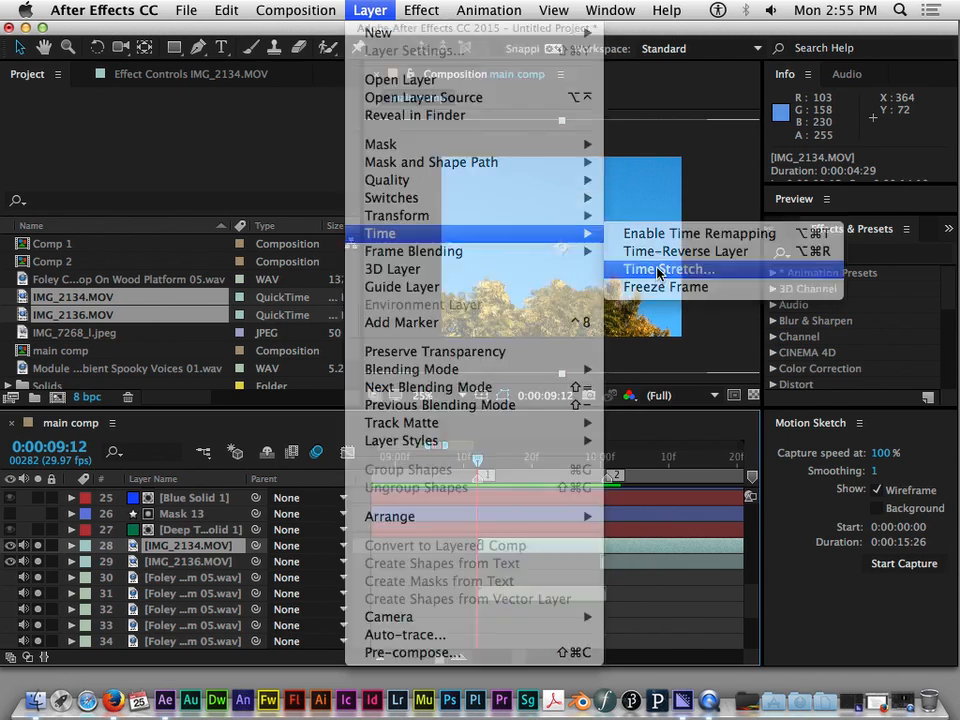
{"action": "type", "text": "150"}
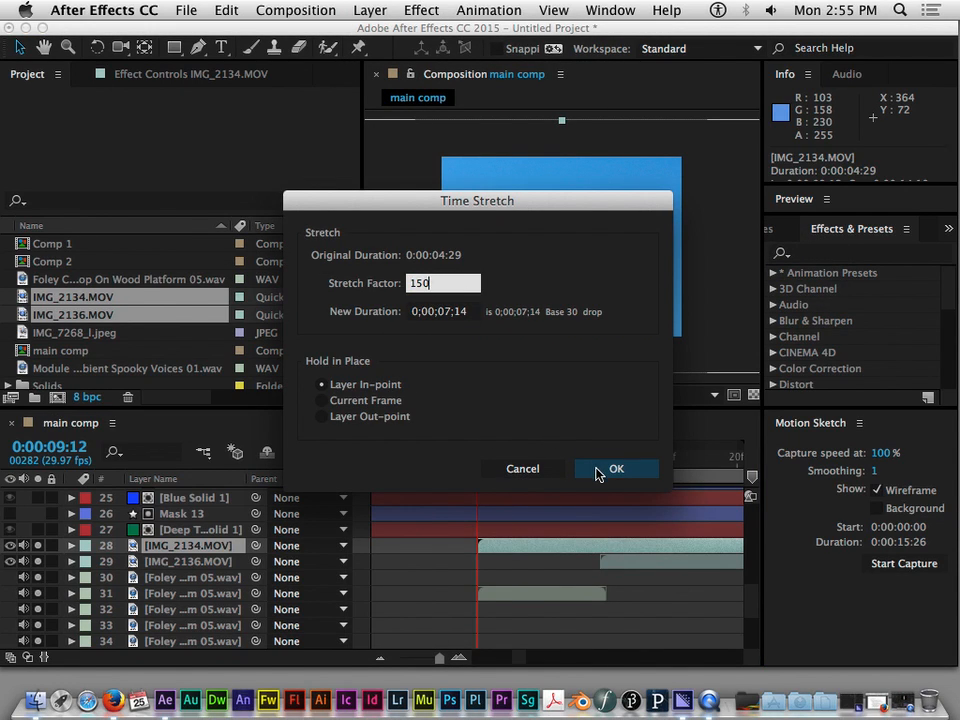
{"action": "left_click", "coordinate": [521, 476]}
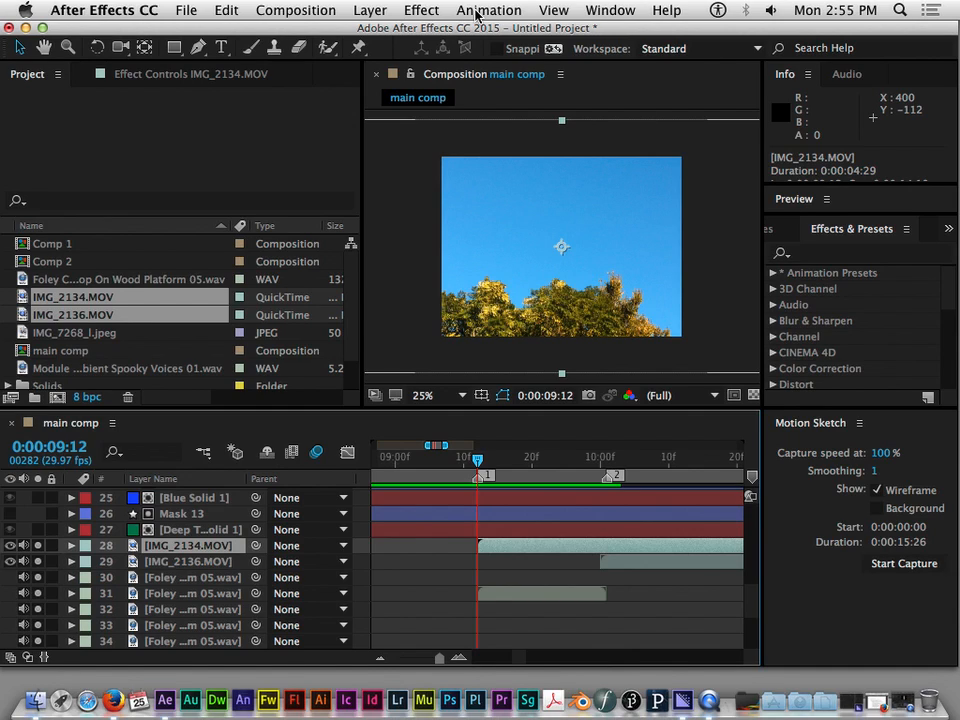
{"action": "left_click", "coordinate": [368, 10]}
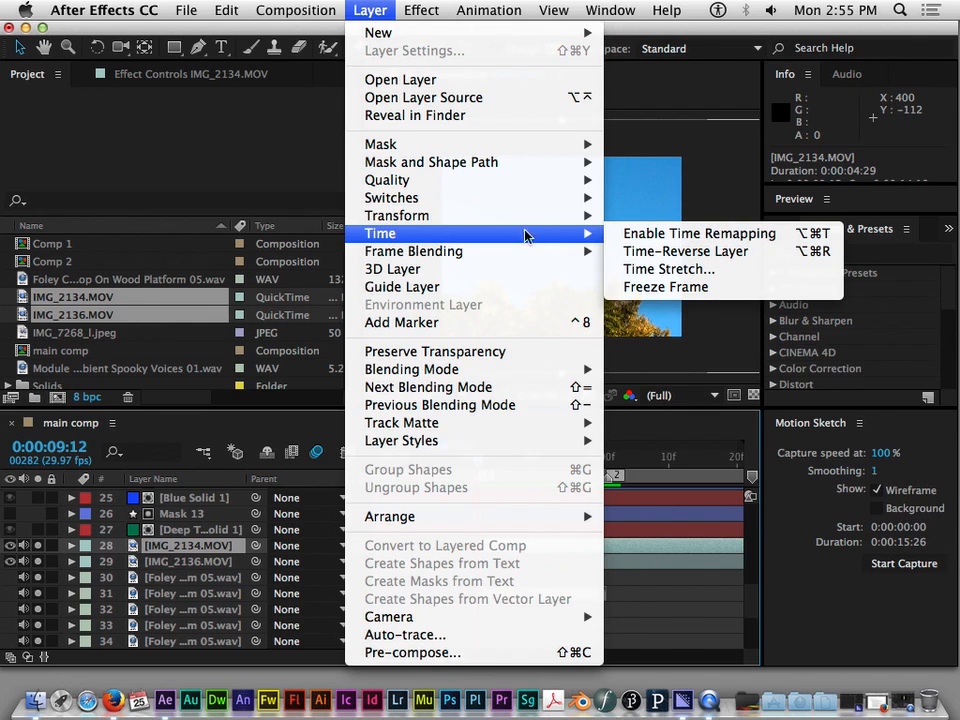
{"action": "left_click", "coordinate": [301, 209]}
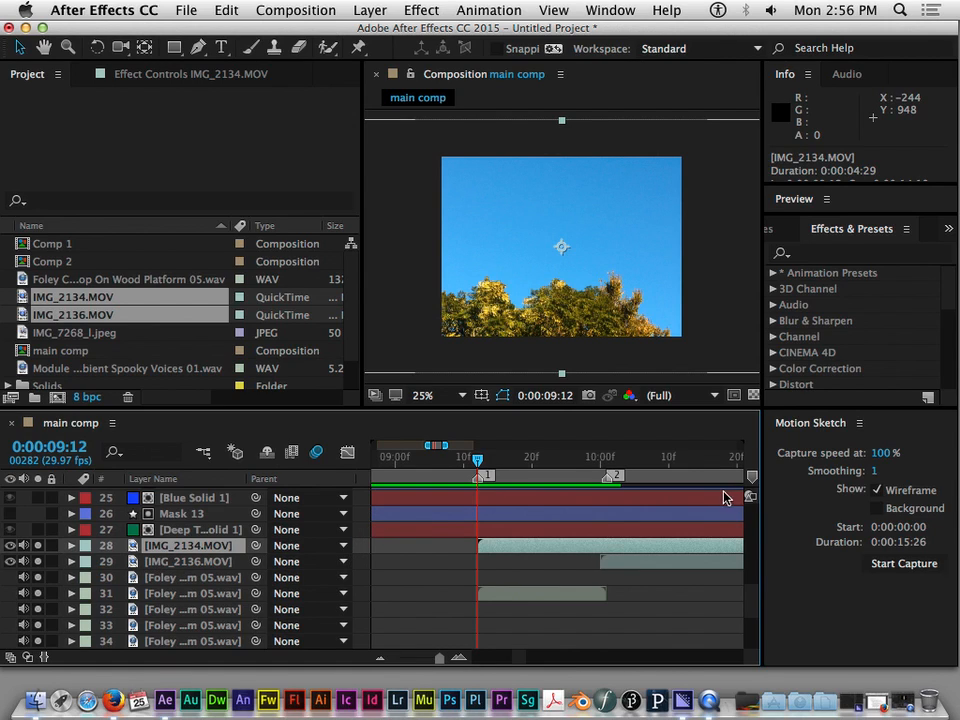
Examine the yellow, blue and green solids under the first masks and the layer options available for Yellow Solid 2
{"action": "mouse_move", "coordinate": [484, 464]}
{"action": "left_mouse_down"}
{"action": "mouse_move", "coordinate": [543, 465]}
{"action": "mouse_move", "coordinate": [471, 462]}
{"action": "mouse_move", "coordinate": [481, 463]}
{"action": "left_mouse_up"}
{"action": "scroll", "coordinate": [172, 555], "scroll_direction": "up", "scroll_amount": 10}
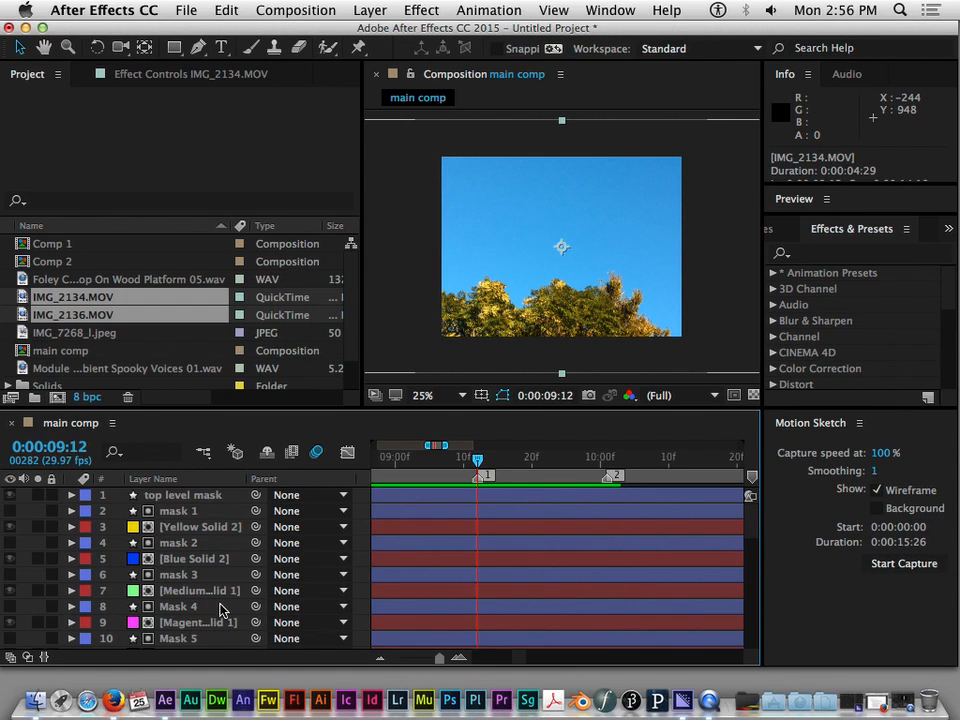
{"action": "scroll", "coordinate": [224, 590], "scroll_direction": "down", "scroll_amount": 12}
{"action": "scroll", "coordinate": [224, 590], "scroll_direction": "up", "scroll_amount": 12}
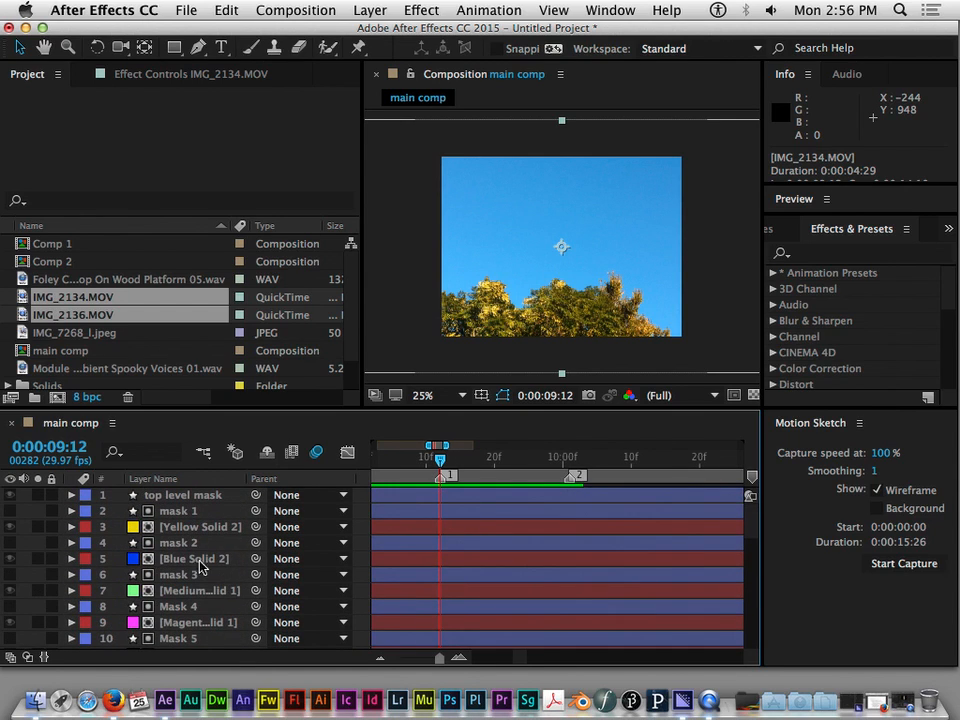
{"action": "left_click", "coordinate": [178, 526]}
{"action": "left_click", "coordinate": [178, 562]}
{"action": "left_click", "coordinate": [177, 590]}
{"action": "left_click", "coordinate": [190, 511]}
{"action": "left_click", "coordinate": [192, 560]}
{"action": "left_click", "coordinate": [197, 527]}
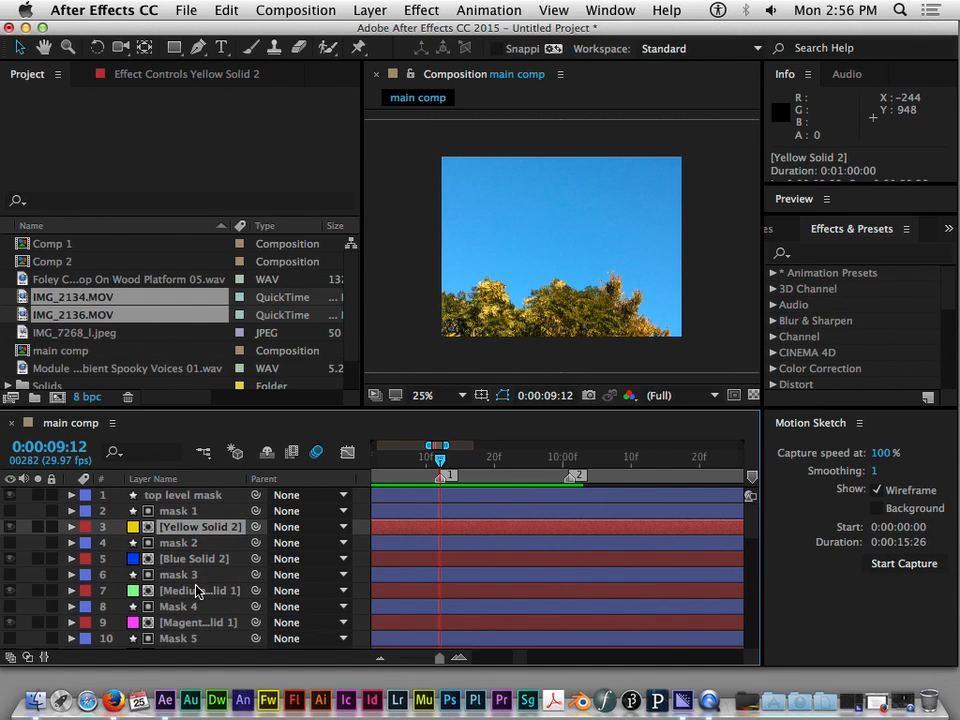
{"action": "scroll", "coordinate": [197, 590], "scroll_direction": "down", "scroll_amount": 2}
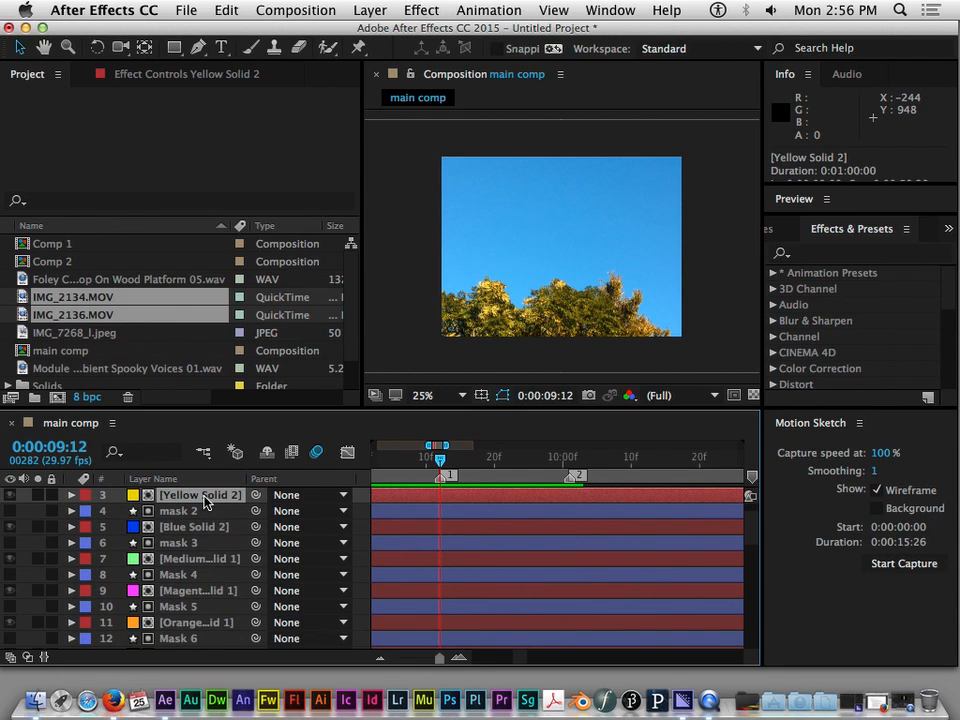
{"action": "right_click", "coordinate": [205, 497]}
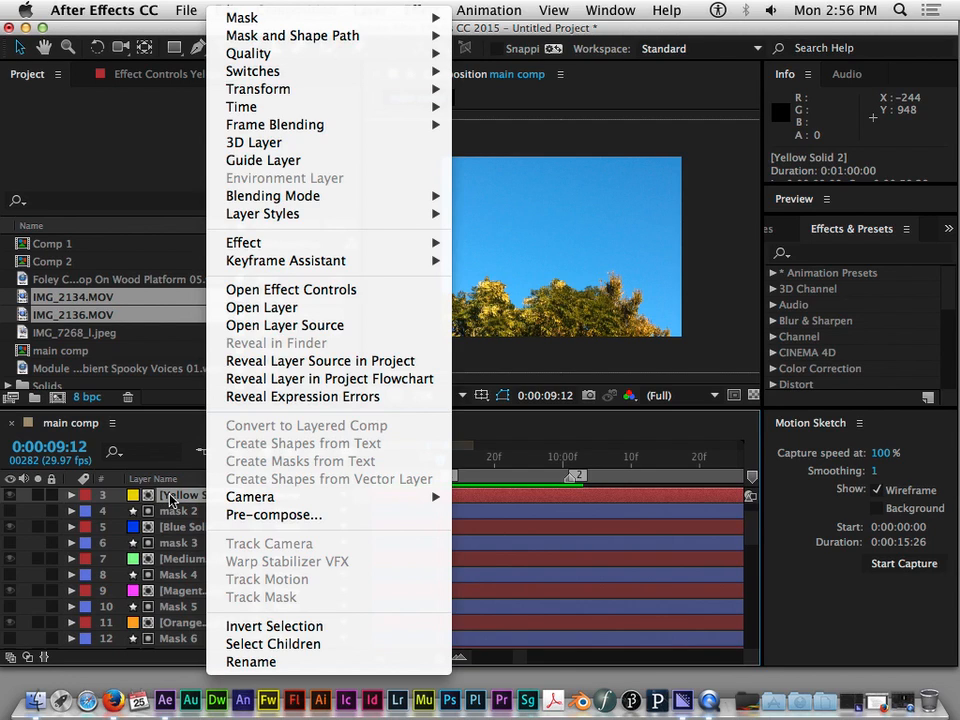
{"action": "left_click", "coordinate": [178, 502]}
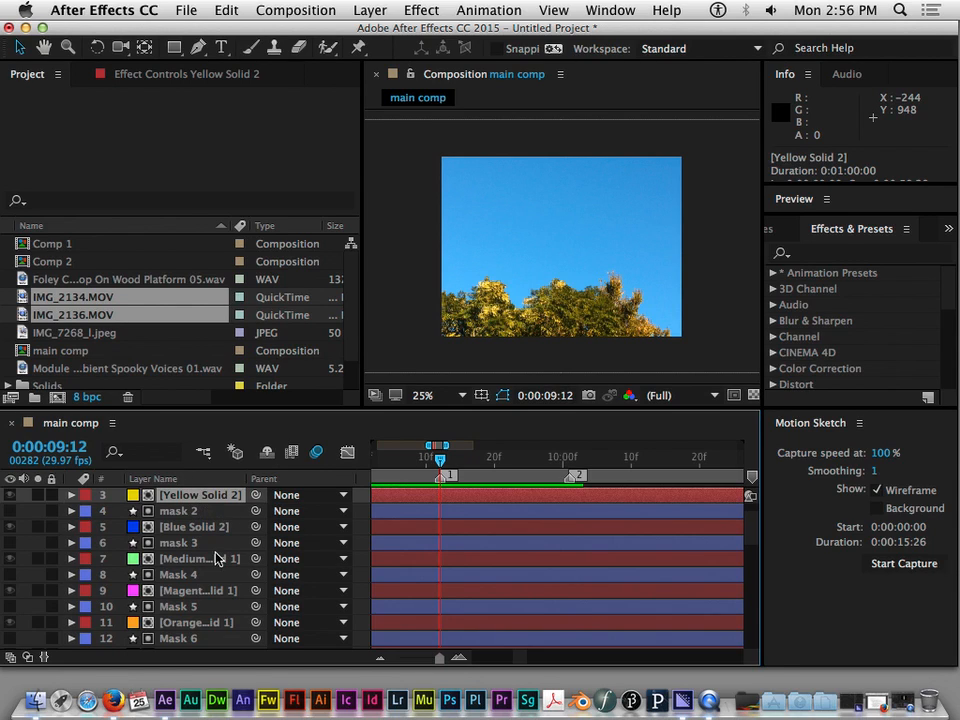
Move the current time to 0:00:09:16 and turn off solo on the IMG video, Foley and Module layers
{"action": "scroll", "coordinate": [190, 620], "scroll_direction": "down", "scroll_amount": 10}
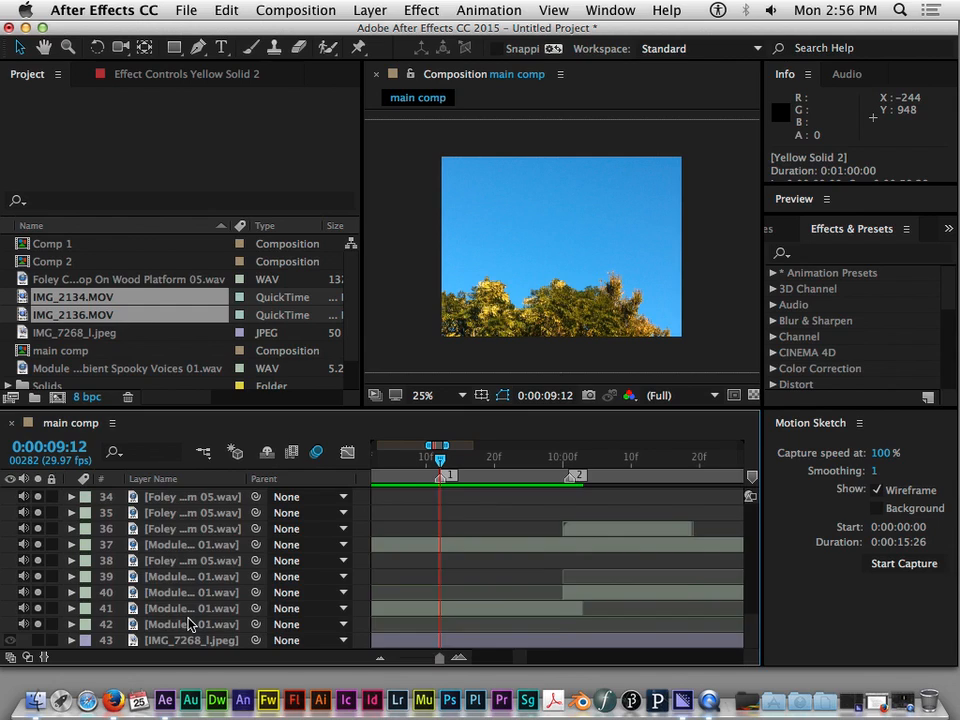
{"action": "scroll", "coordinate": [188, 622], "scroll_direction": "up", "scroll_amount": 5}
{"action": "scroll", "coordinate": [188, 622], "scroll_direction": "down", "scroll_amount": 2}
{"action": "scroll", "coordinate": [187, 620], "scroll_direction": "up", "scroll_amount": 2}
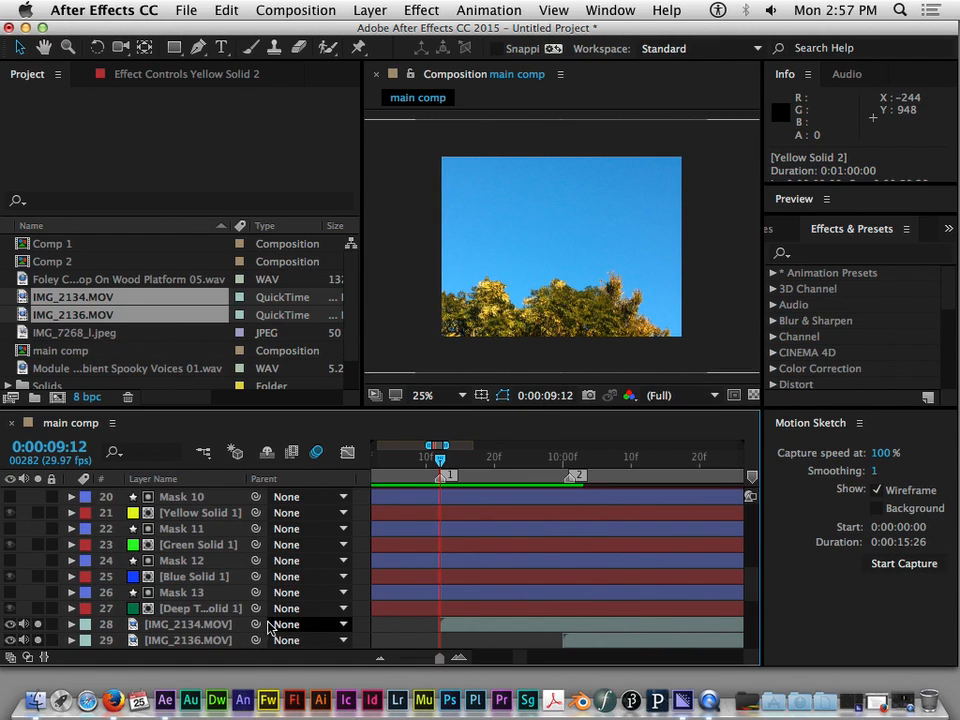
{"action": "scroll", "coordinate": [275, 620], "scroll_direction": "down", "scroll_amount": 1}
{"action": "left_click", "coordinate": [531, 612]}
{"action": "left_click_drag", "start_coordinate": [439, 450], "coordinate": [467, 462]}
{"action": "scroll", "coordinate": [198, 560], "scroll_direction": "up", "scroll_amount": 16}
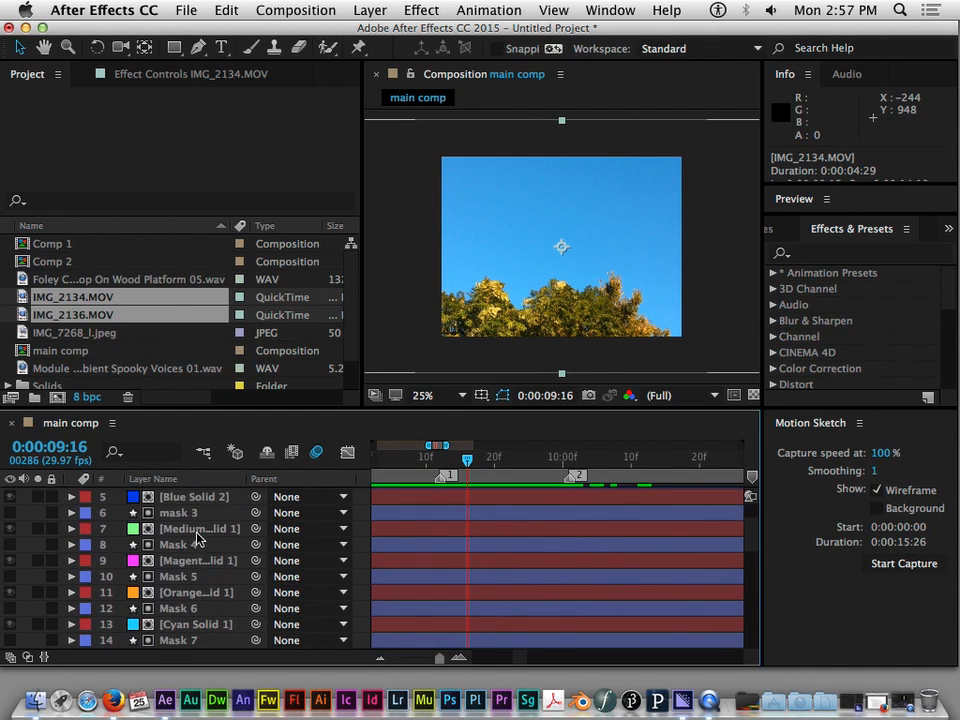
{"action": "left_click", "coordinate": [195, 513]}
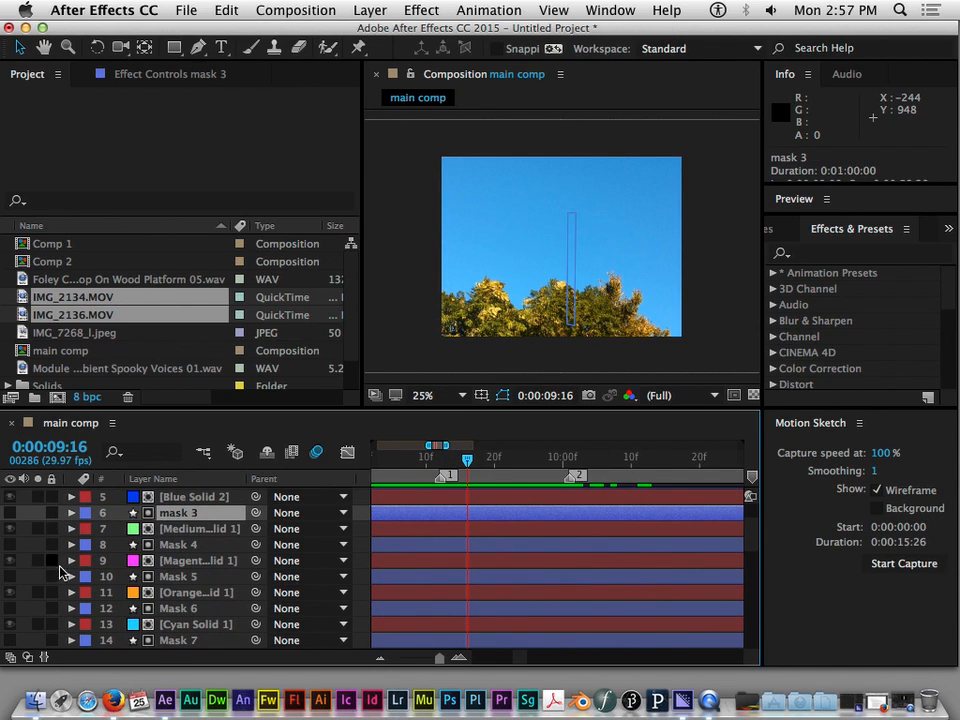
{"action": "scroll", "coordinate": [56, 562], "scroll_direction": "down", "scroll_amount": 20}
{"action": "scroll", "coordinate": [70, 560], "scroll_direction": "up", "scroll_amount": 8}
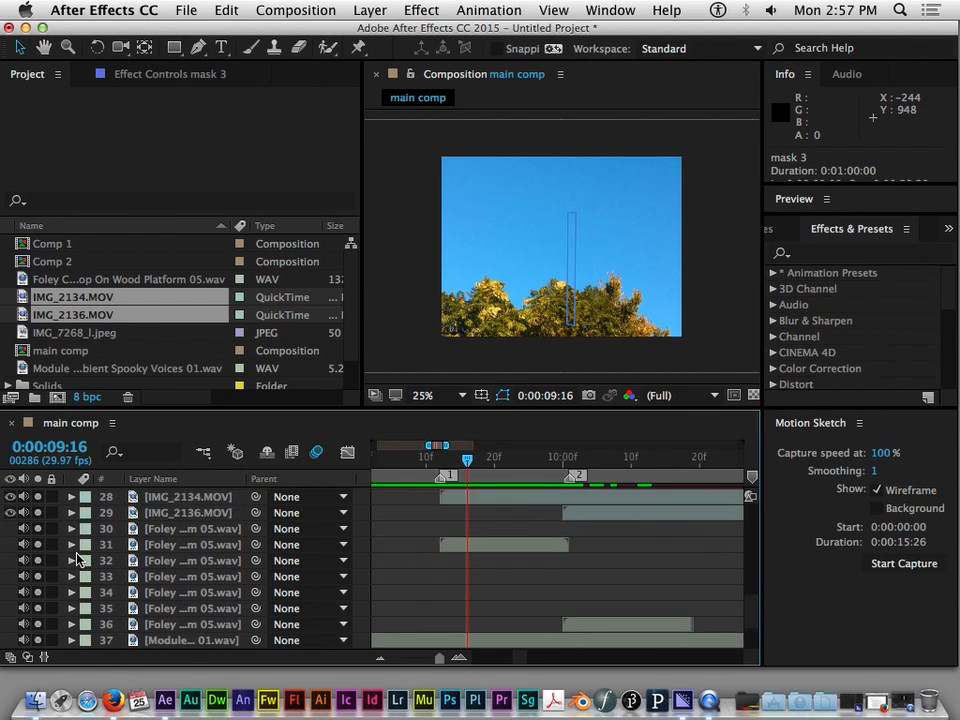
{"action": "left_click_drag", "start_coordinate": [38, 545], "coordinate": [38, 638]}
{"action": "scroll", "coordinate": [39, 632], "scroll_direction": "down", "scroll_amount": 5}
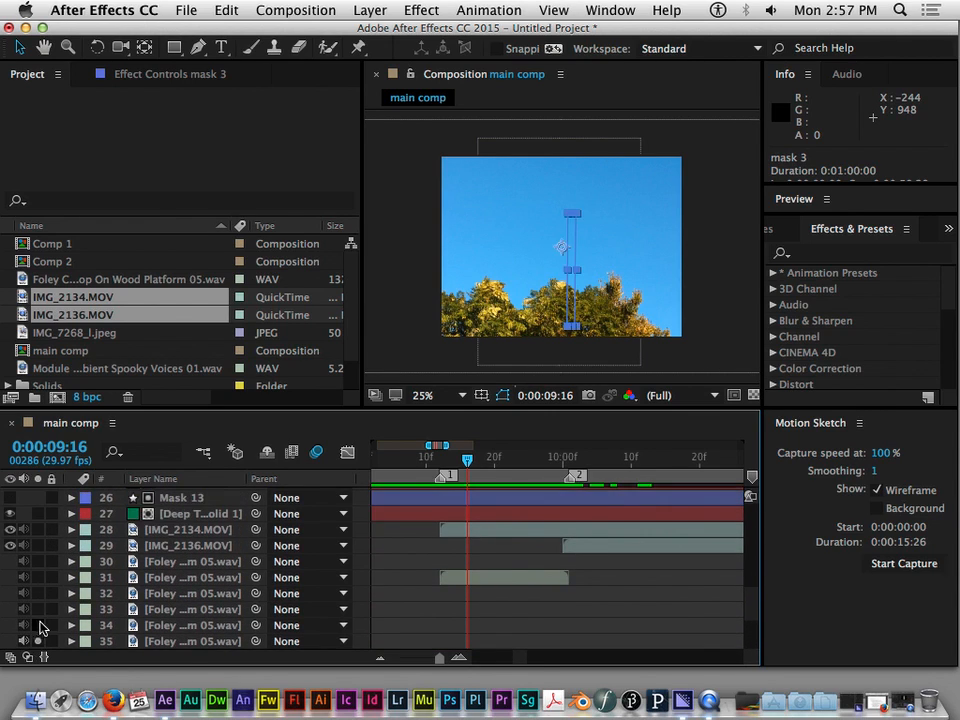
{"action": "left_click_drag", "start_coordinate": [39, 578], "coordinate": [42, 640]}
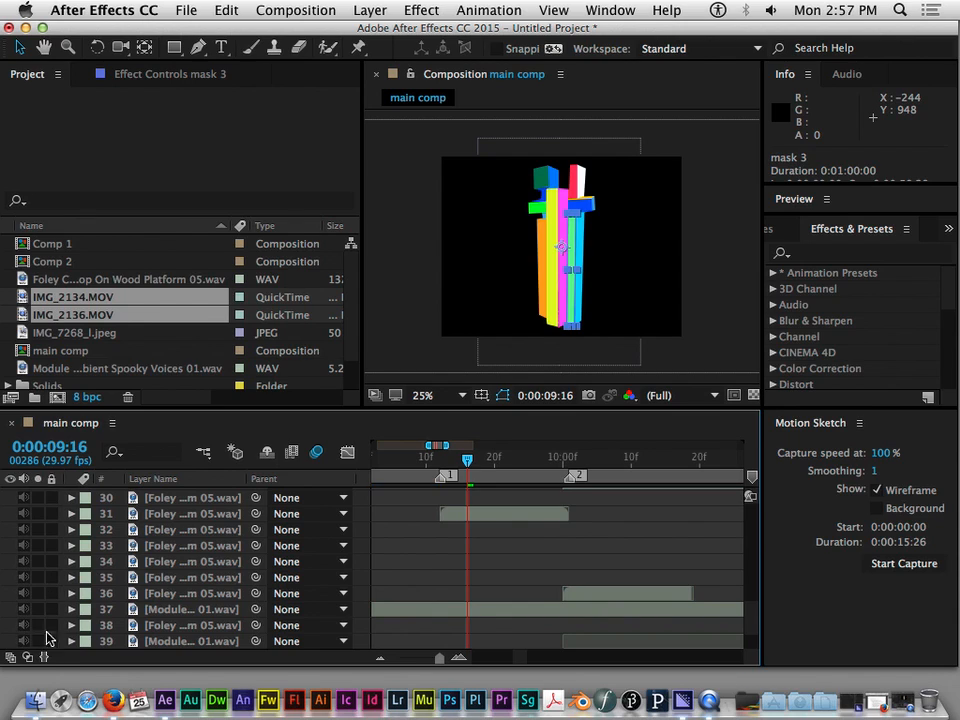
Move the IMG_2134.MOV layer up the stack to directly beneath mask 1, above Yellow Solid 2
{"action": "scroll", "coordinate": [46, 640], "scroll_direction": "down", "scroll_amount": 4}
{"action": "scroll", "coordinate": [418, 502], "scroll_direction": "up", "scroll_amount": 15}
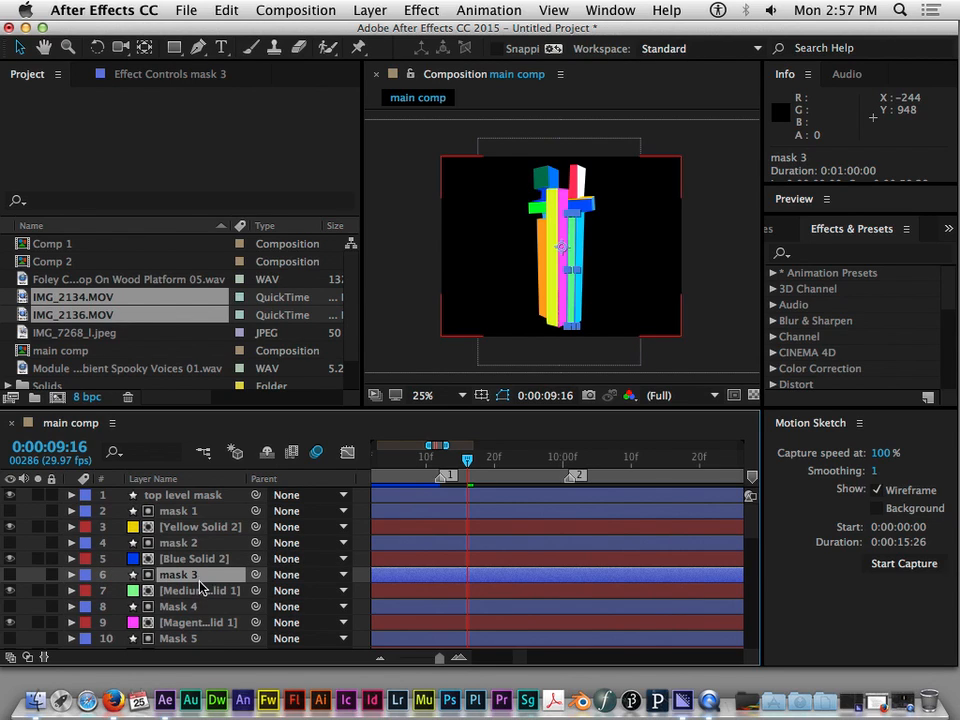
{"action": "scroll", "coordinate": [198, 575], "scroll_direction": "down", "scroll_amount": 15}
{"action": "scroll", "coordinate": [198, 576], "scroll_direction": "up", "scroll_amount": 8}
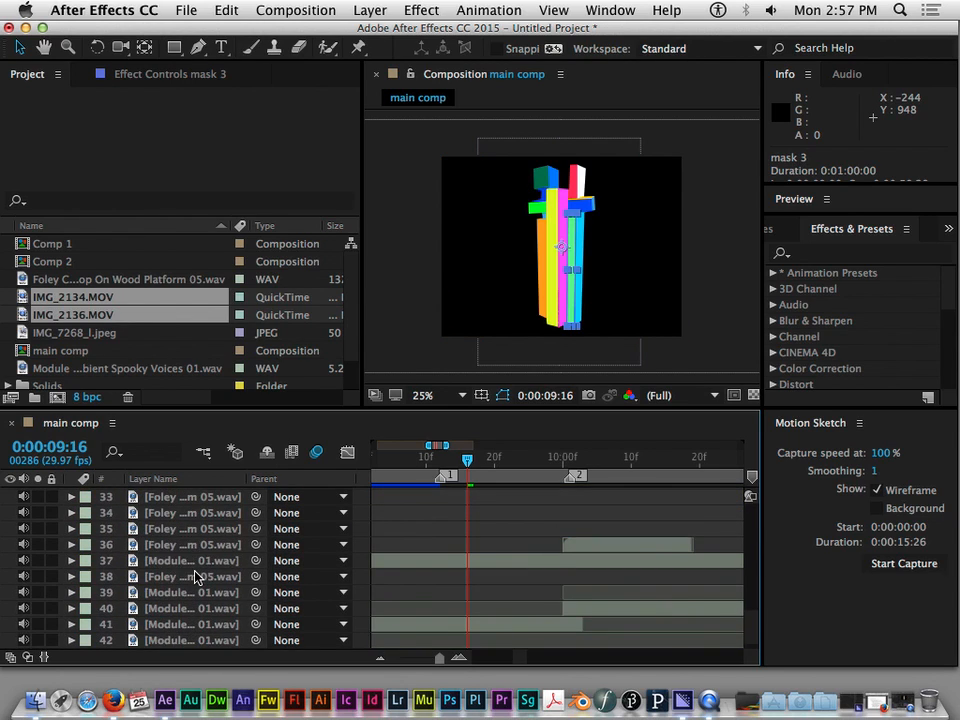
{"action": "scroll", "coordinate": [198, 576], "scroll_direction": "down", "scroll_amount": 6}
{"action": "scroll", "coordinate": [198, 576], "scroll_direction": "up", "scroll_amount": 1}
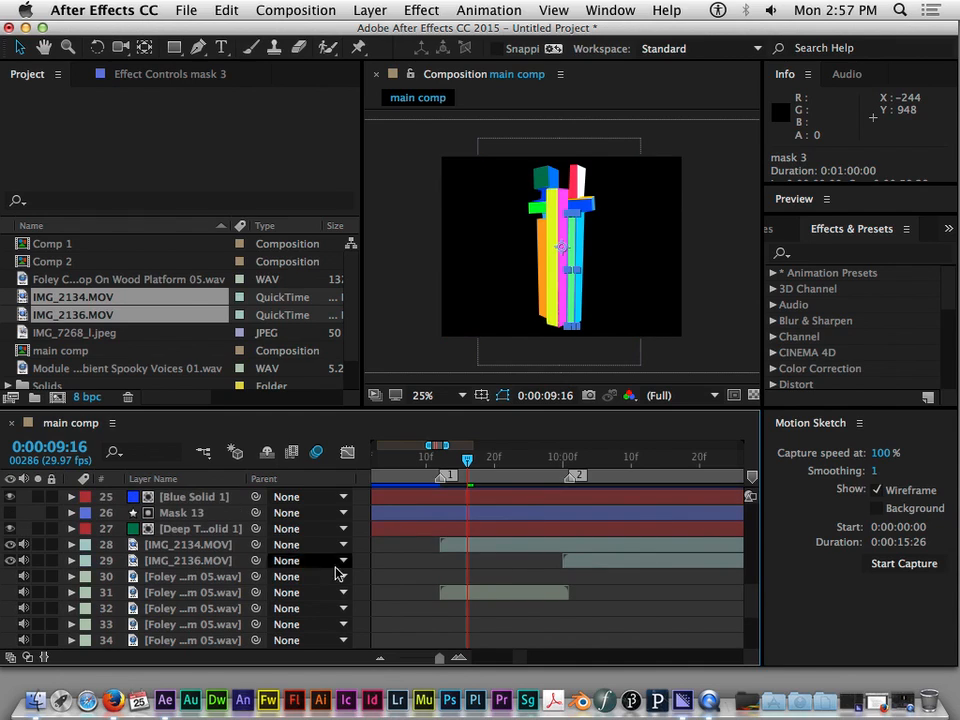
{"action": "left_click", "coordinate": [186, 546]}
{"action": "left_click_drag", "start_coordinate": [178, 551], "coordinate": [178, 524]}
{"action": "left_click", "coordinate": [168, 513]}
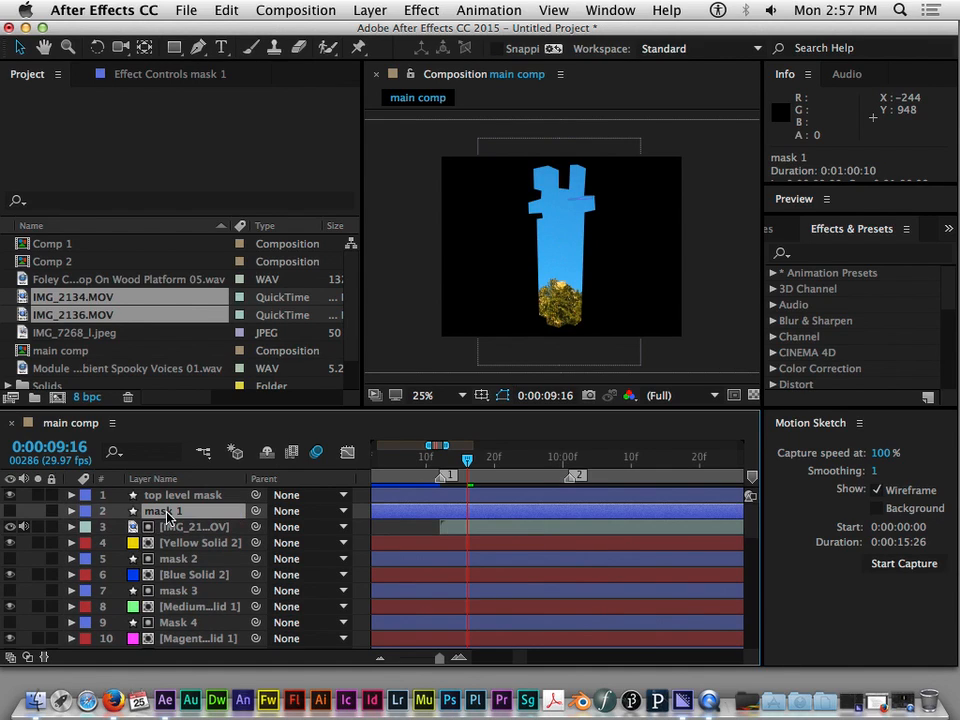
{"action": "left_click", "coordinate": [168, 526]}
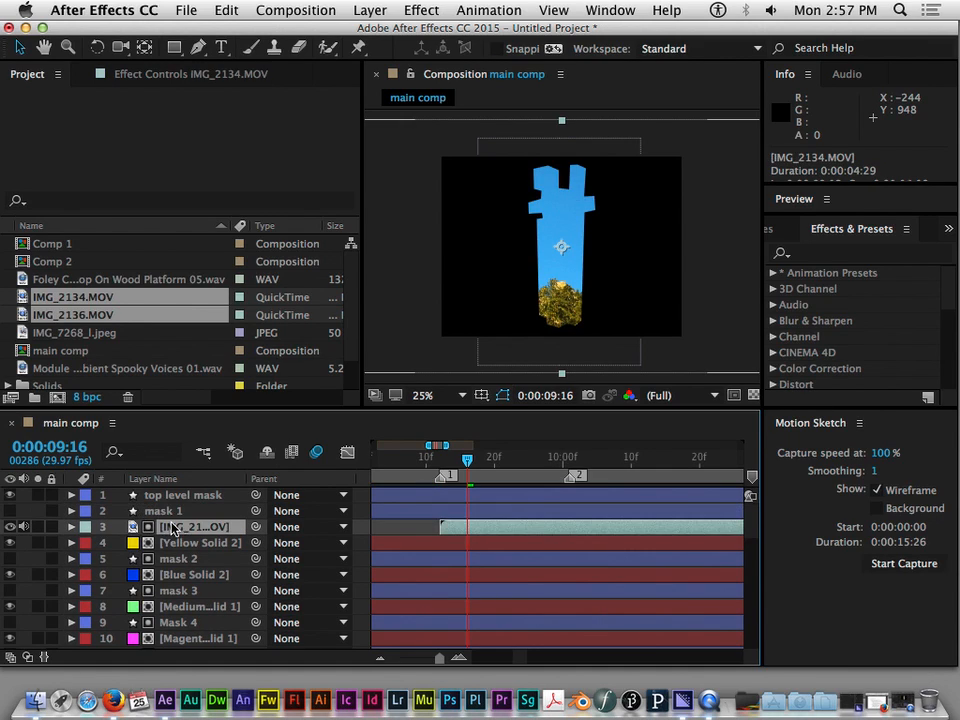
{"action": "left_click", "coordinate": [165, 511]}
{"action": "left_click", "coordinate": [172, 528]}
Place the IMG_2134.MOV layer directly beneath mask 3 and hide the Medium Green Solid 1 layer below it
{"action": "left_click_drag", "start_coordinate": [172, 528], "coordinate": [172, 575]}
{"action": "left_click", "coordinate": [172, 545]}
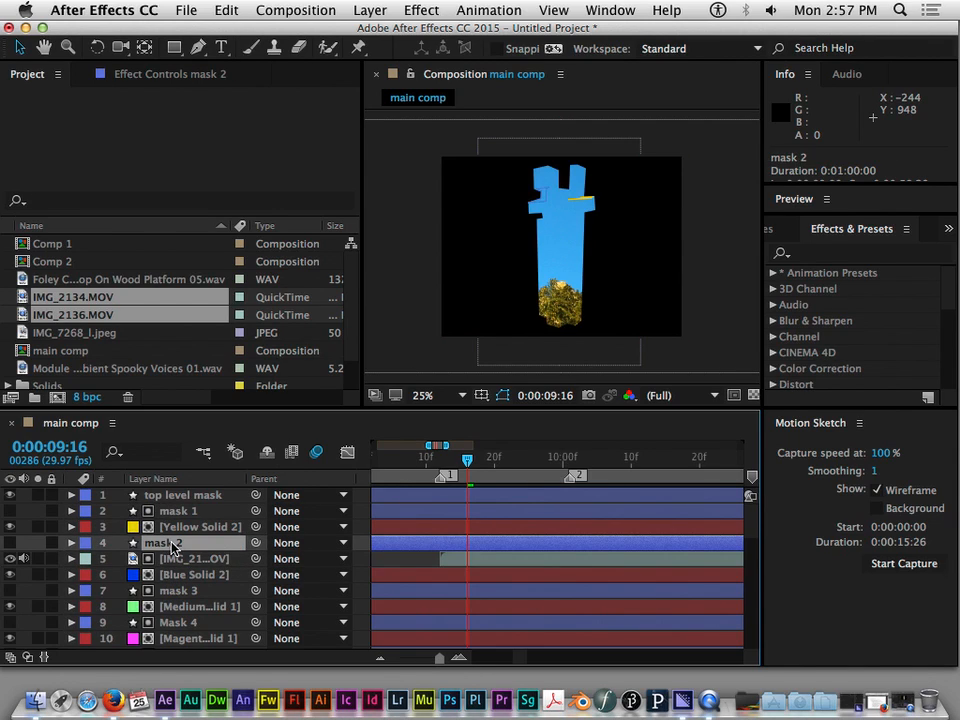
{"action": "left_click", "coordinate": [176, 592]}
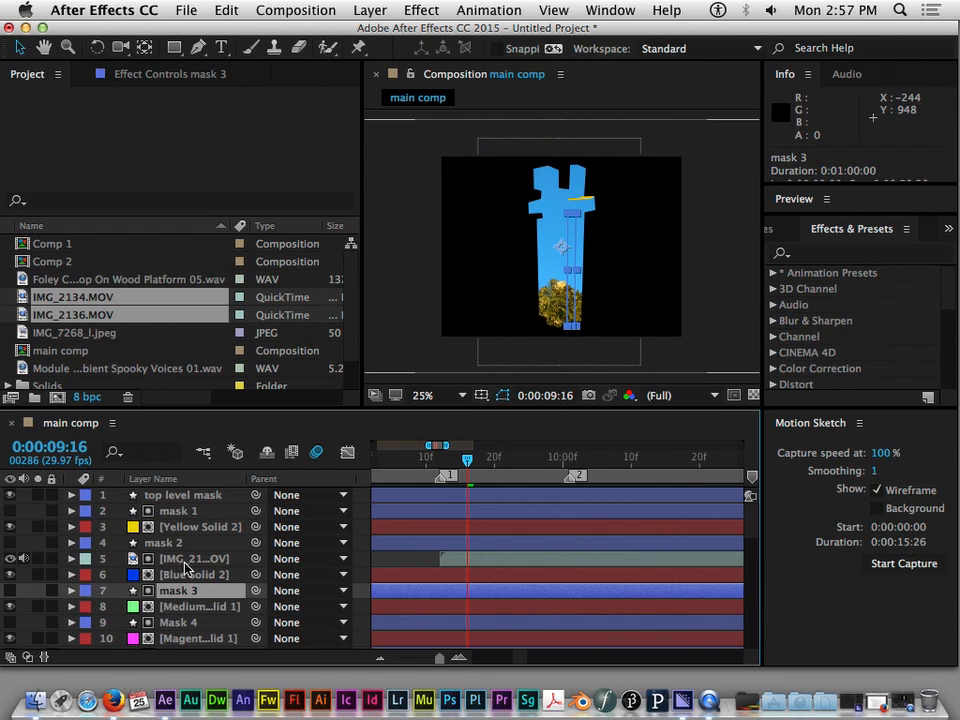
{"action": "left_click_drag", "start_coordinate": [190, 558], "coordinate": [178, 606]}
{"action": "left_click", "coordinate": [162, 574]}
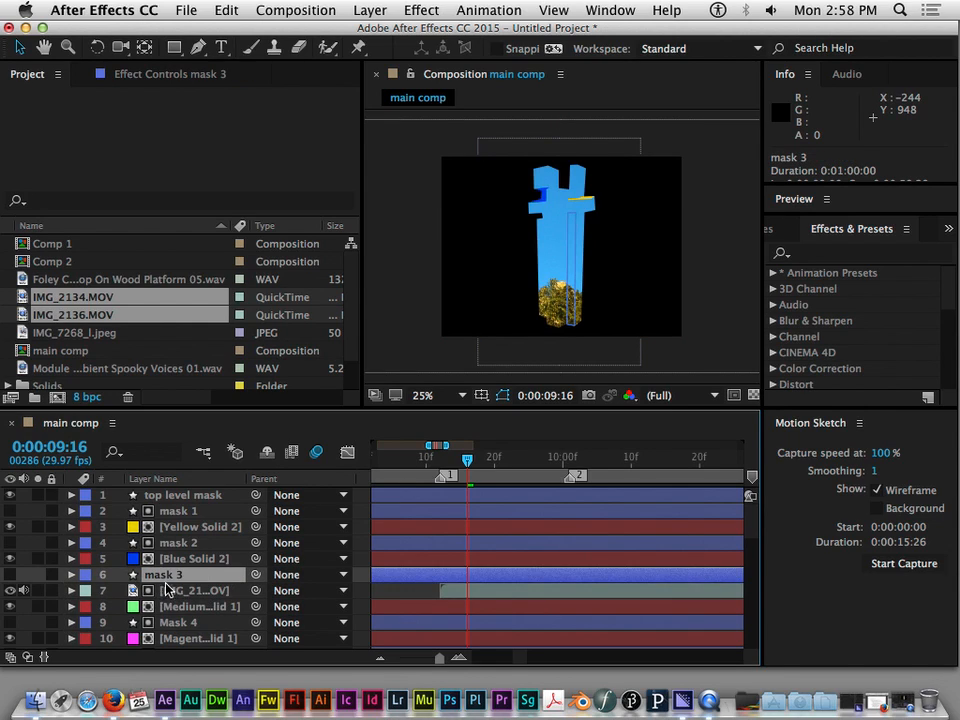
{"action": "left_click", "coordinate": [170, 606]}
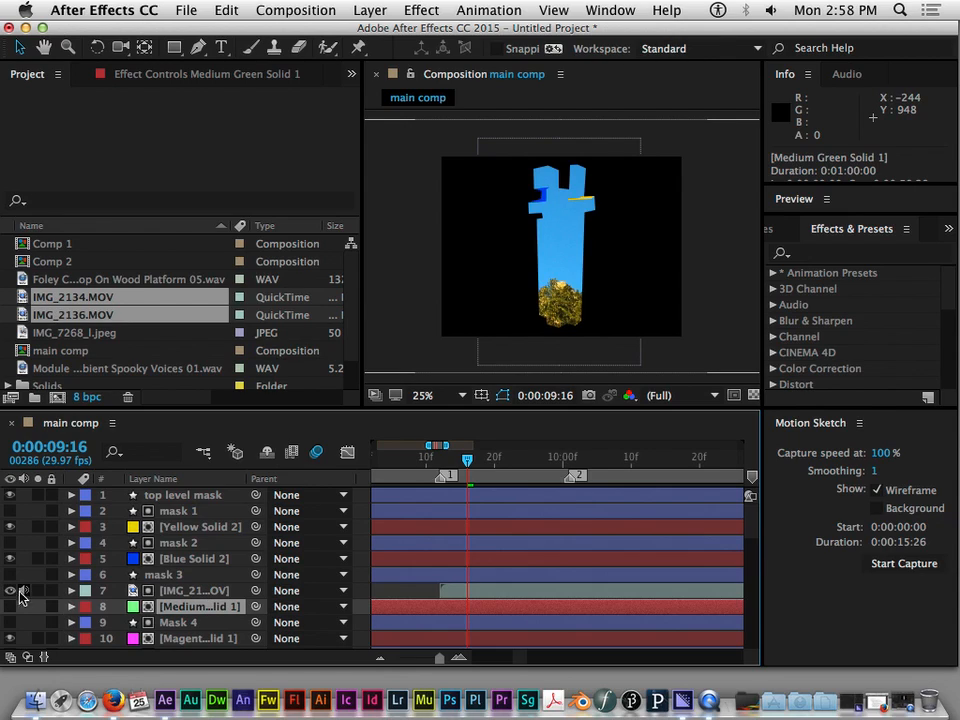
Show the layer transfer modes and set the IMG_2134.MOV layer's track matte to Alpha Matte "mask 3"
{"action": "left_click", "coordinate": [186, 592]}
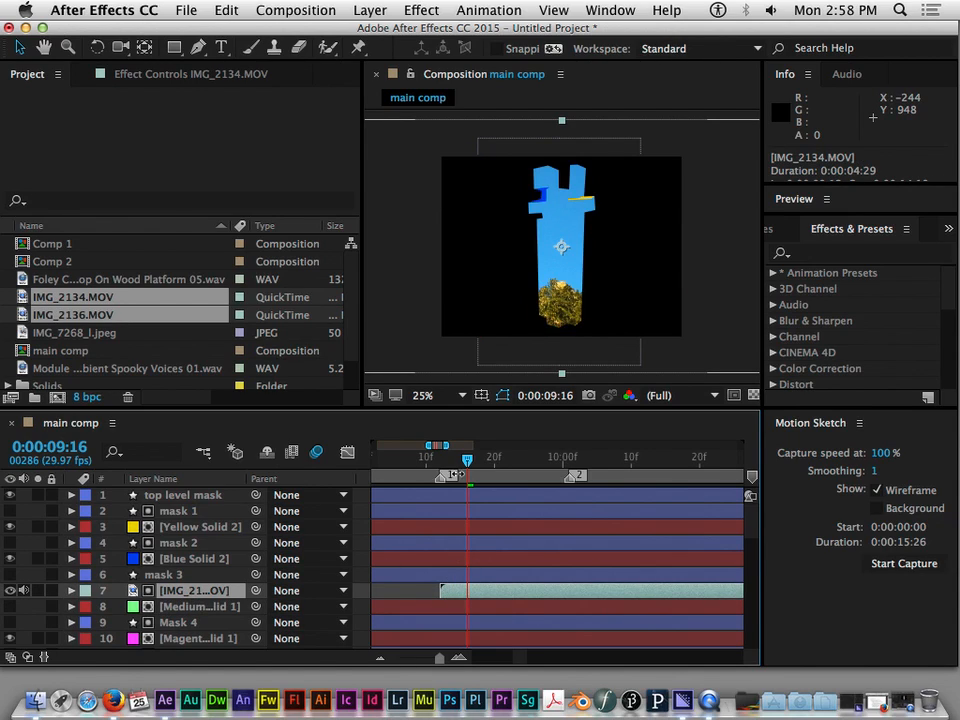
{"action": "left_click", "coordinate": [168, 576]}
{"action": "left_click", "coordinate": [178, 590]}
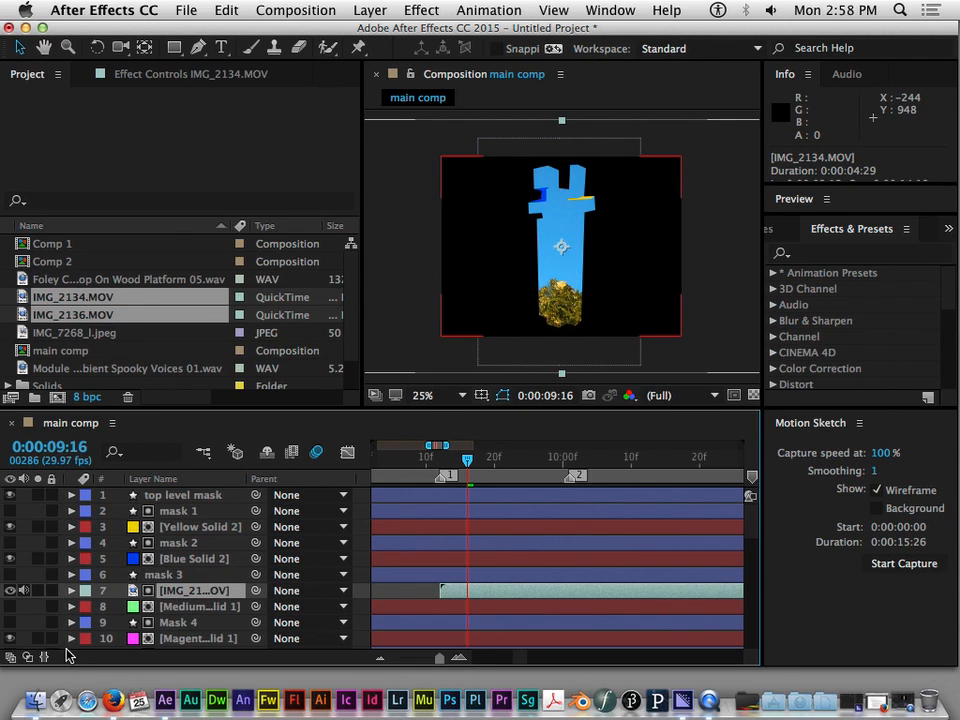
{"action": "left_click", "coordinate": [27, 657]}
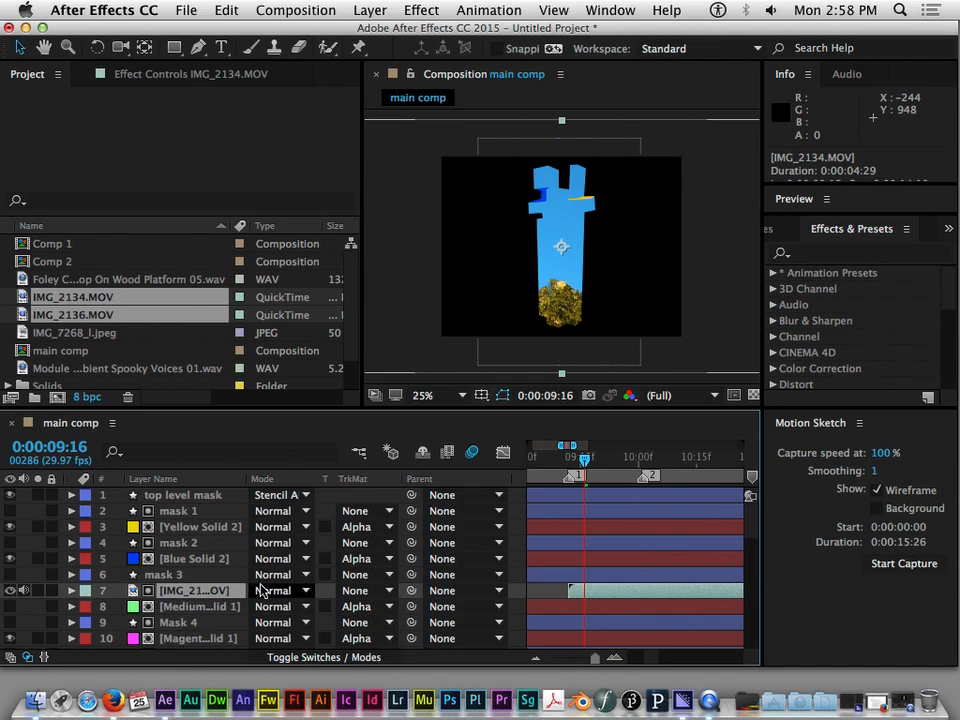
{"action": "left_click", "coordinate": [389, 598]}
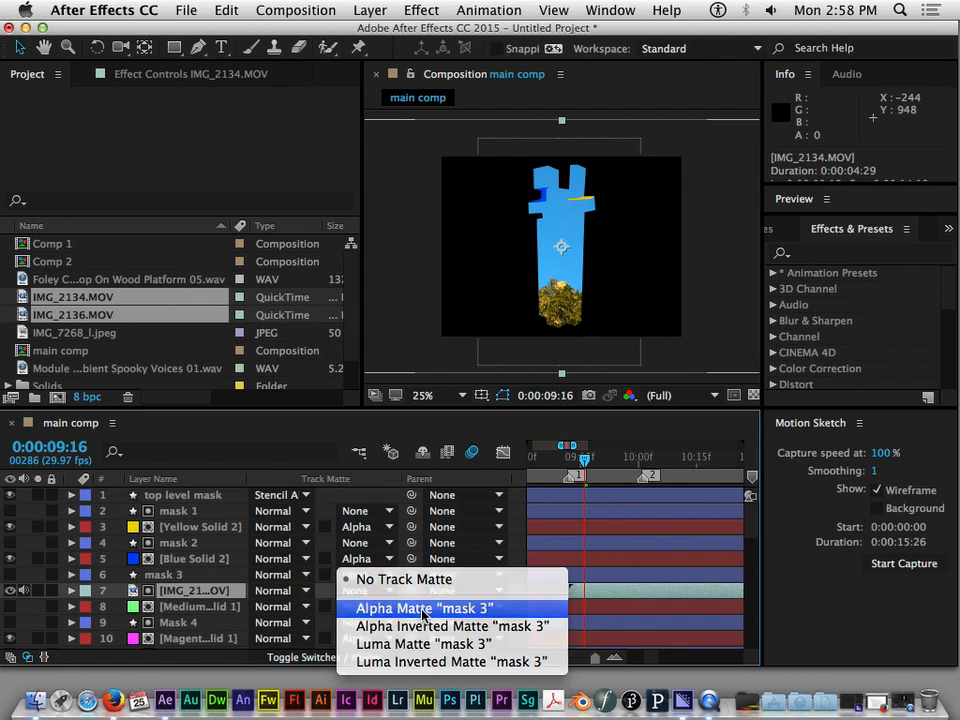
{"action": "left_click", "coordinate": [398, 609]}
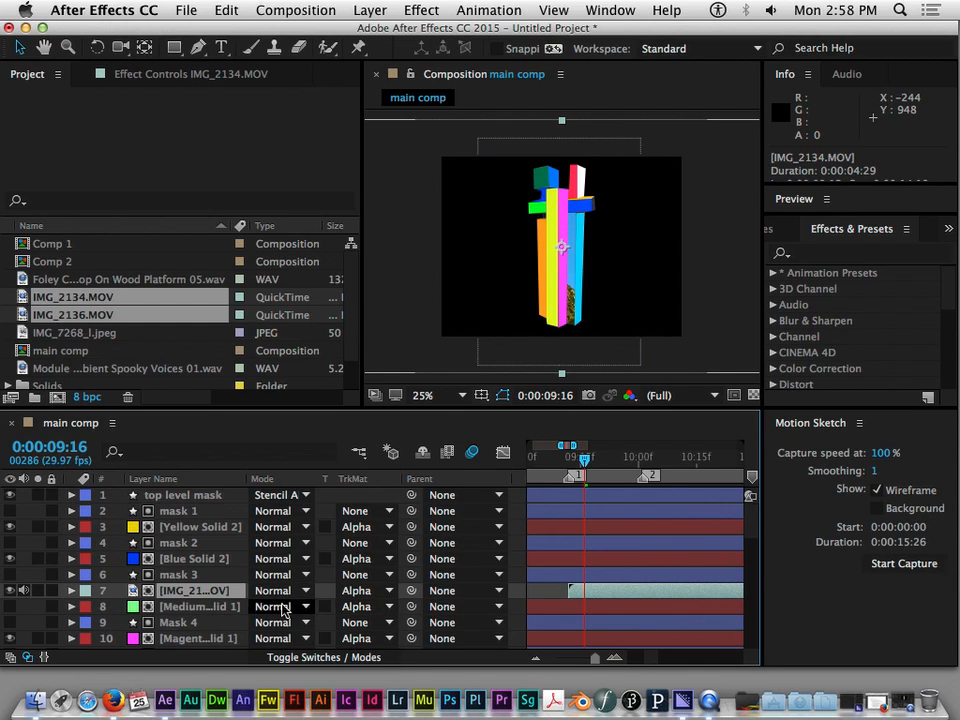
Set the Medium Green Solid 1 layer to No Track Matte and scrub the current time to 0:00:09:14
{"action": "left_click", "coordinate": [199, 607]}
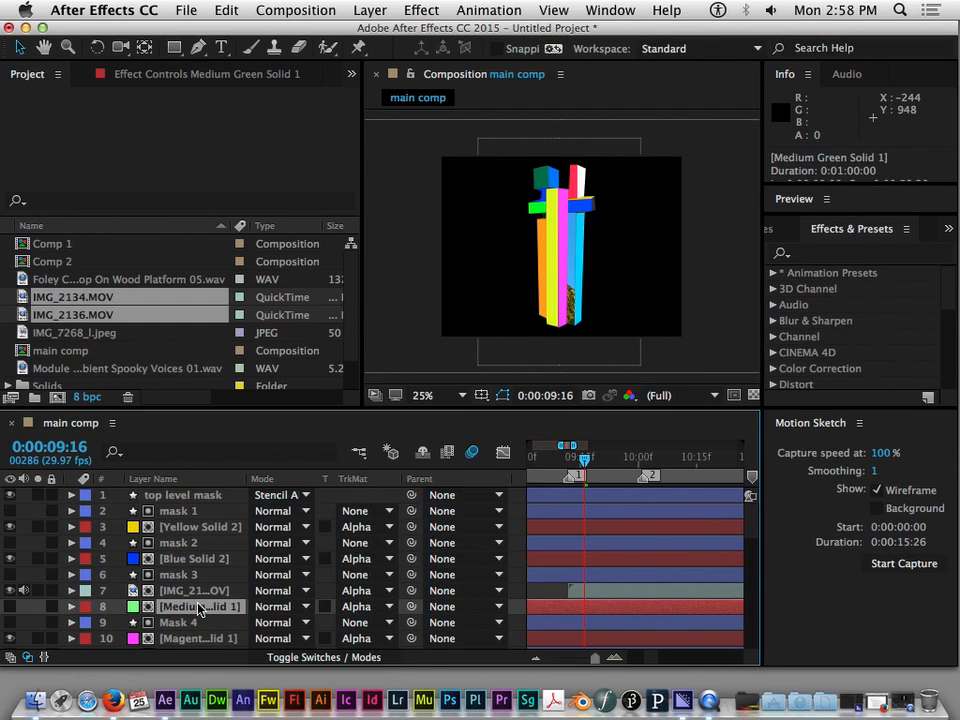
{"action": "left_click", "coordinate": [385, 607]}
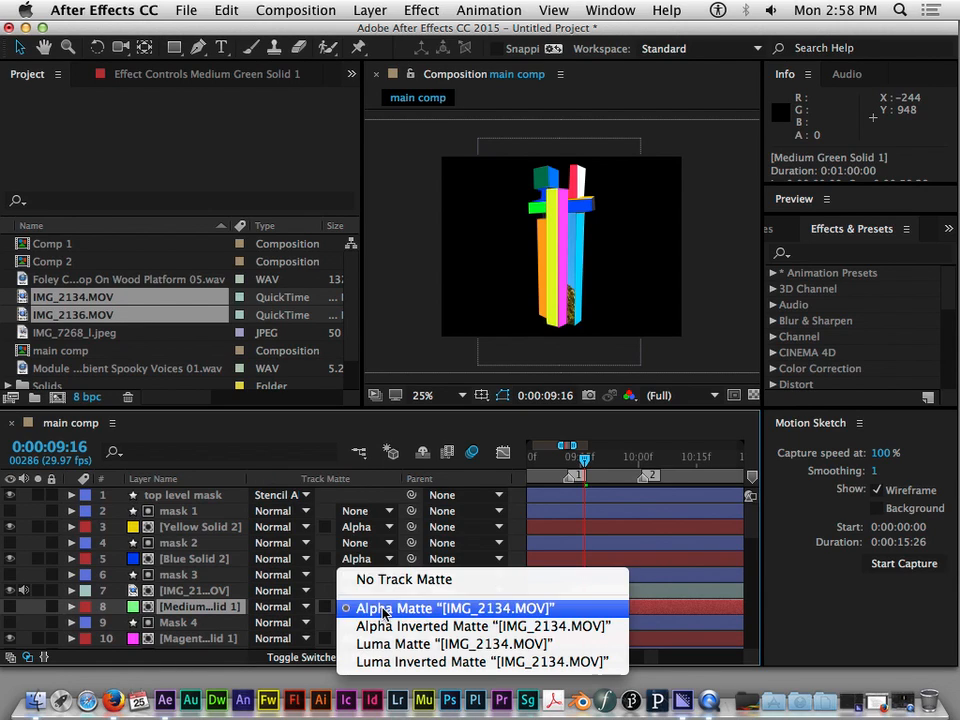
{"action": "left_click", "coordinate": [380, 580]}
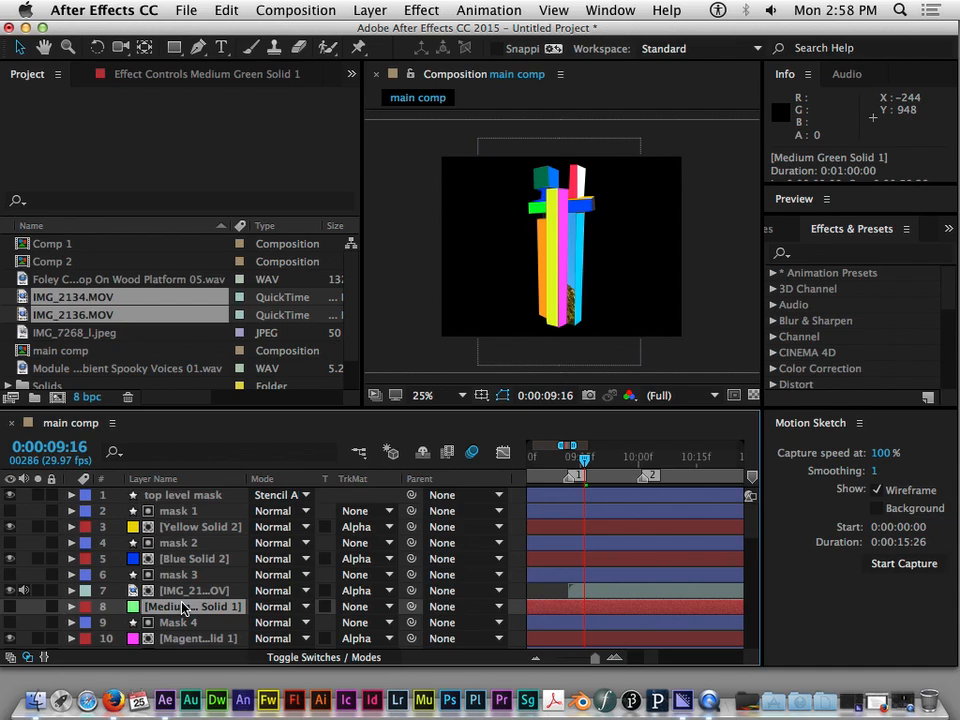
{"action": "scroll", "coordinate": [638, 317], "scroll_direction": "up", "scroll_amount": 4}
{"action": "scroll", "coordinate": [638, 317], "scroll_direction": "down", "scroll_amount": 2}
{"action": "left_click_drag", "start_coordinate": [584, 457], "coordinate": [574, 495]}
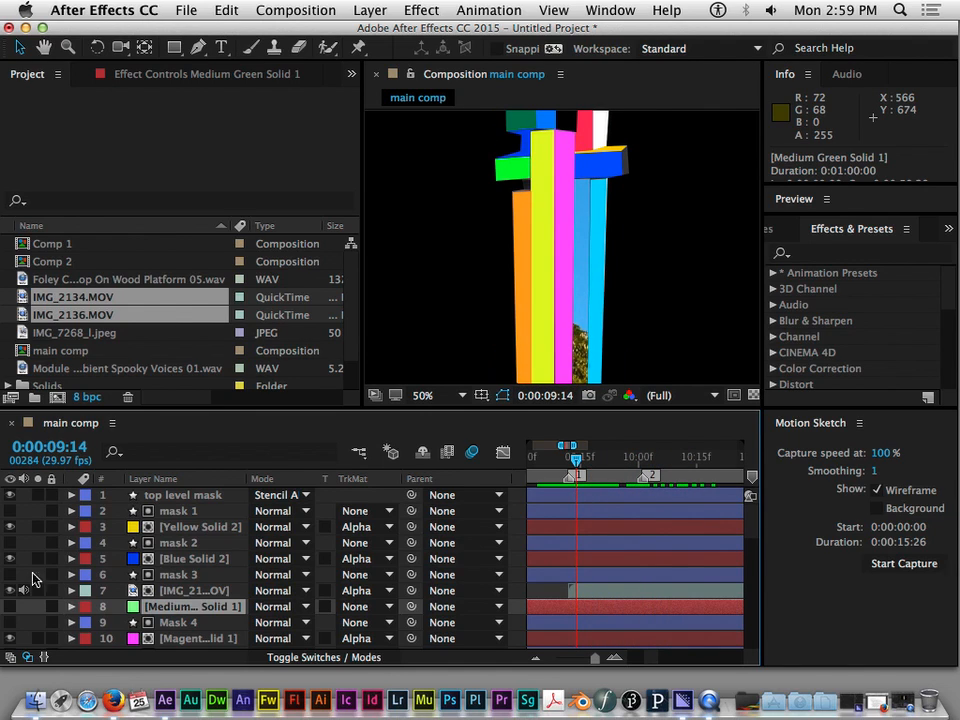
Place the IMG_2136.MOV layer directly beneath Mask 10 and hide the Yellow Solid 1 layer below it
{"action": "scroll", "coordinate": [222, 592], "scroll_direction": "down", "scroll_amount": 9}
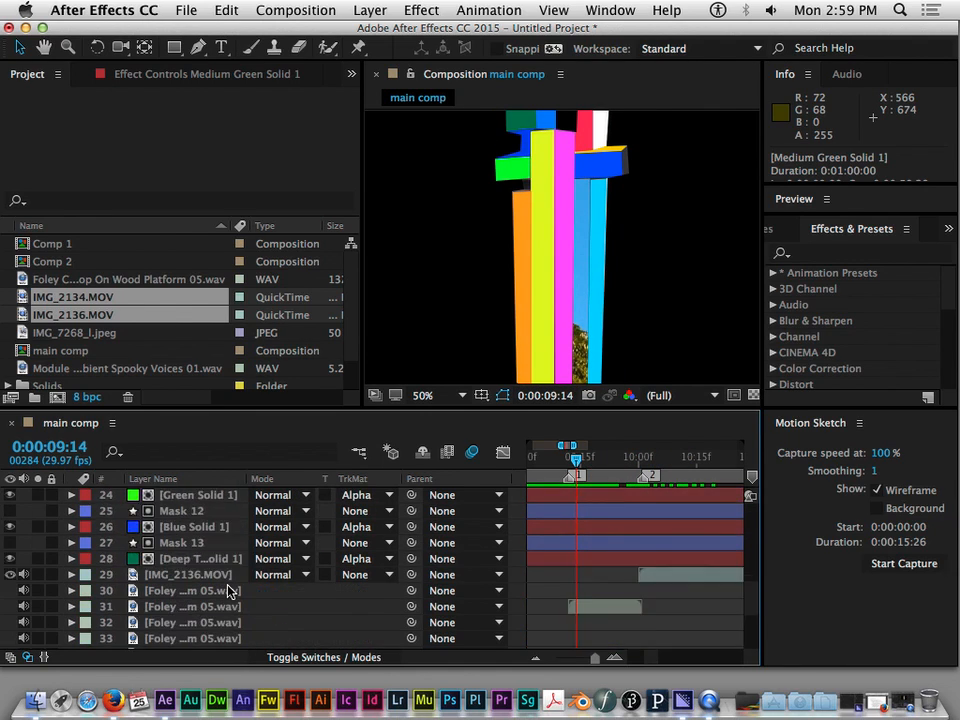
{"action": "left_click_drag", "start_coordinate": [200, 527], "coordinate": [172, 565]}
{"action": "left_click", "coordinate": [182, 560]}
{"action": "left_click", "coordinate": [172, 562]}
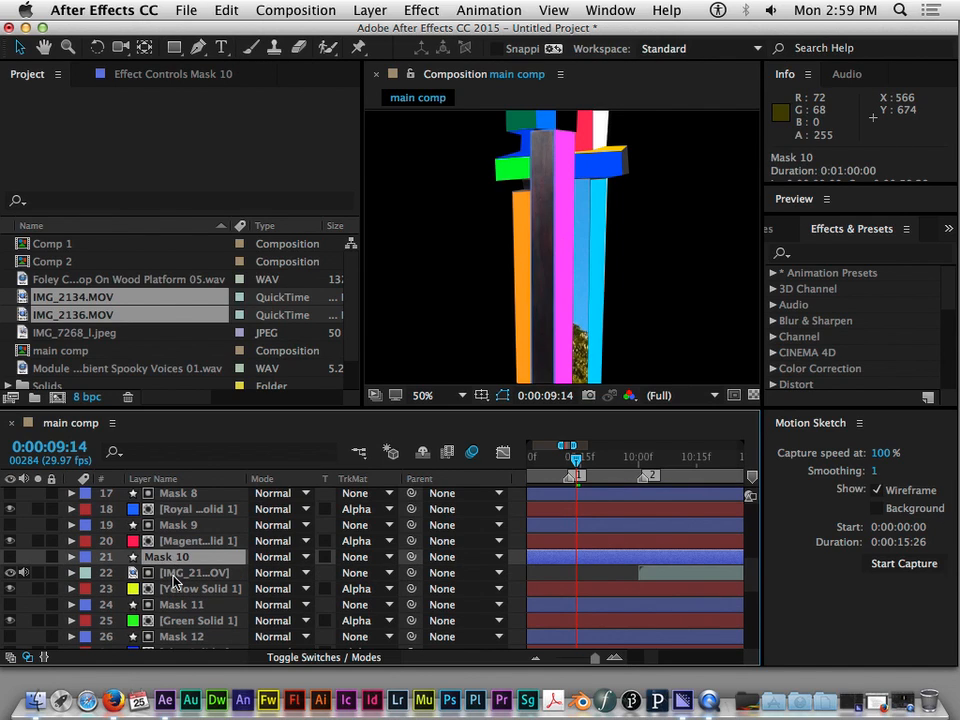
{"action": "left_click", "coordinate": [174, 579]}
{"action": "left_click", "coordinate": [160, 588]}
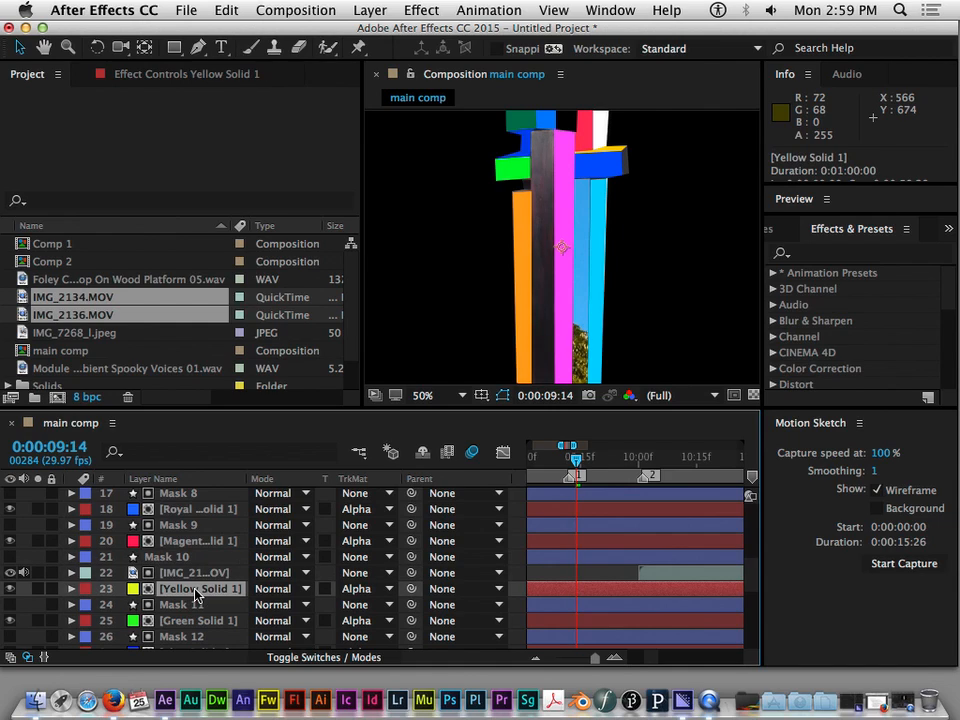
Set IMG_2136.MOV to use Mask 10 as its alpha matte and set Yellow Solid 1 to No Track Matte
{"action": "left_click", "coordinate": [195, 574]}
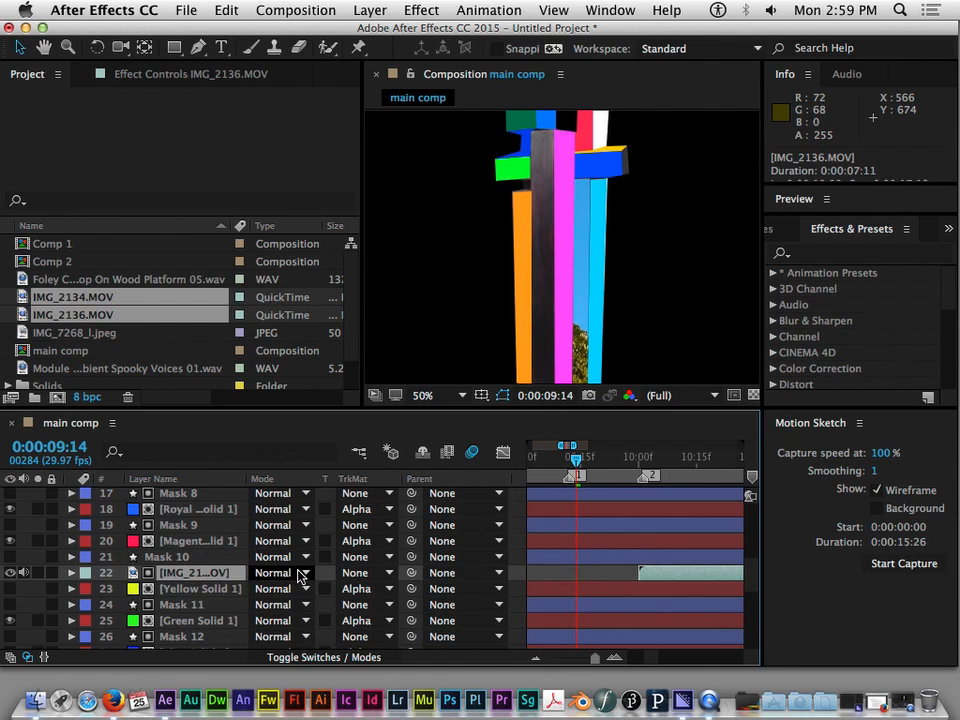
{"action": "left_click", "coordinate": [385, 573]}
{"action": "left_click", "coordinate": [393, 608]}
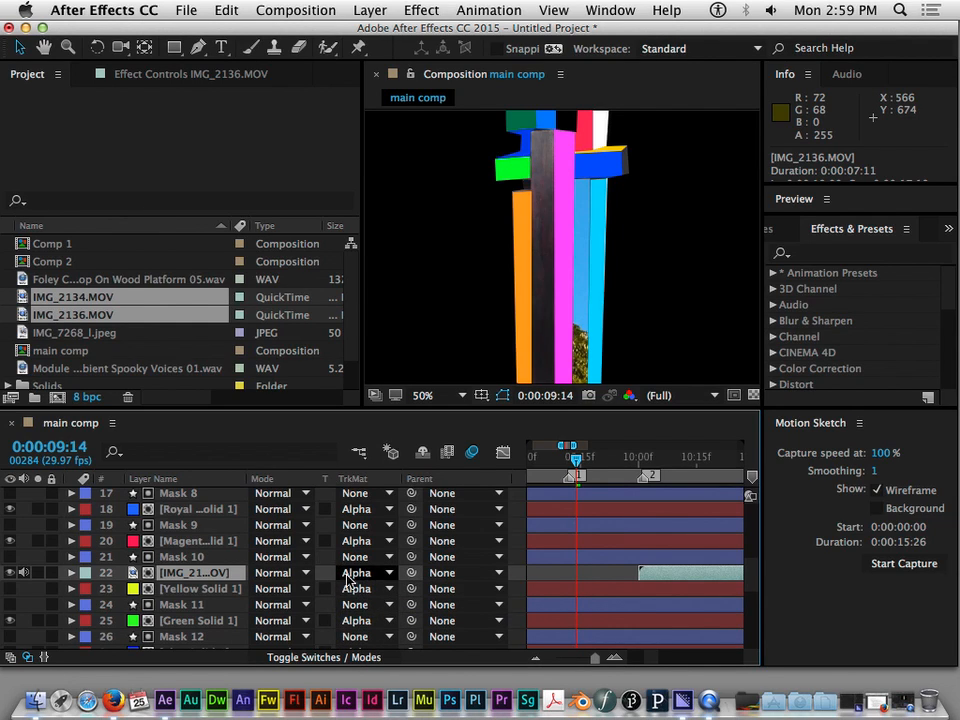
{"action": "left_click", "coordinate": [193, 560]}
{"action": "left_click", "coordinate": [195, 572]}
{"action": "left_click", "coordinate": [386, 590]}
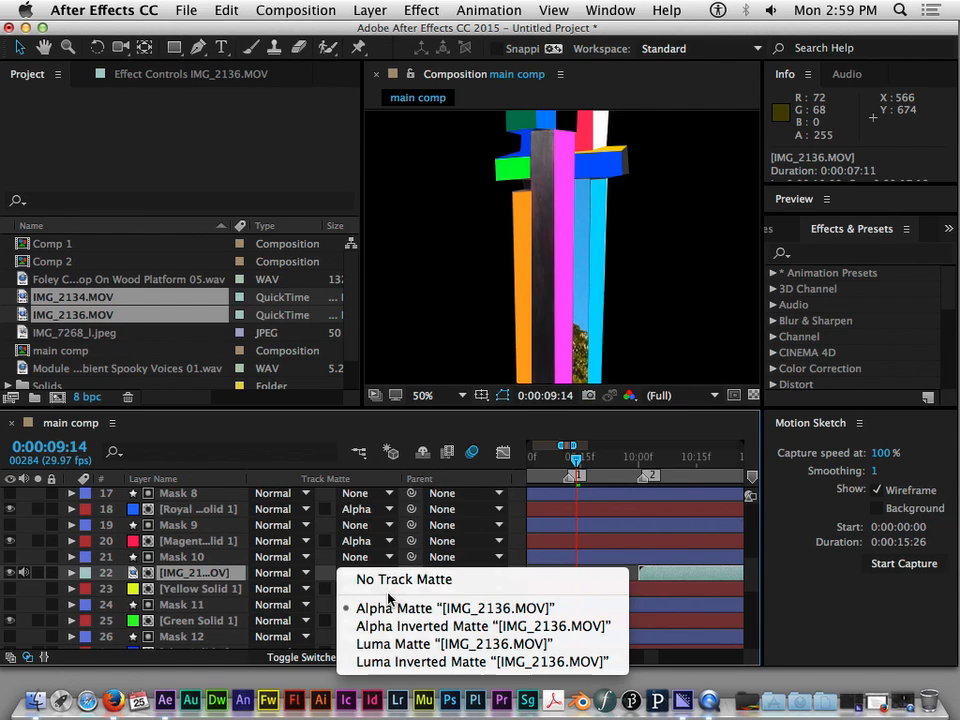
{"action": "left_click", "coordinate": [395, 579]}
Scrub back to 0:00:02:01 and hide the IMG_7268_l.jpeg background layer
{"action": "left_click_drag", "start_coordinate": [580, 459], "coordinate": [611, 488]}
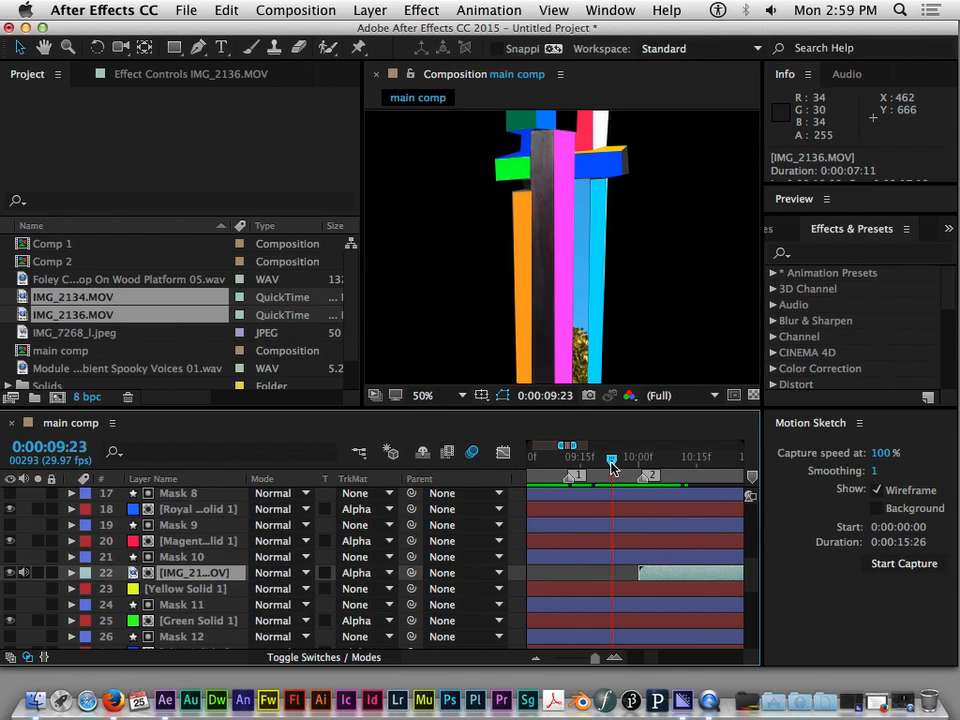
{"action": "left_click_drag", "start_coordinate": [612, 468], "coordinate": [506, 467]}
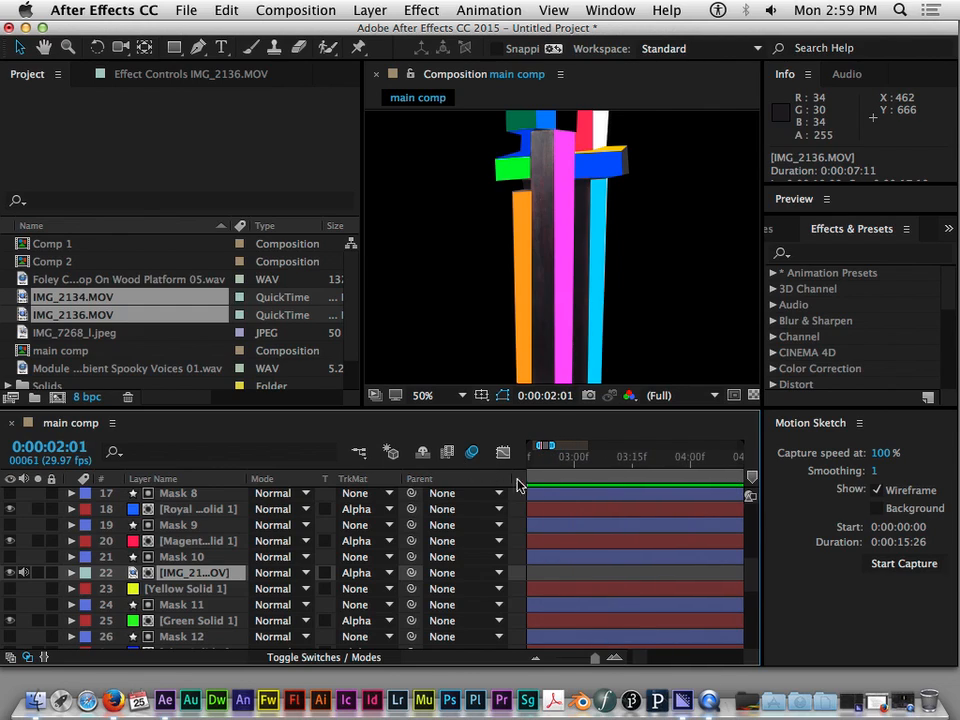
{"action": "scroll", "coordinate": [197, 540], "scroll_direction": "down", "scroll_amount": 5}
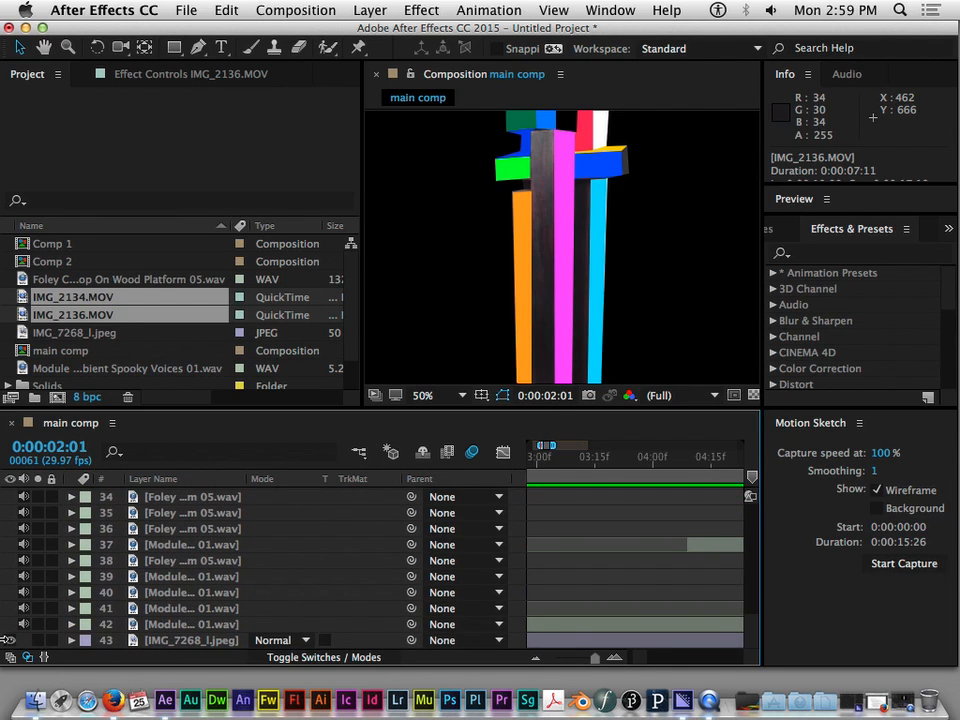
{"action": "left_click", "coordinate": [9, 640]}
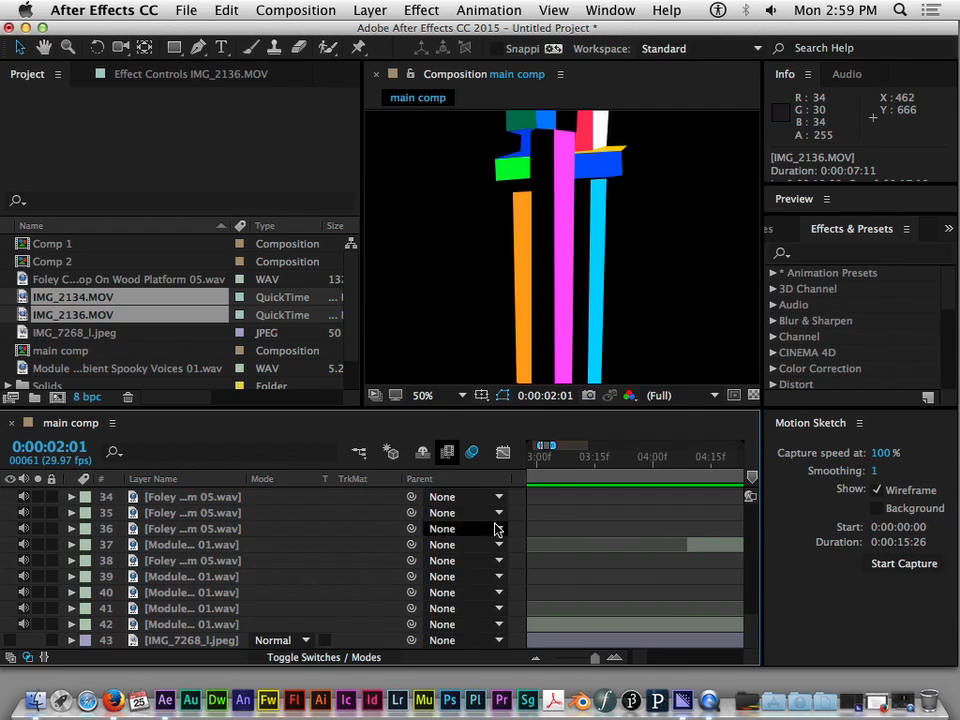
Locate the IMG_2136.MOV clip on the full timeline and scrub to 0:00:14:27 to preview it inside its mask
{"action": "scroll", "coordinate": [473, 496], "scroll_direction": "up", "scroll_amount": 15}
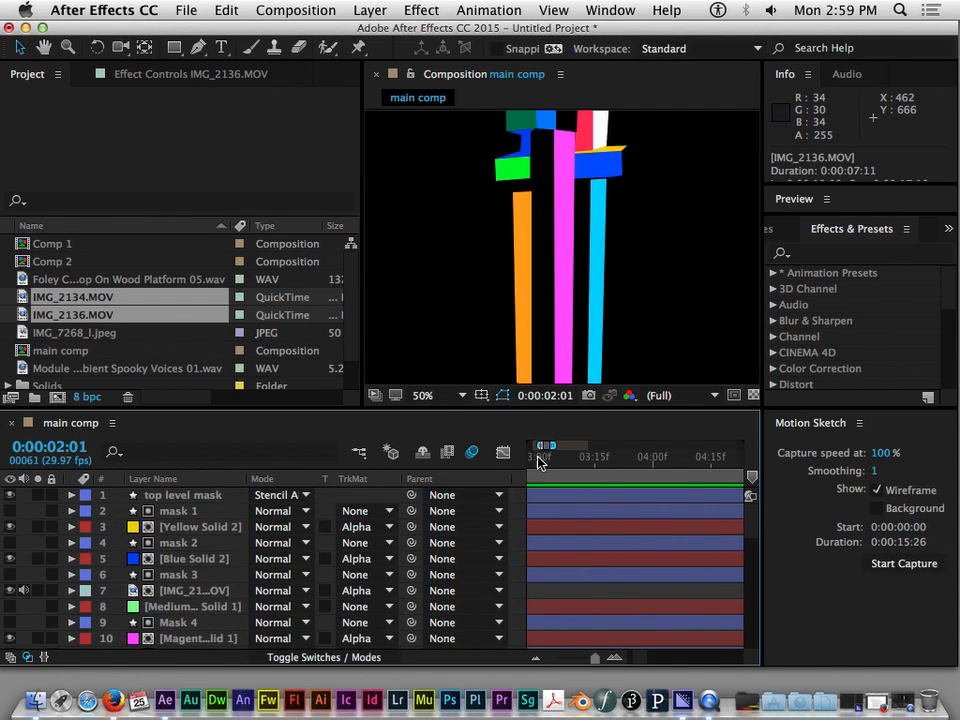
{"action": "left_click_drag", "start_coordinate": [563, 462], "coordinate": [640, 465]}
{"action": "left_click_drag", "start_coordinate": [714, 463], "coordinate": [569, 450]}
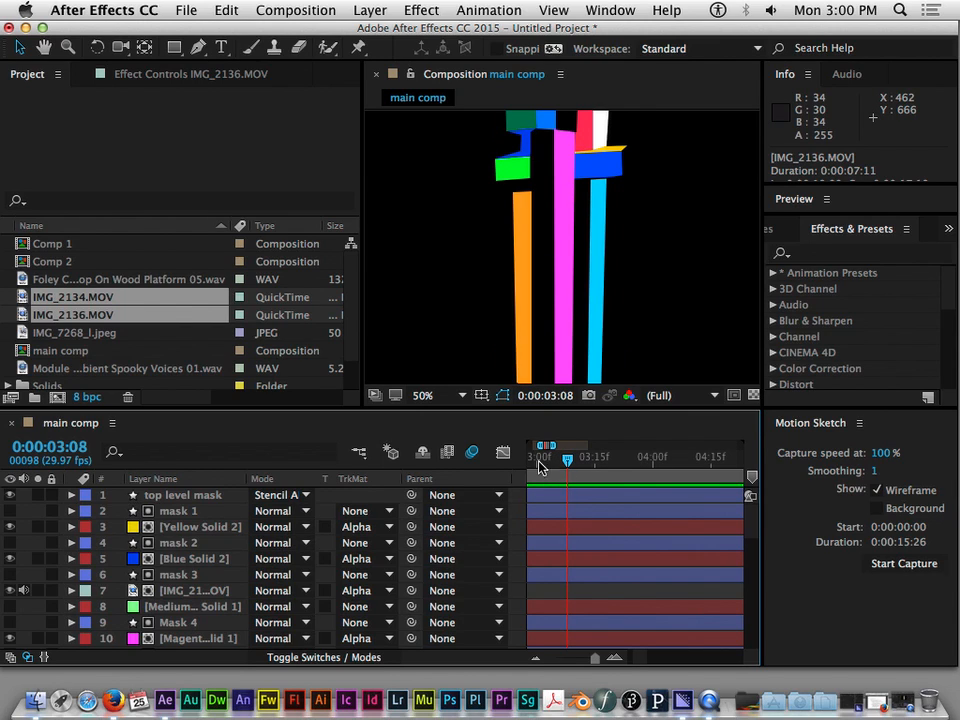
{"action": "scroll", "coordinate": [577, 578], "scroll_direction": "down", "scroll_amount": 10}
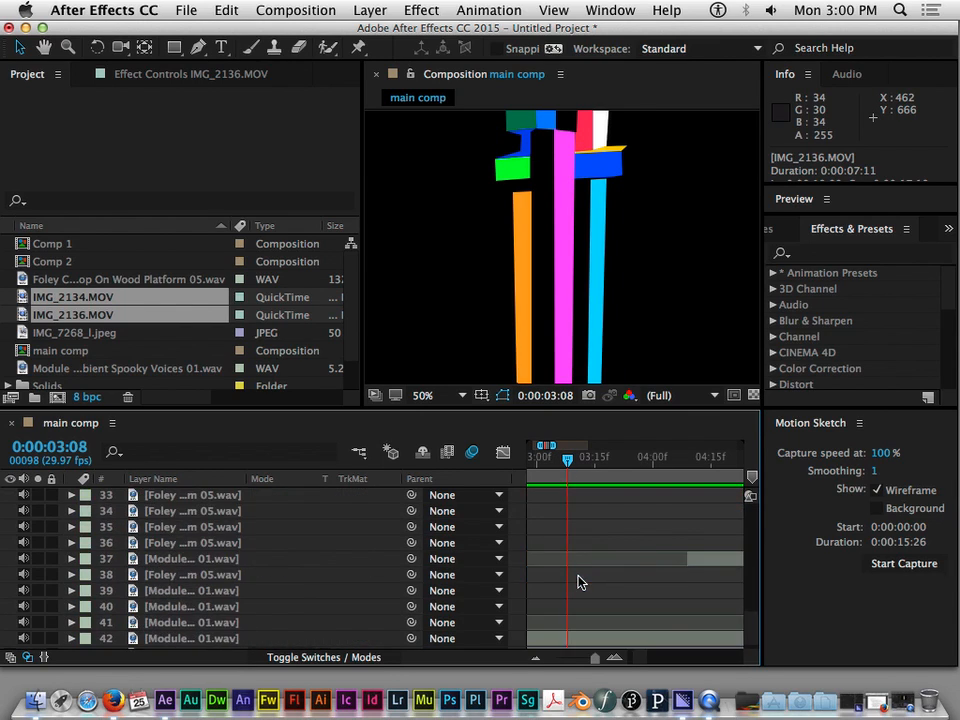
{"action": "scroll", "coordinate": [577, 583], "scroll_direction": "up", "scroll_amount": 2}
{"action": "scroll", "coordinate": [577, 583], "scroll_direction": "up", "scroll_amount": 5}
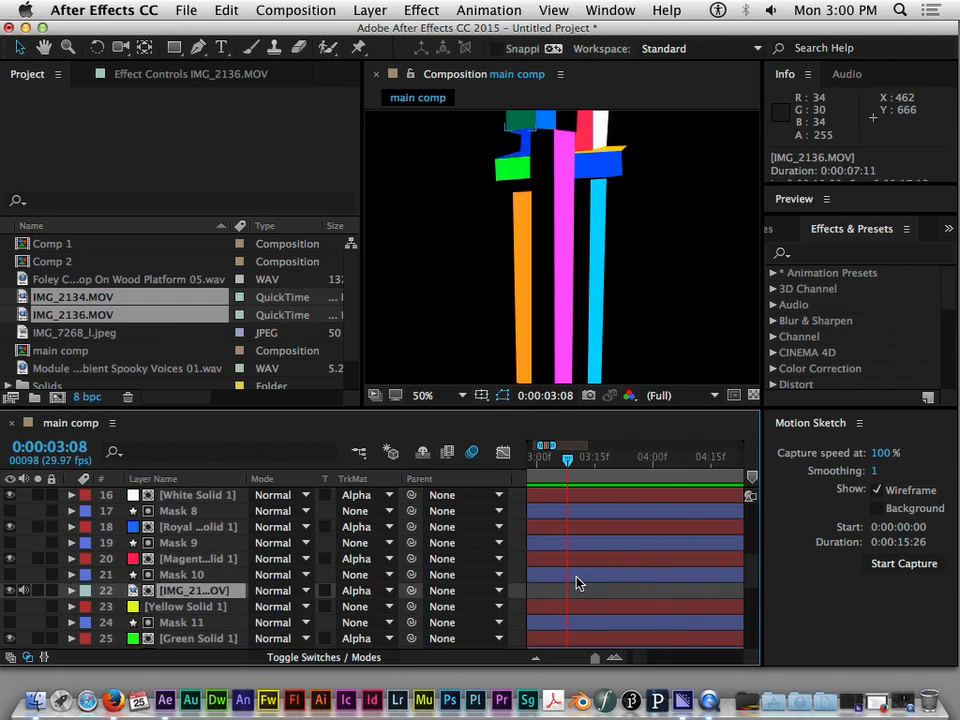
{"action": "scroll", "coordinate": [577, 583], "scroll_direction": "up", "scroll_amount": 1}
{"action": "left_click_drag", "start_coordinate": [596, 658], "coordinate": [555, 656]}
{"action": "scroll", "coordinate": [564, 579], "scroll_direction": "down", "scroll_amount": 5}
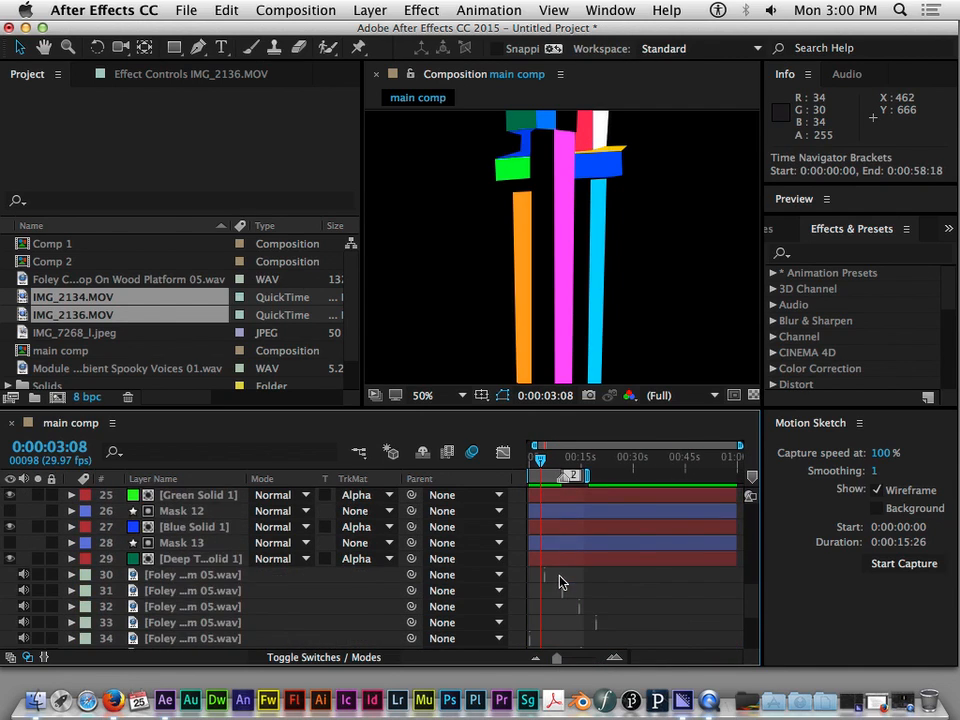
{"action": "scroll", "coordinate": [560, 582], "scroll_direction": "up", "scroll_amount": 2}
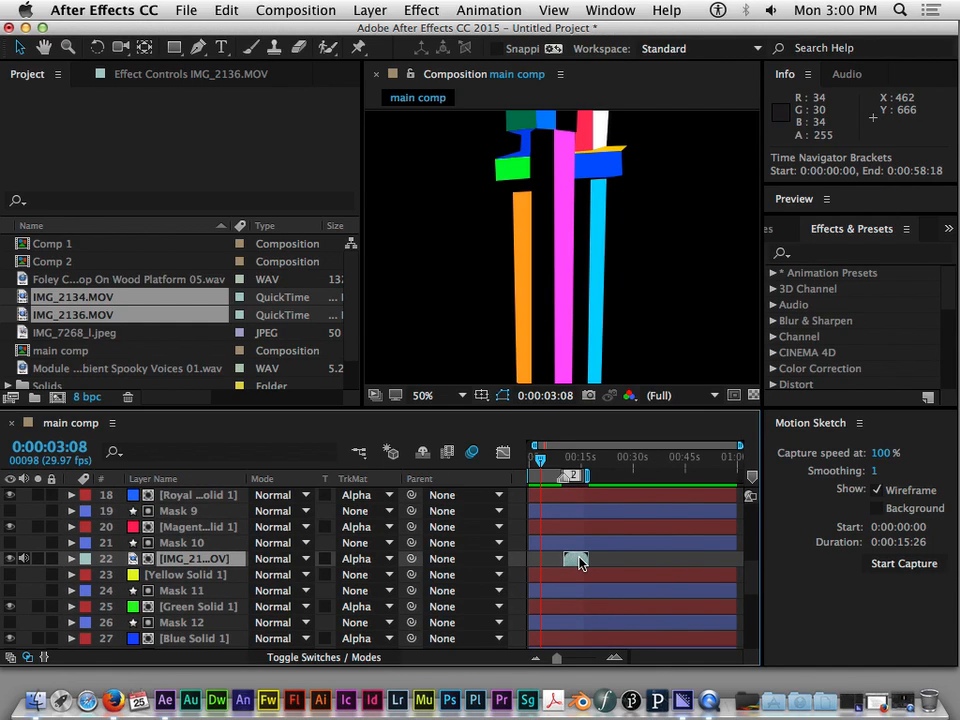
{"action": "left_click_drag", "start_coordinate": [541, 459], "coordinate": [580, 463]}
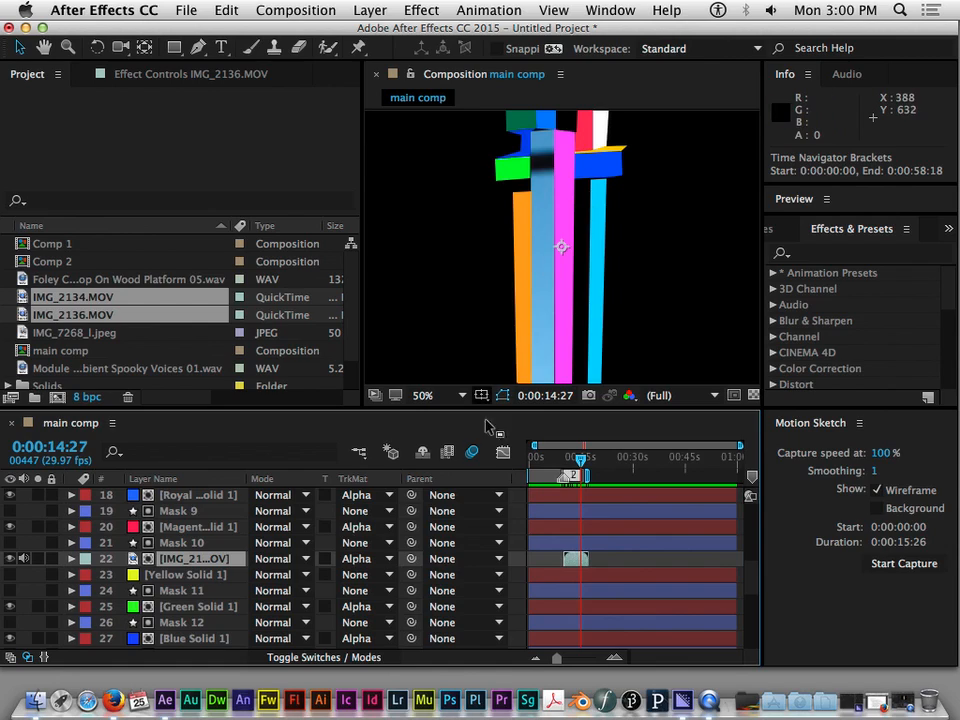
Examine how the IMG_2136.MOV layer is stacked between Mask 10 and Yellow Solid 1
{"action": "left_click", "coordinate": [213, 574]}
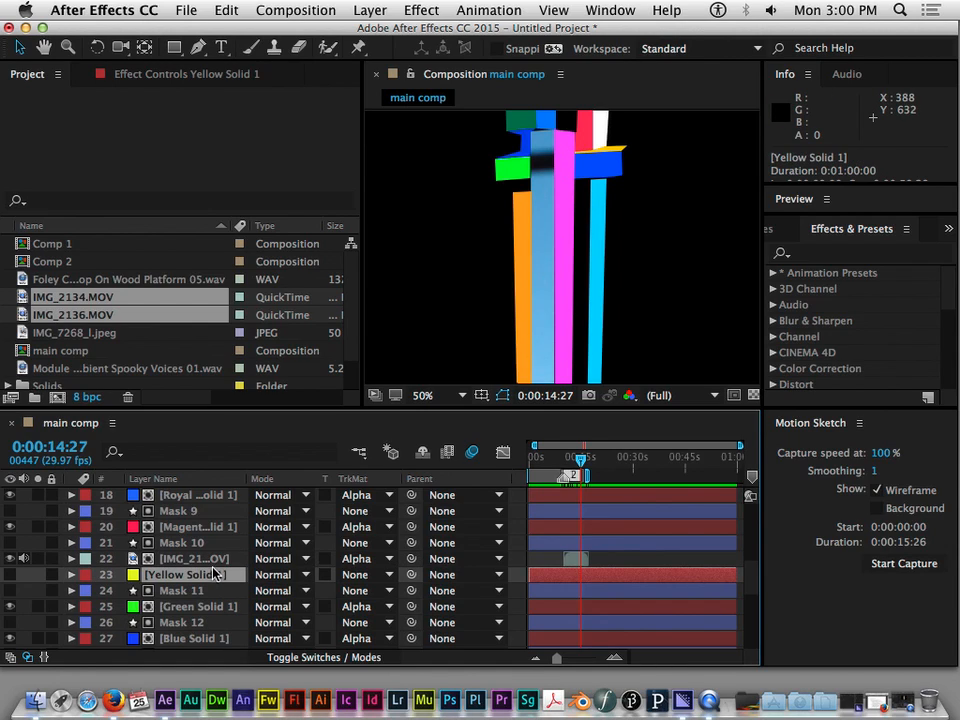
{"action": "left_click", "coordinate": [210, 558]}
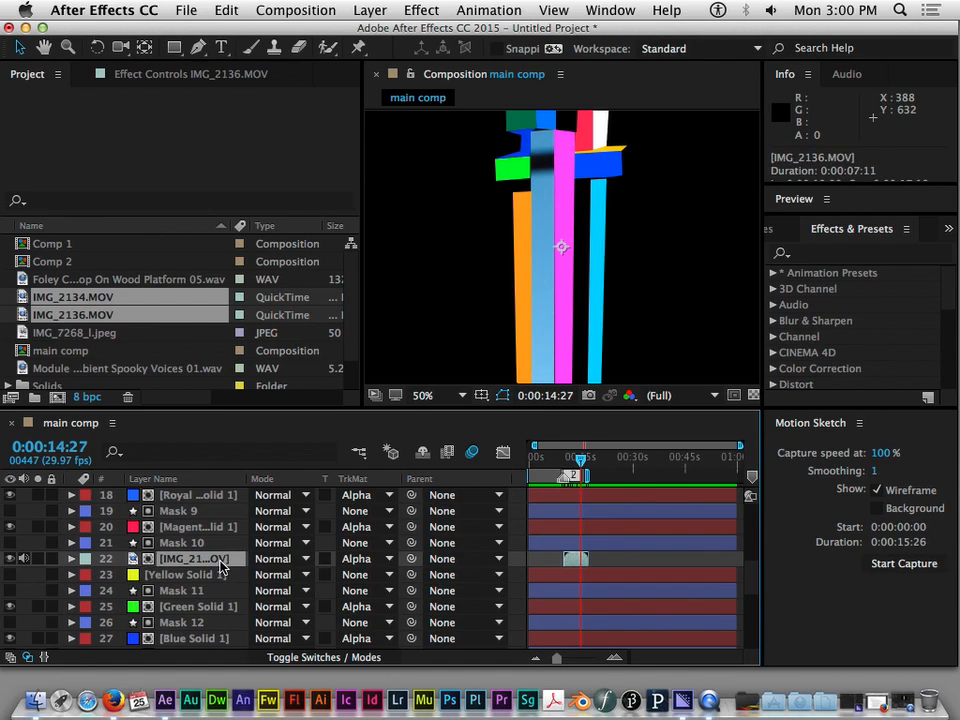
{"action": "left_click", "coordinate": [160, 574]}
{"action": "left_click", "coordinate": [190, 558]}
{"action": "left_click", "coordinate": [182, 543]}
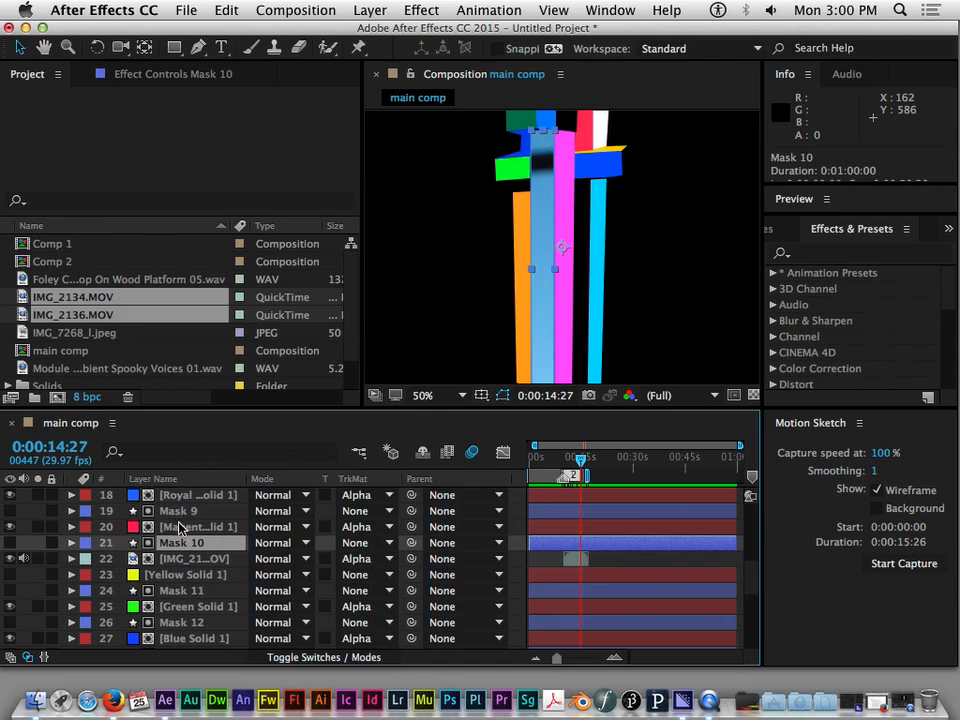
Examine which shapes Mask 12 and Mask 13 cover and how they are paired with the solids below them
{"action": "left_click", "coordinate": [172, 622]}
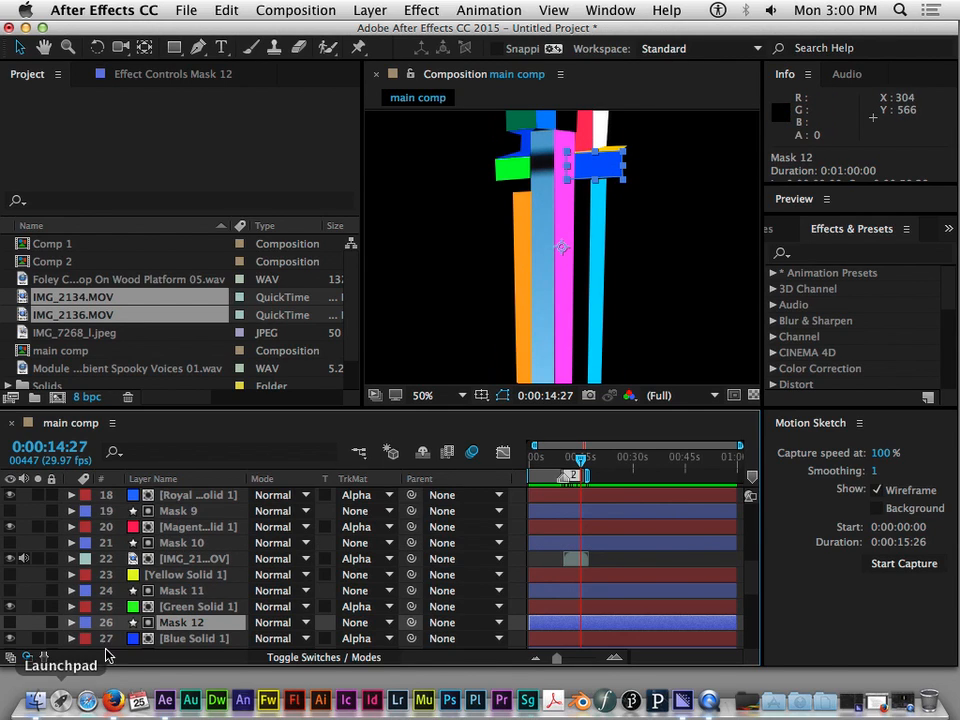
{"action": "scroll", "coordinate": [146, 641], "scroll_direction": "down", "scroll_amount": 4}
{"action": "left_click", "coordinate": [160, 590]}
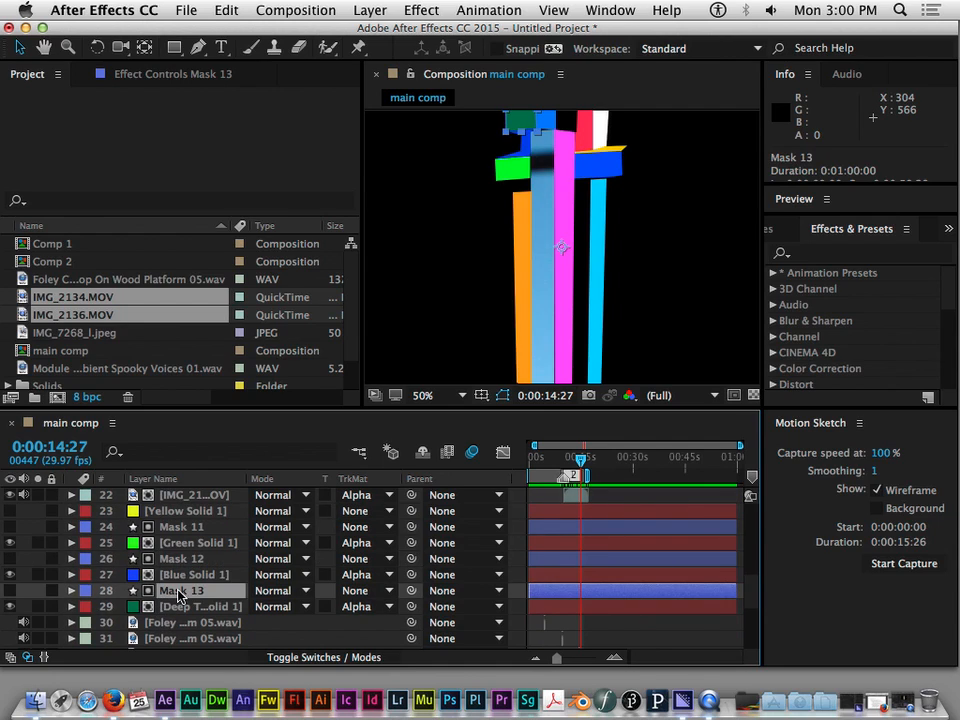
{"action": "scroll", "coordinate": [476, 274], "scroll_direction": "up", "scroll_amount": 4}
{"action": "scroll", "coordinate": [495, 257], "scroll_direction": "down", "scroll_amount": 6}
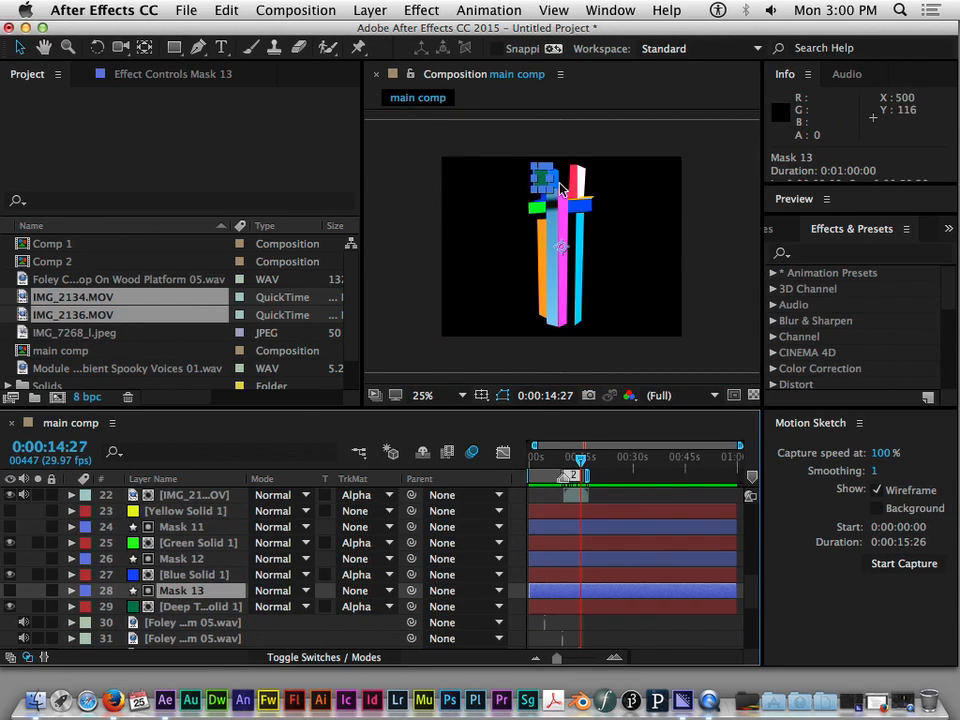
{"action": "left_click", "coordinate": [188, 575]}
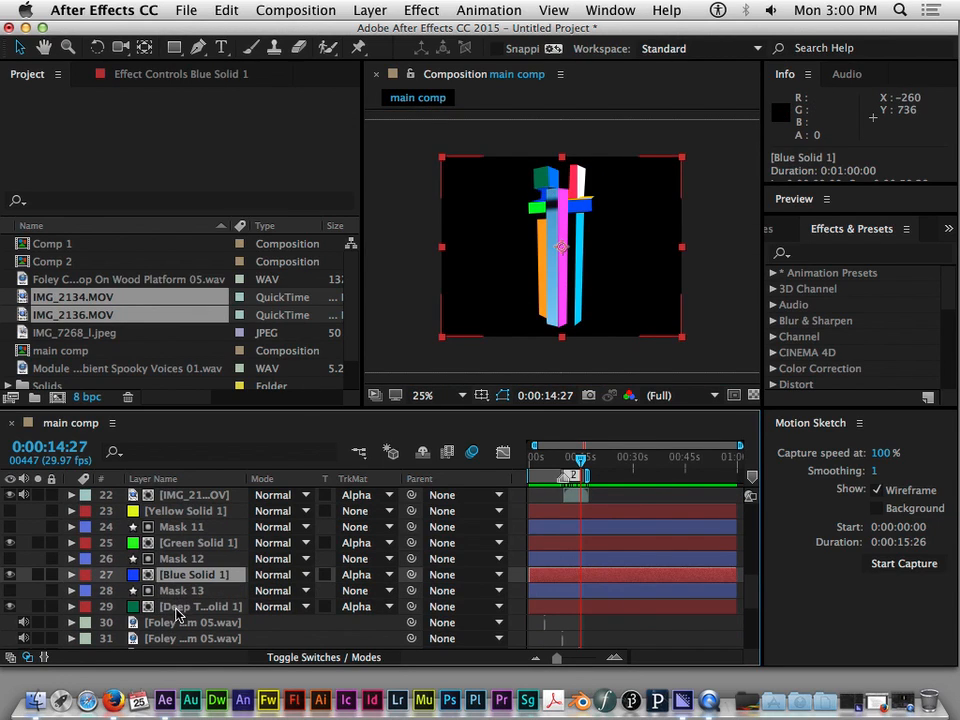
{"action": "left_click", "coordinate": [180, 594]}
{"action": "left_click", "coordinate": [185, 560]}
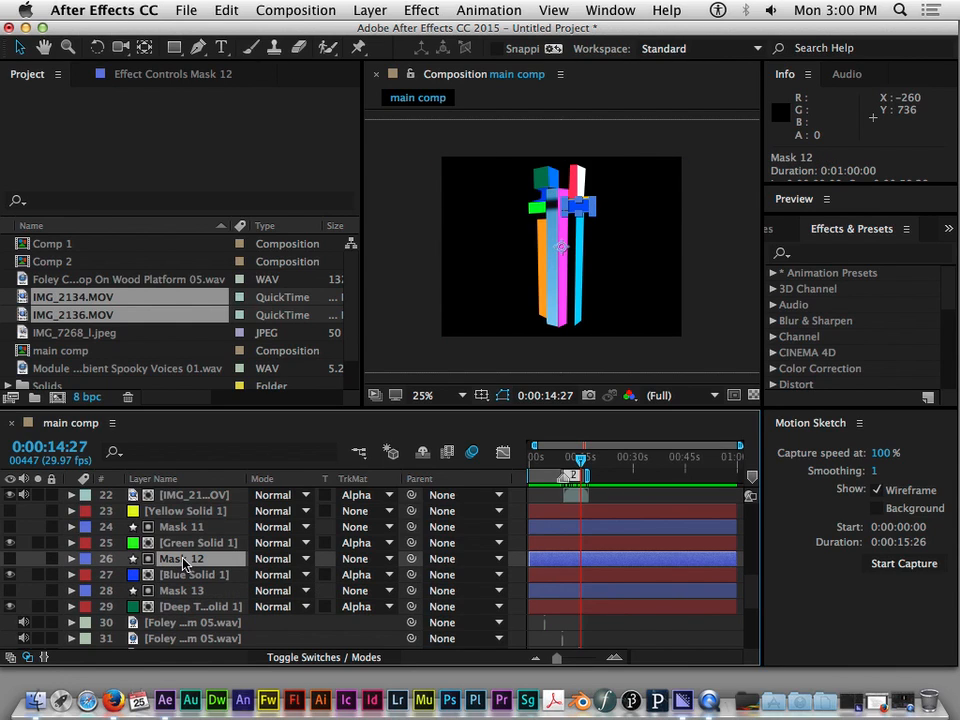
{"action": "scroll", "coordinate": [185, 560], "scroll_direction": "up", "scroll_amount": 3}
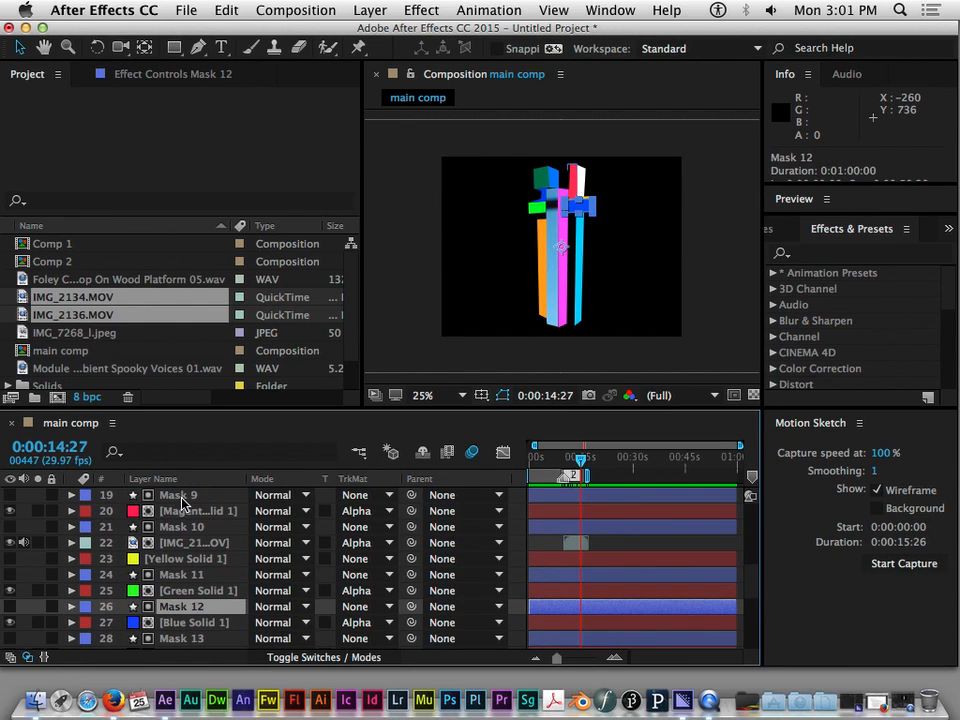
Duplicate the Mask 12 shape layer and rename the copy as masking group 1
{"action": "scroll", "coordinate": [171, 607], "scroll_direction": "down", "scroll_amount": 1}
{"action": "scroll", "coordinate": [171, 607], "scroll_direction": "down", "scroll_amount": 2}
{"action": "scroll", "coordinate": [171, 604], "scroll_direction": "up", "scroll_amount": 1}
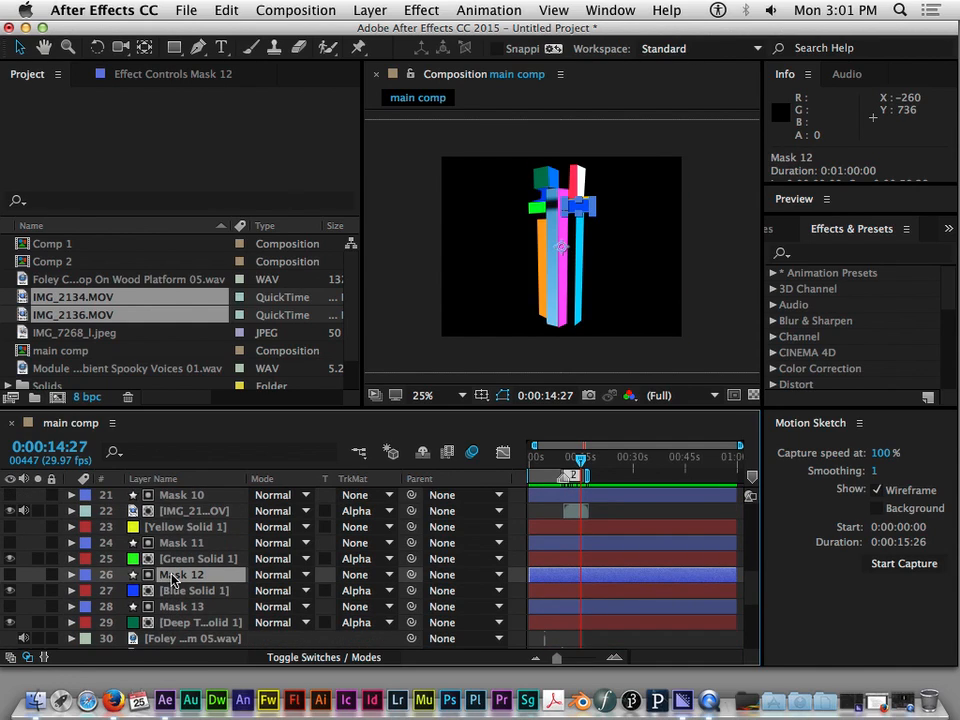
{"action": "key", "text": "super+d"}
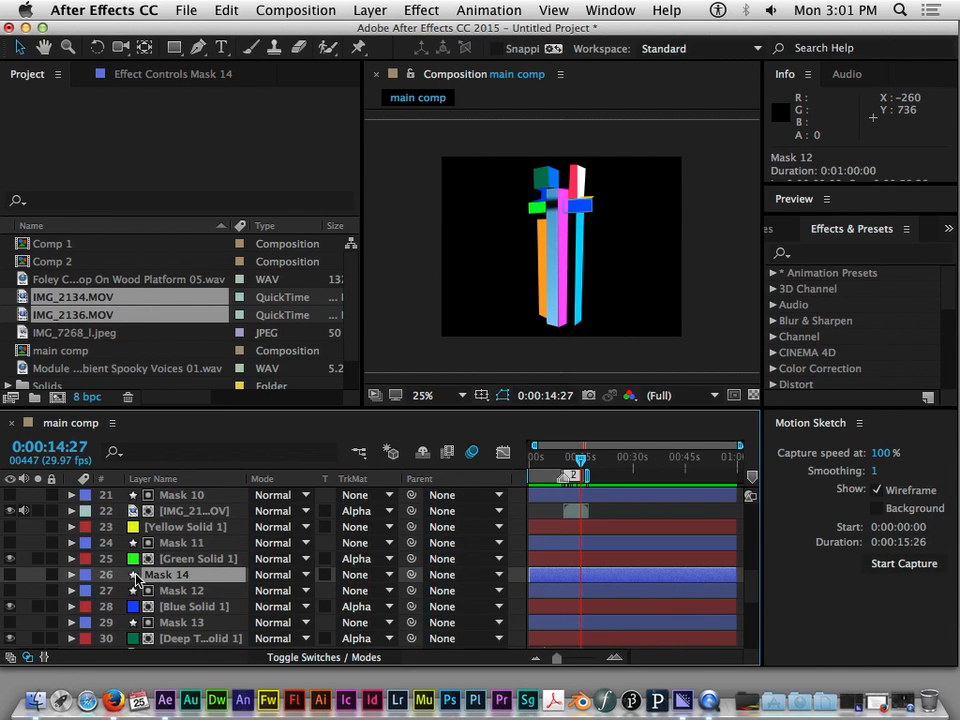
{"action": "right_click", "coordinate": [148, 575]}
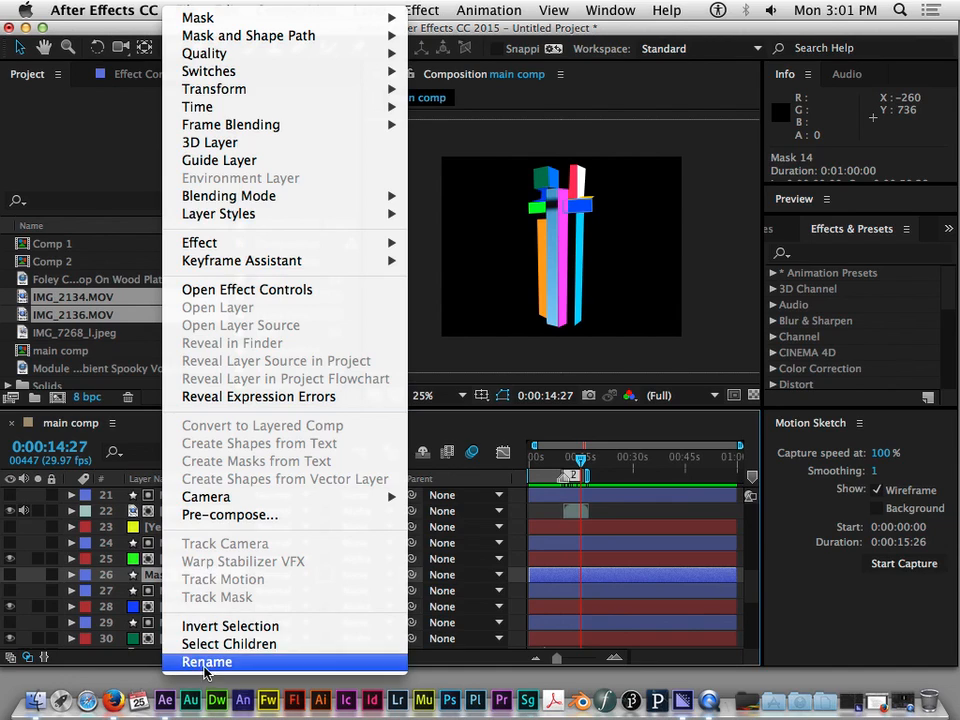
{"action": "left_click", "coordinate": [206, 662]}
{"action": "type", "text": "maskin"}
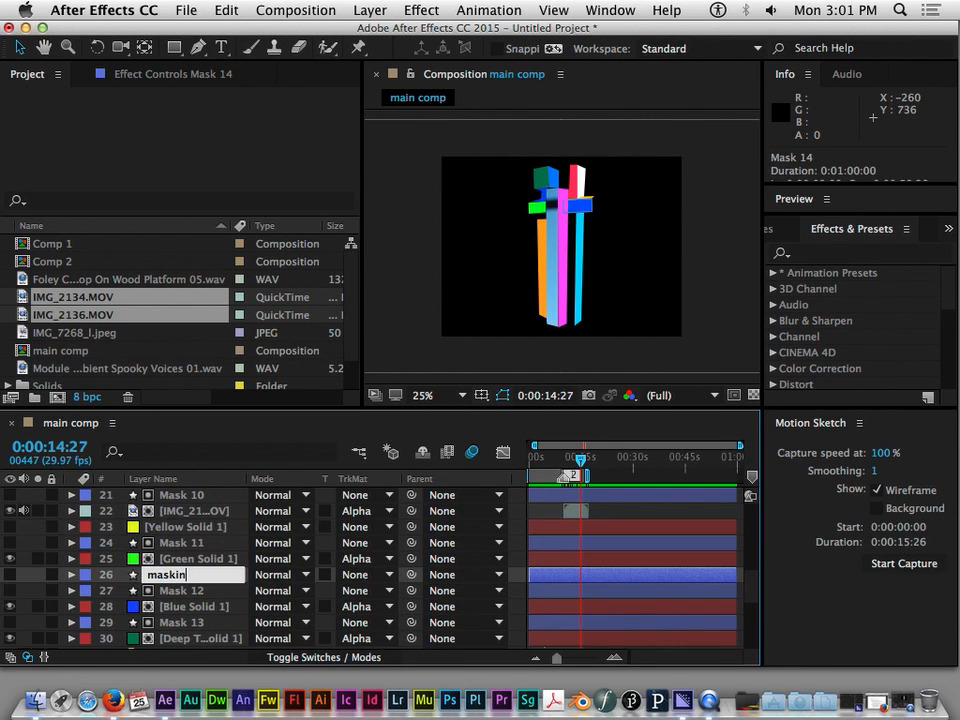
{"action": "type", "text": "g group 1"}
{"action": "key", "text": "Return"}
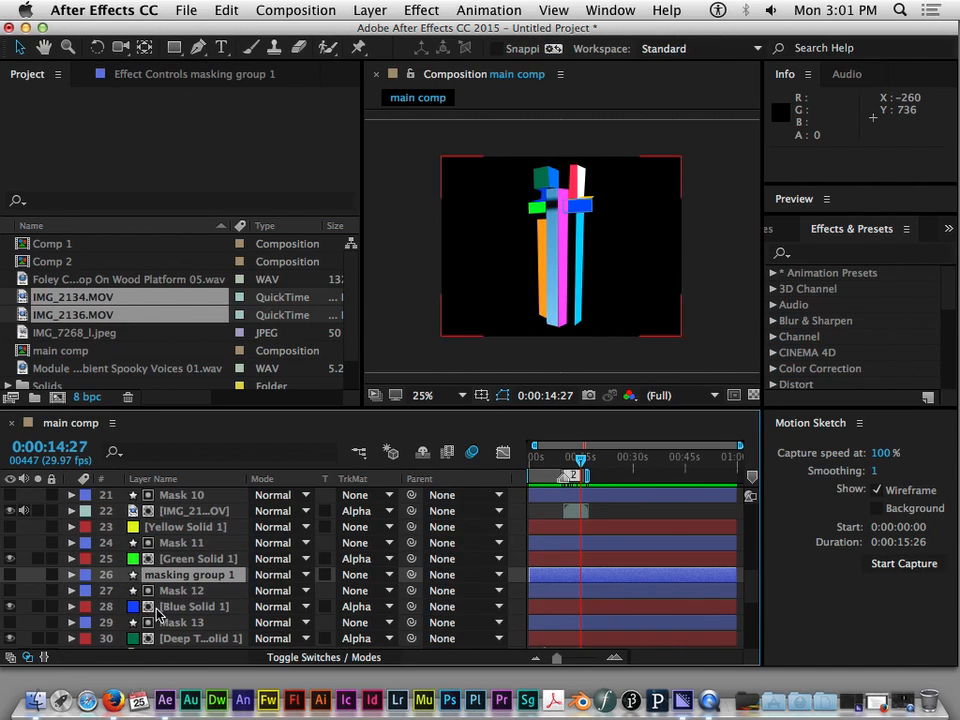
Expand Mask 13 down to its contents and copy its Shape 1
{"action": "left_click", "coordinate": [180, 590]}
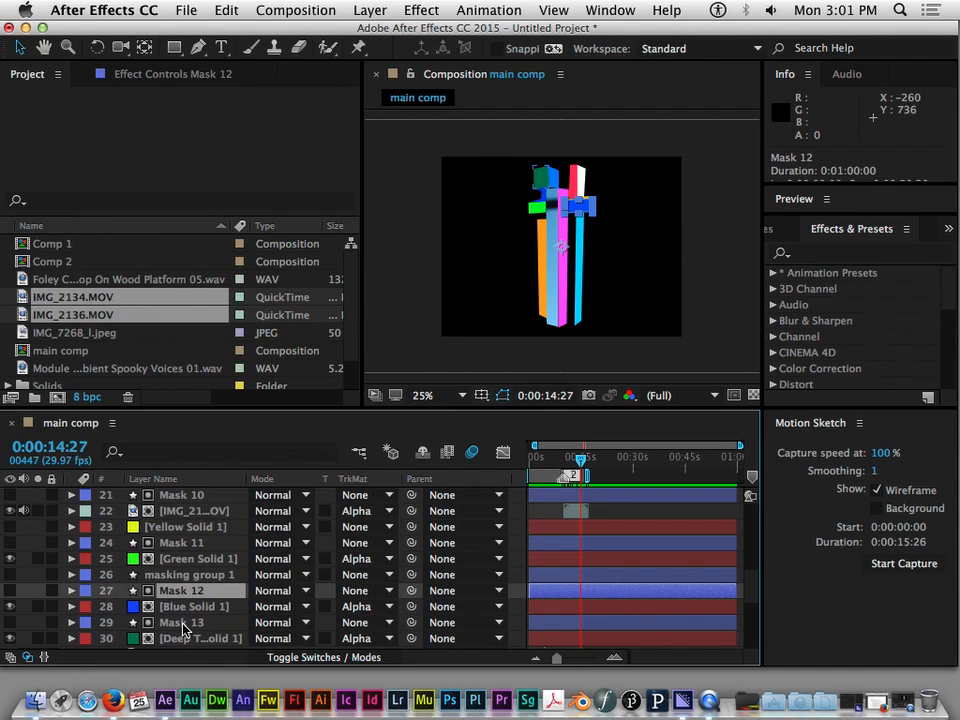
{"action": "left_click", "coordinate": [178, 622]}
{"action": "left_click", "coordinate": [73, 622]}
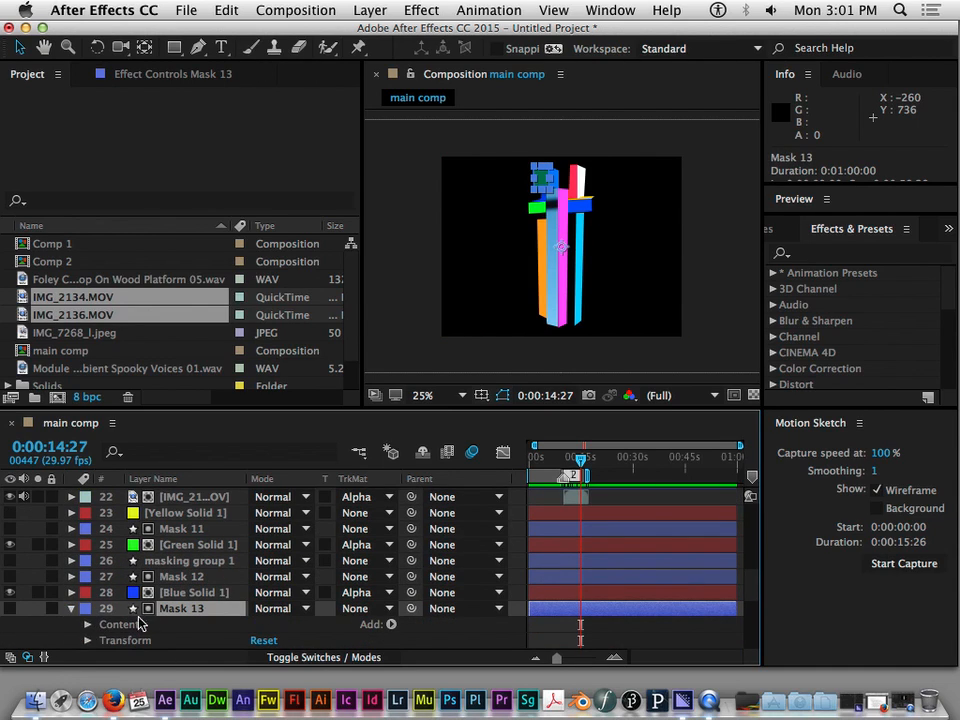
{"action": "scroll", "coordinate": [80, 610], "scroll_direction": "down", "scroll_amount": 2}
{"action": "left_click", "coordinate": [87, 594]}
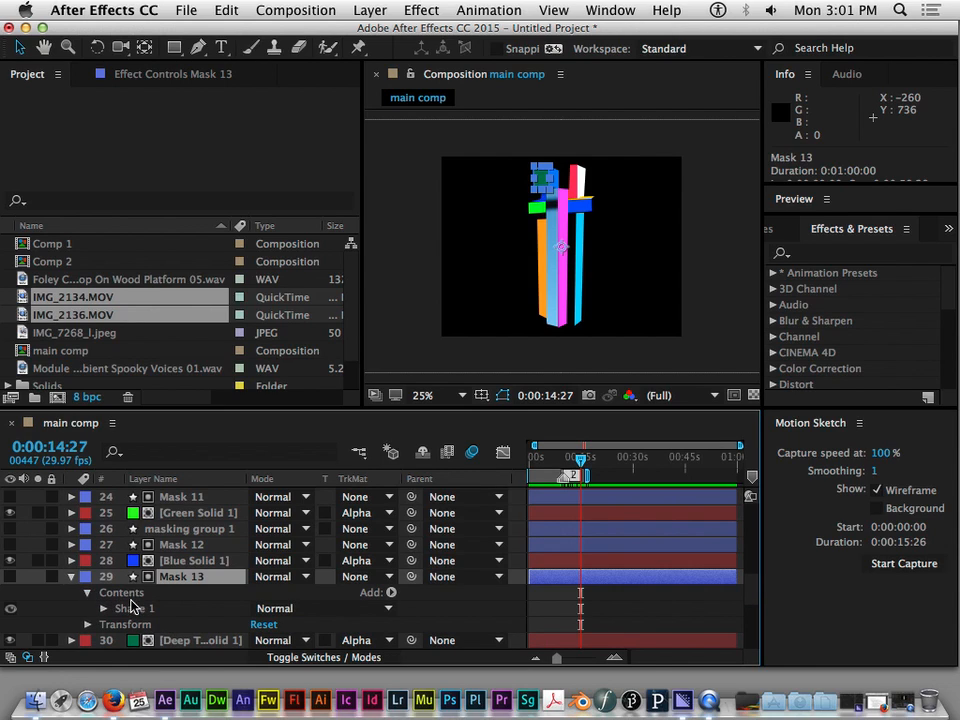
{"action": "left_click", "coordinate": [104, 609]}
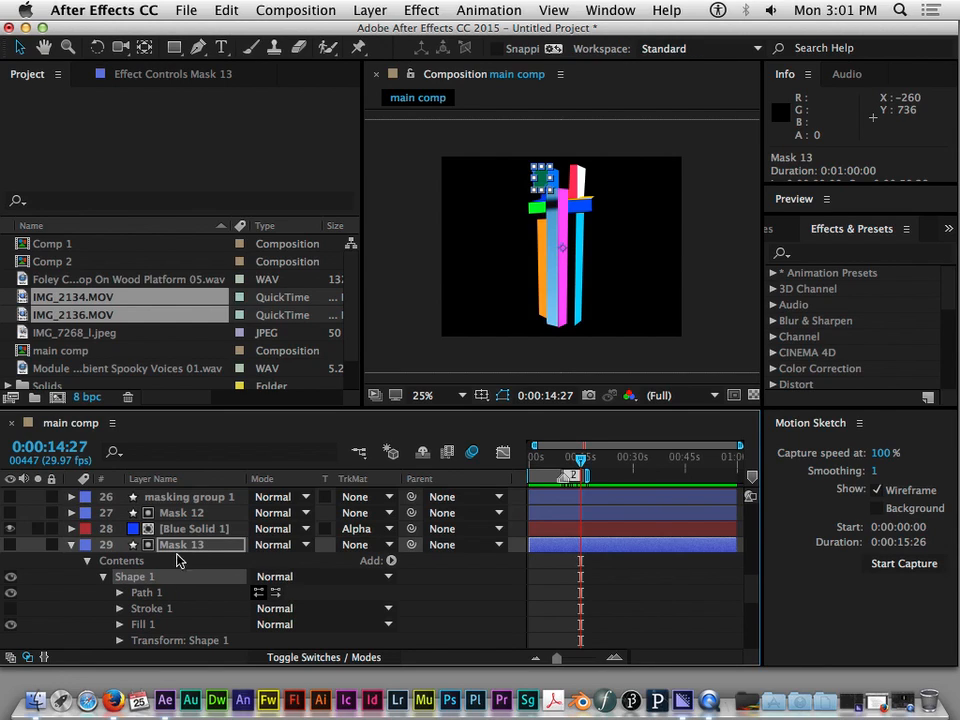
{"action": "scroll", "coordinate": [135, 585], "scroll_direction": "down", "scroll_amount": 1}
{"action": "scroll", "coordinate": [133, 585], "scroll_direction": "up", "scroll_amount": 1}
{"action": "scroll", "coordinate": [133, 580], "scroll_direction": "up", "scroll_amount": 4}
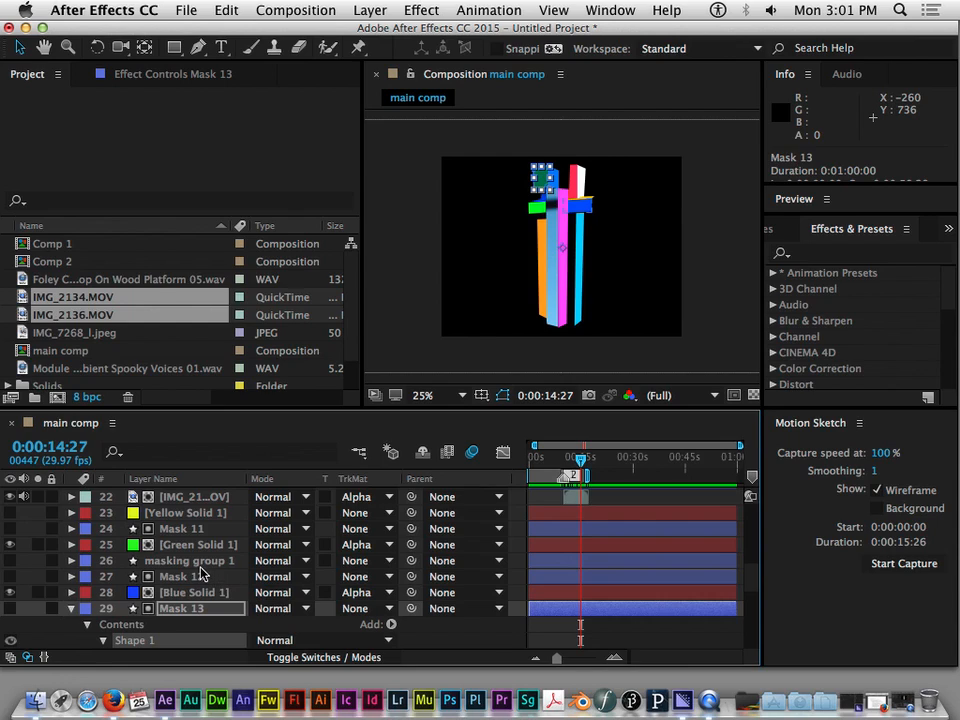
Make the masking group 1 layer visible and paste the Mask 13 shape into its Contents
{"action": "left_click", "coordinate": [190, 561]}
{"action": "scroll", "coordinate": [15, 550], "scroll_direction": "down", "scroll_amount": 1}
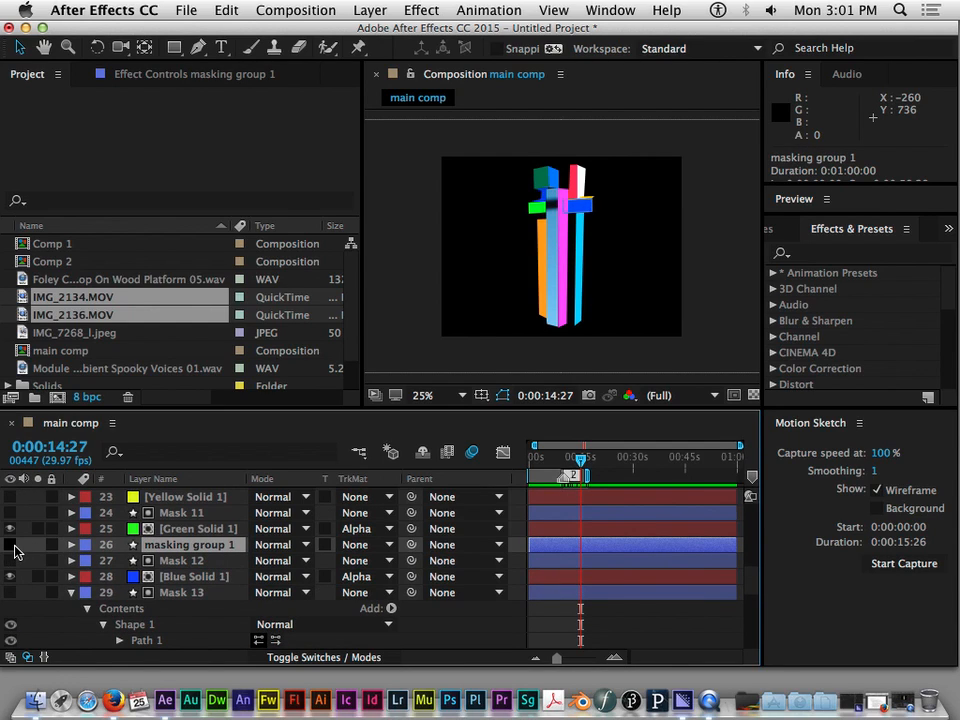
{"action": "left_click", "coordinate": [12, 546]}
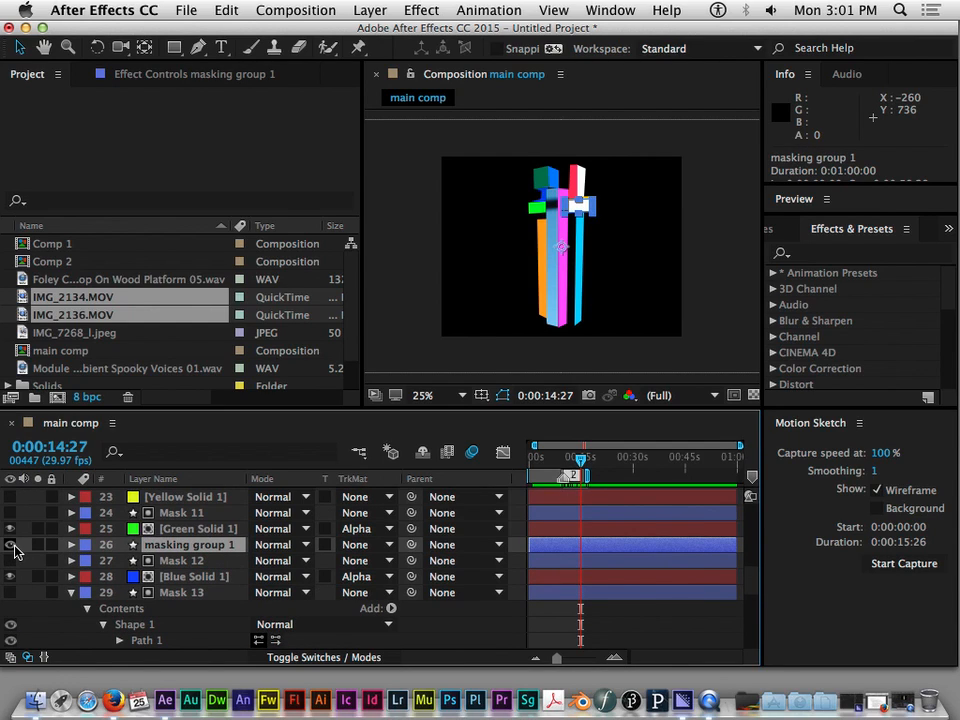
{"action": "left_click", "coordinate": [71, 545]}
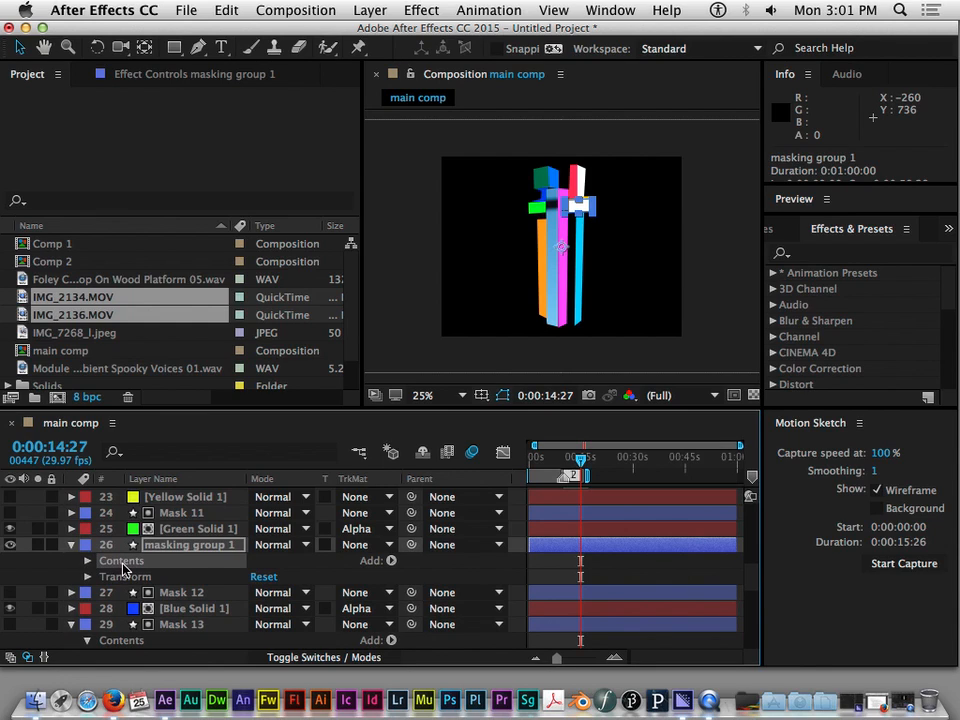
{"action": "key", "text": "super+v"}
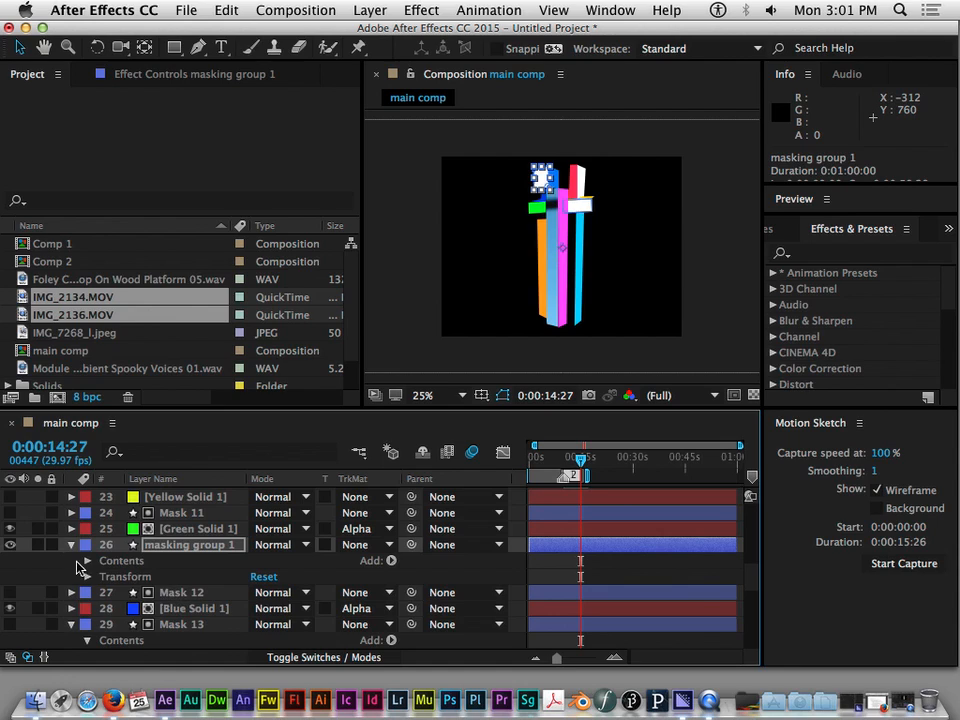
Expand Mask 9 and copy Shape 1 from its Contents
{"action": "scroll", "coordinate": [75, 549], "scroll_direction": "up", "scroll_amount": 5}
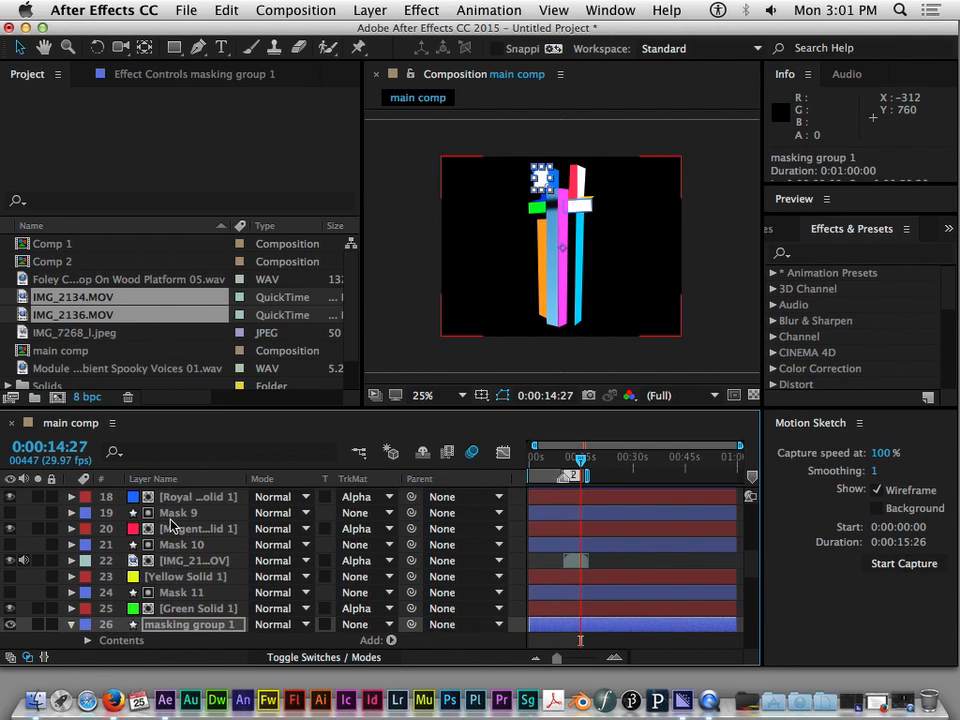
{"action": "left_click", "coordinate": [175, 530]}
{"action": "left_click", "coordinate": [178, 514]}
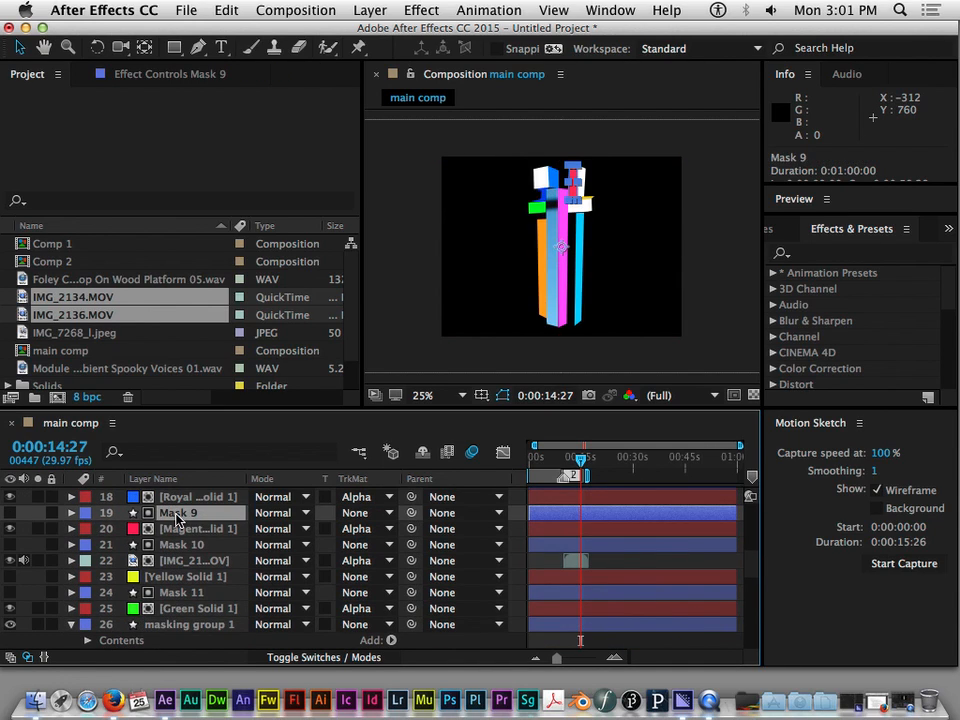
{"action": "left_click", "coordinate": [71, 512]}
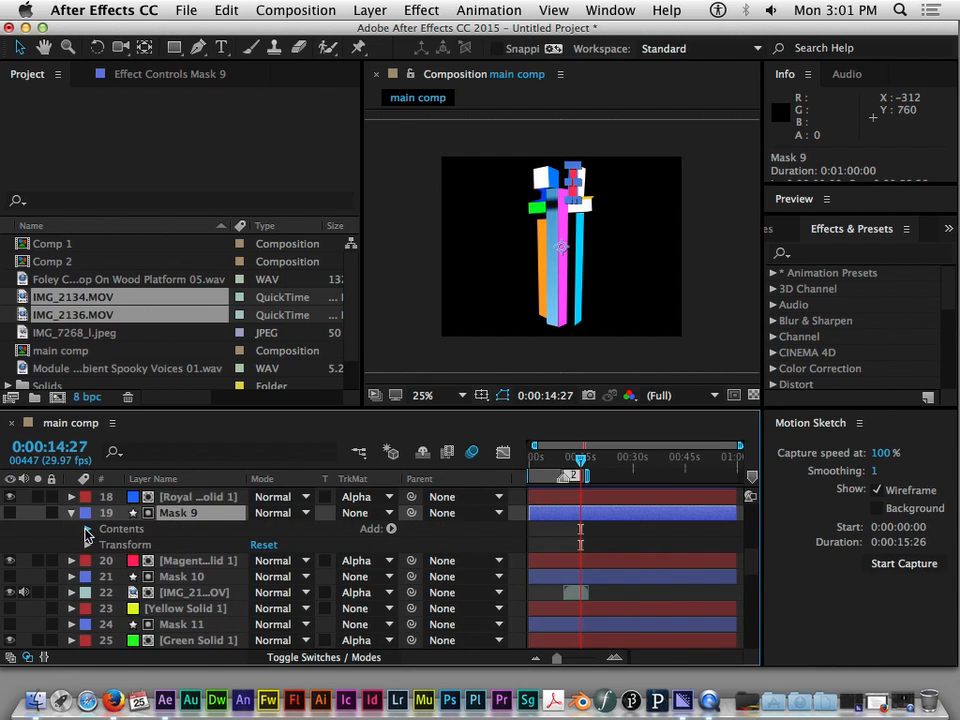
{"action": "left_click", "coordinate": [87, 529]}
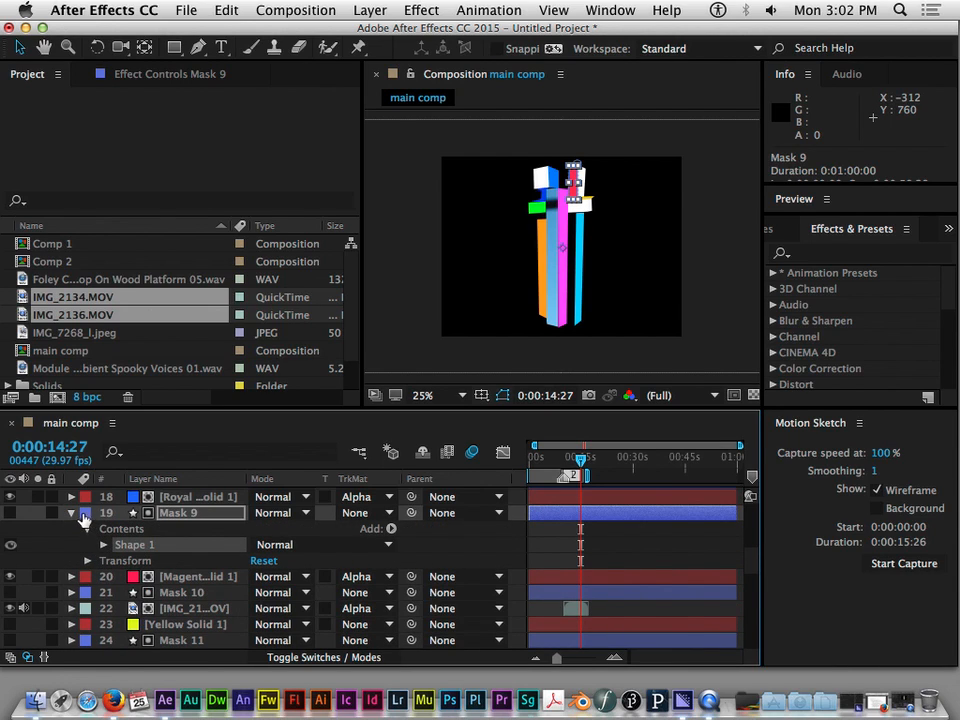
Paste the Mask 9 shape into the Contents of masking group 1 and collapse the layer
{"action": "scroll", "coordinate": [160, 605], "scroll_direction": "down", "scroll_amount": 5}
{"action": "scroll", "coordinate": [160, 593], "scroll_direction": "down", "scroll_amount": 3}
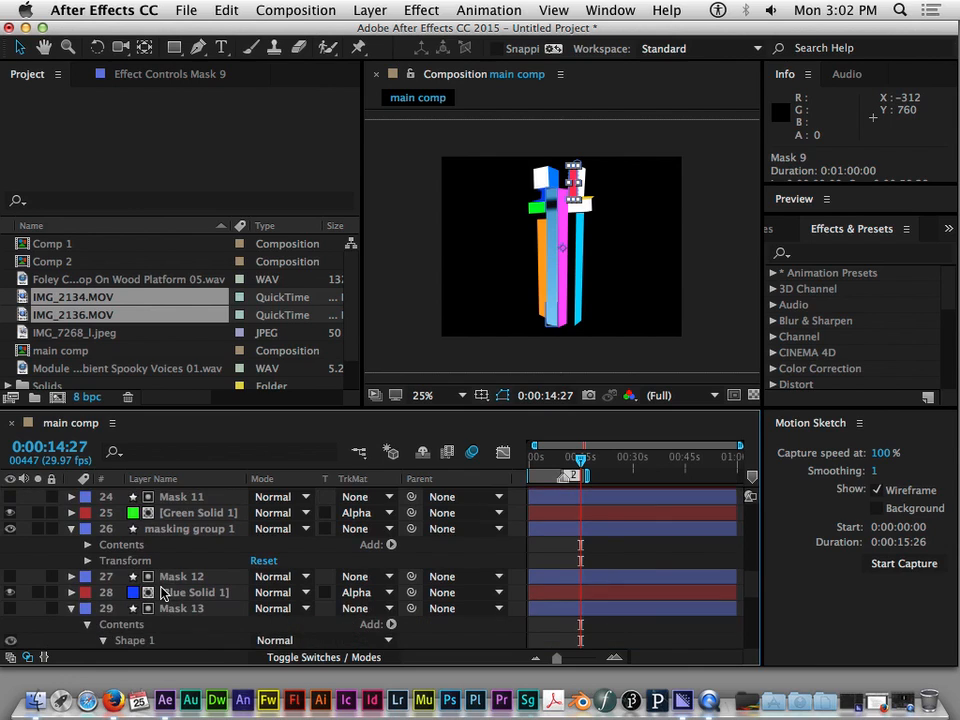
{"action": "scroll", "coordinate": [200, 580], "scroll_direction": "down", "scroll_amount": 8}
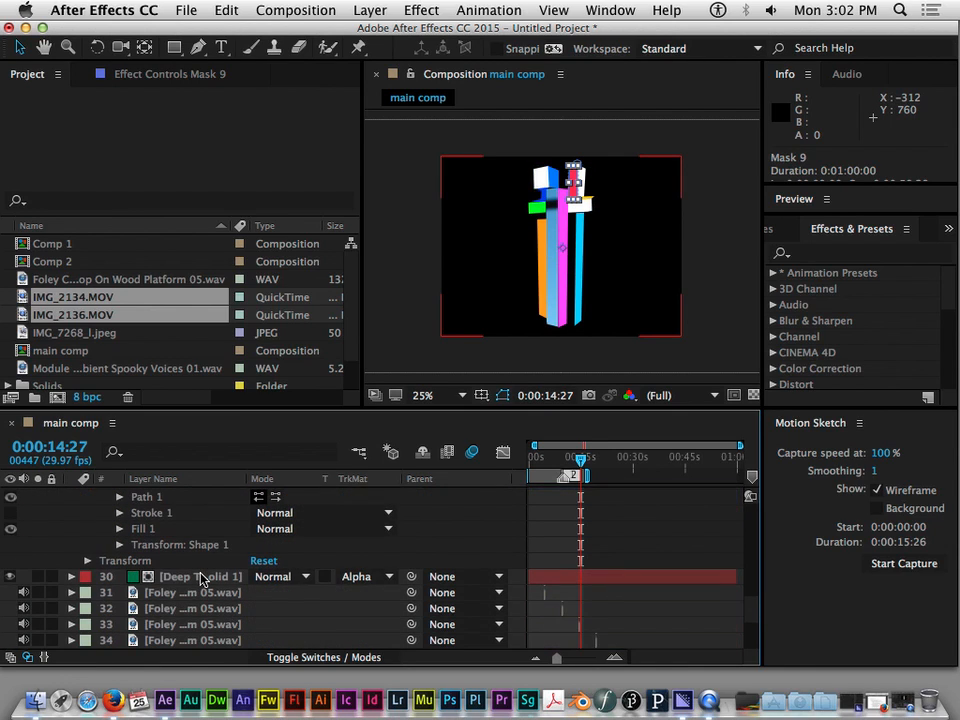
{"action": "scroll", "coordinate": [200, 578], "scroll_direction": "up", "scroll_amount": 12}
{"action": "scroll", "coordinate": [197, 578], "scroll_direction": "down", "scroll_amount": 2}
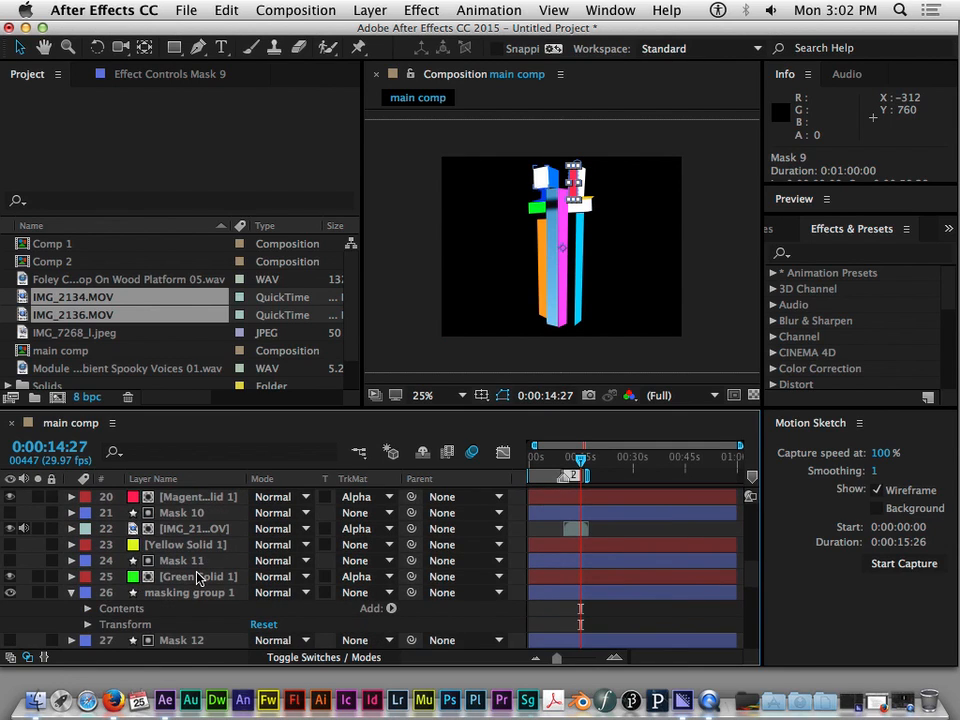
{"action": "left_click", "coordinate": [72, 597]}
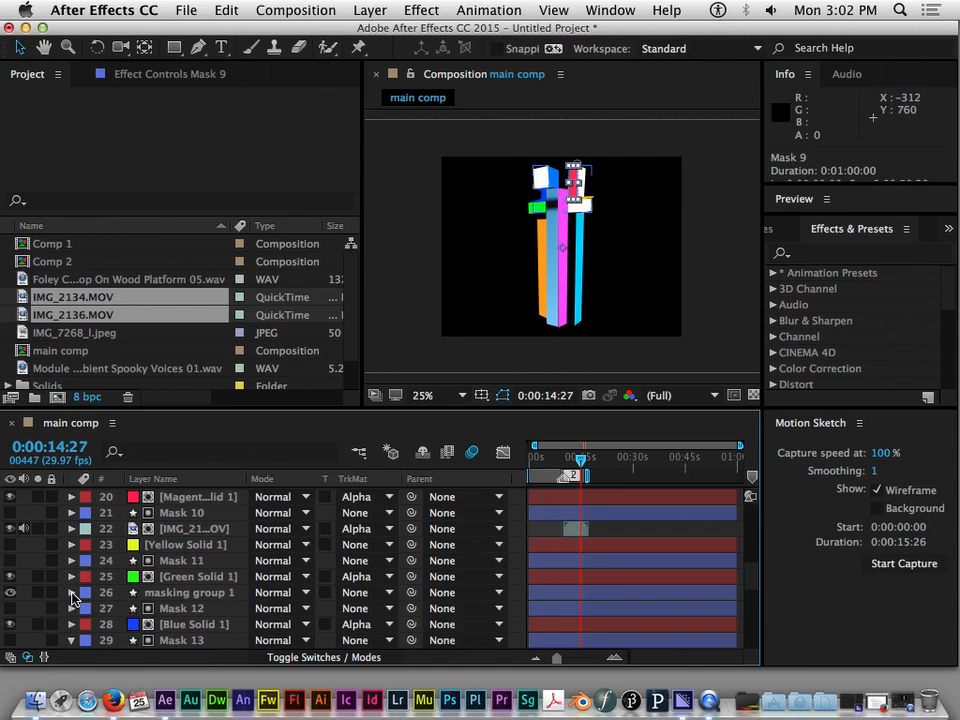
{"action": "left_click", "coordinate": [74, 594]}
{"action": "left_click", "coordinate": [72, 593]}
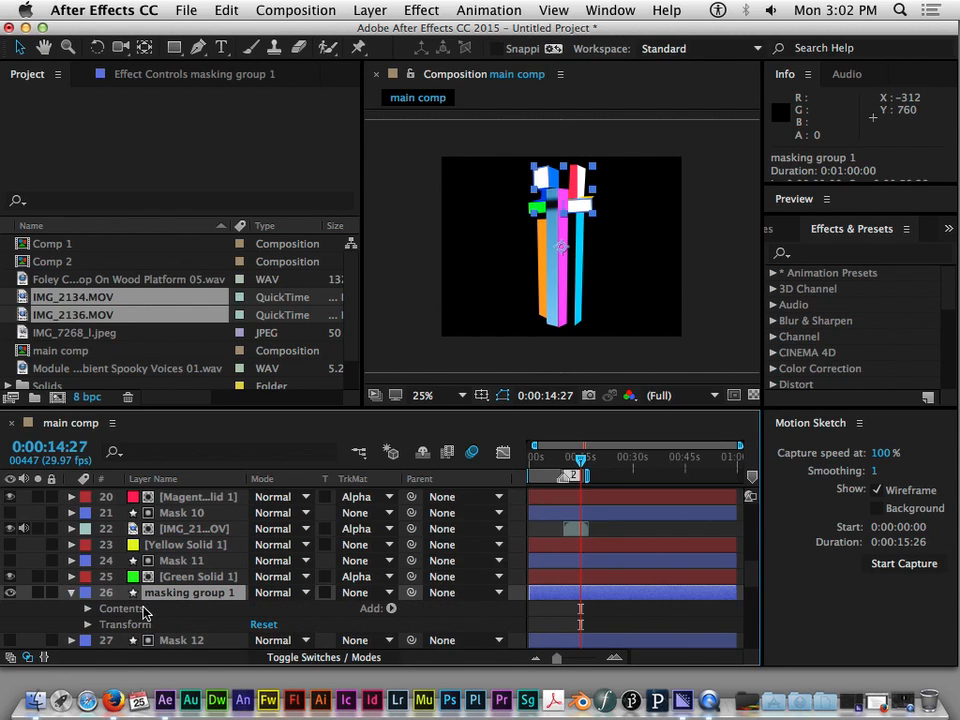
{"action": "left_click", "coordinate": [140, 612]}
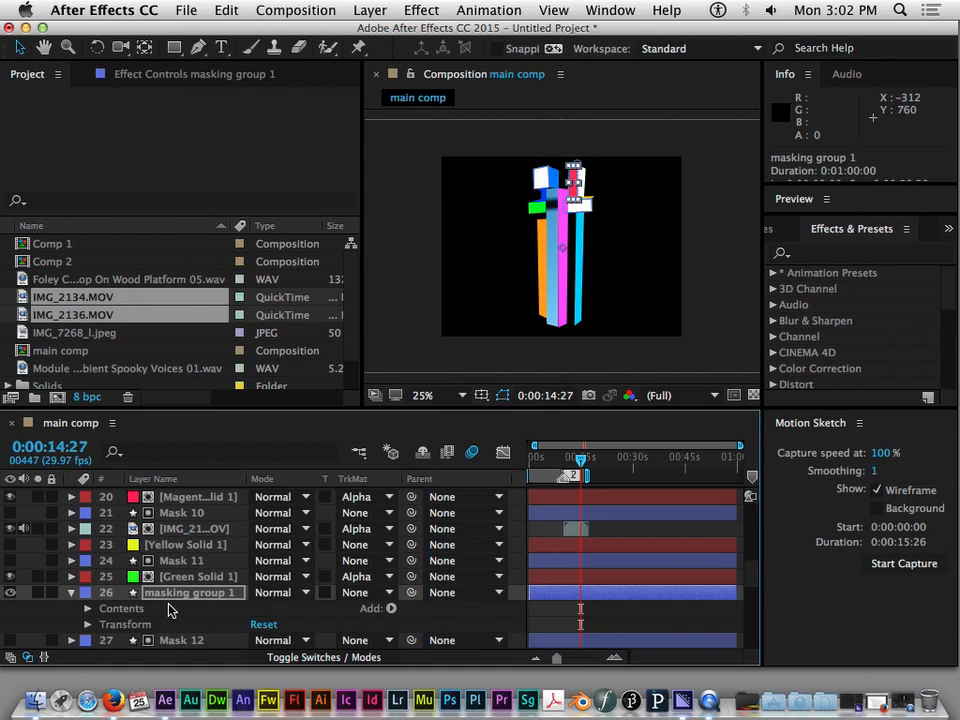
{"action": "left_click", "coordinate": [72, 593]}
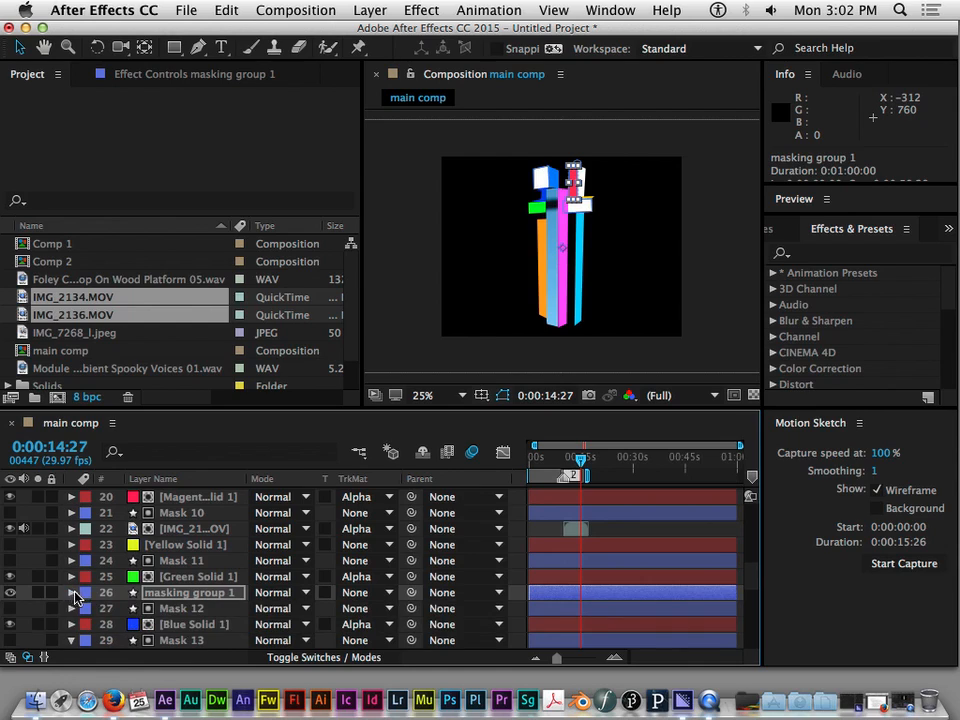
{"action": "left_click", "coordinate": [180, 596]}
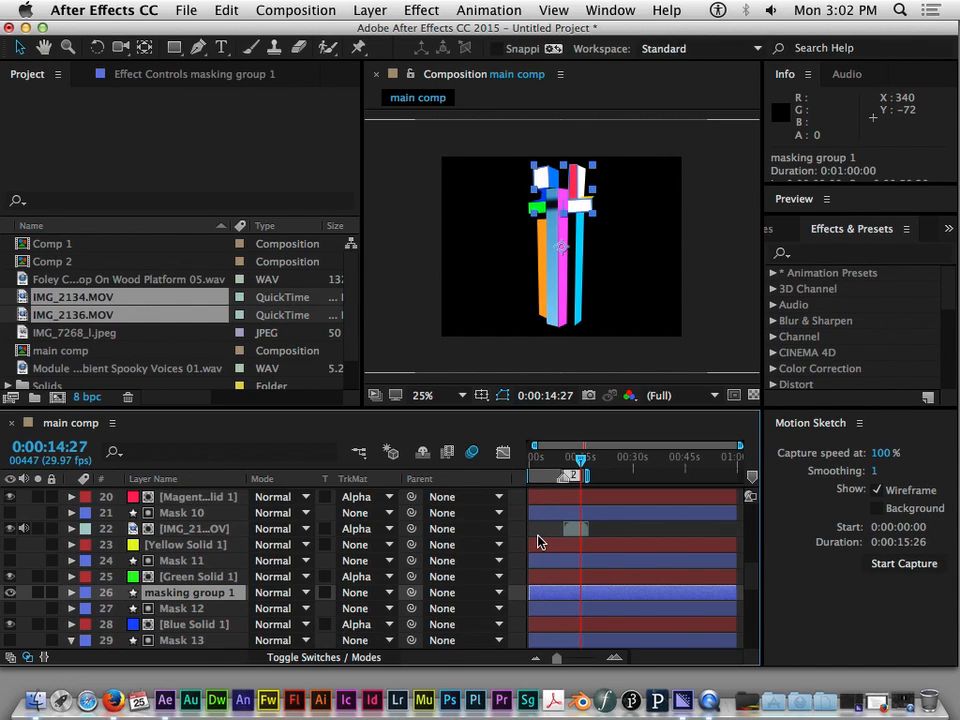
Collapse Mask 9 and trim both ends so it starts at 0:00:11:17 and lasts 0:00:06:25
{"action": "left_click", "coordinate": [608, 516]}
{"action": "scroll", "coordinate": [200, 505], "scroll_direction": "up", "scroll_amount": 2}
{"action": "left_click", "coordinate": [185, 528]}
{"action": "left_click", "coordinate": [170, 545]}
{"action": "scroll", "coordinate": [97, 540], "scroll_direction": "up", "scroll_amount": 3}
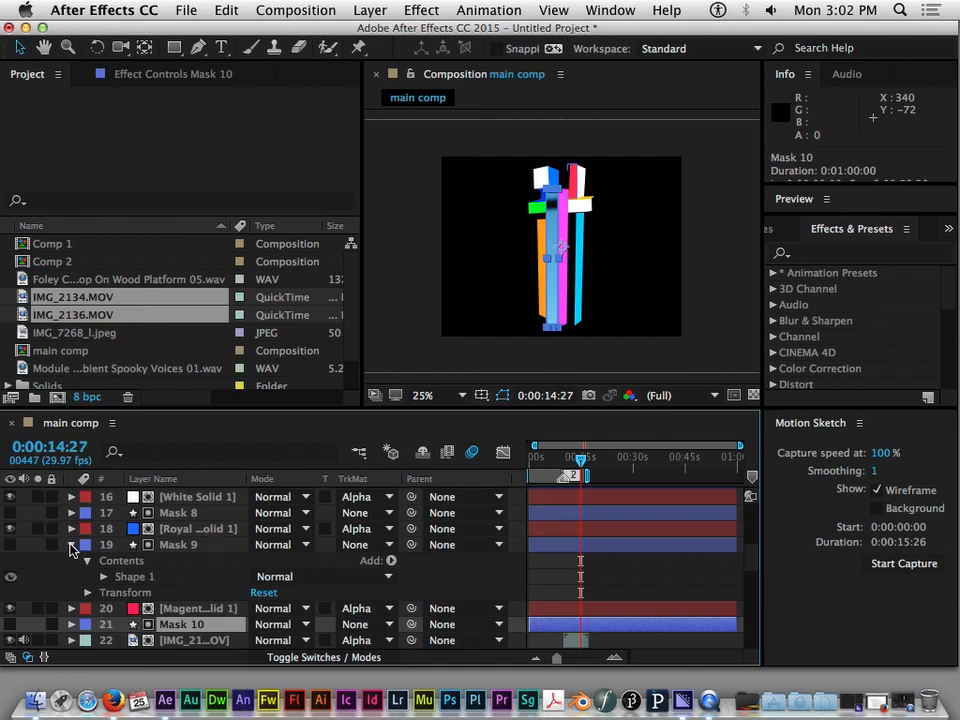
{"action": "left_click", "coordinate": [72, 544]}
{"action": "left_click", "coordinate": [228, 550]}
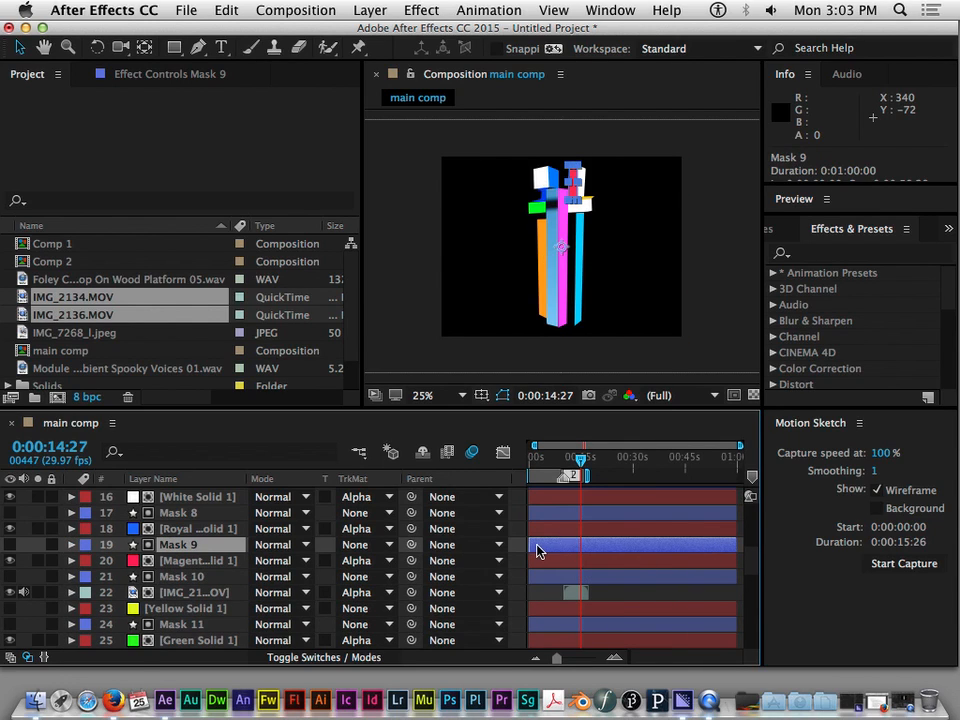
{"action": "left_click_drag", "start_coordinate": [527, 545], "coordinate": [597, 557]}
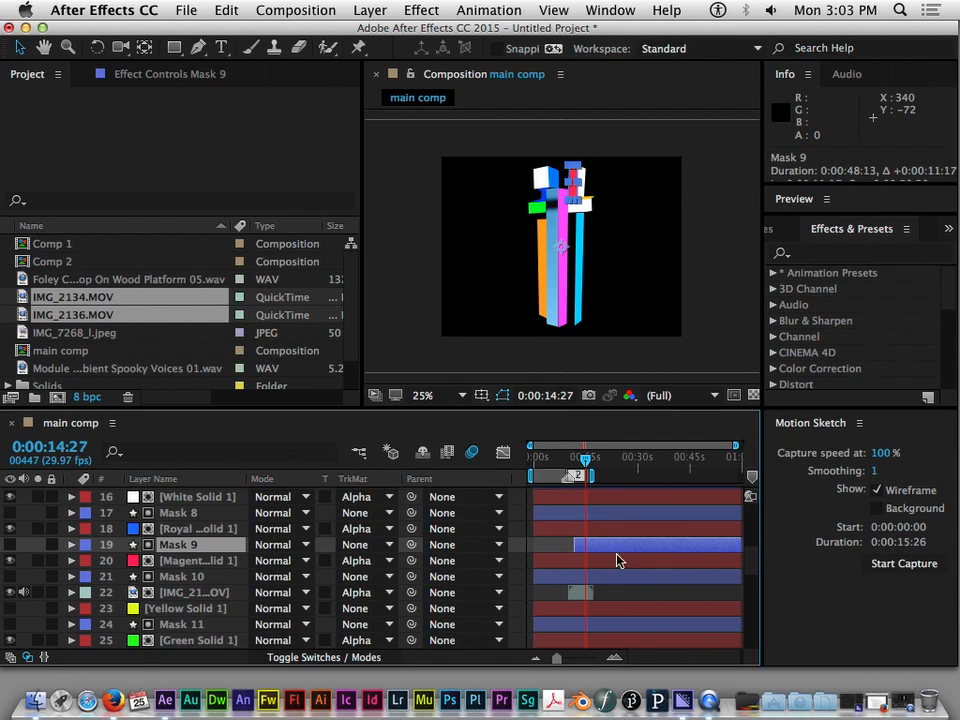
{"action": "left_click_drag", "start_coordinate": [741, 545], "coordinate": [597, 549]}
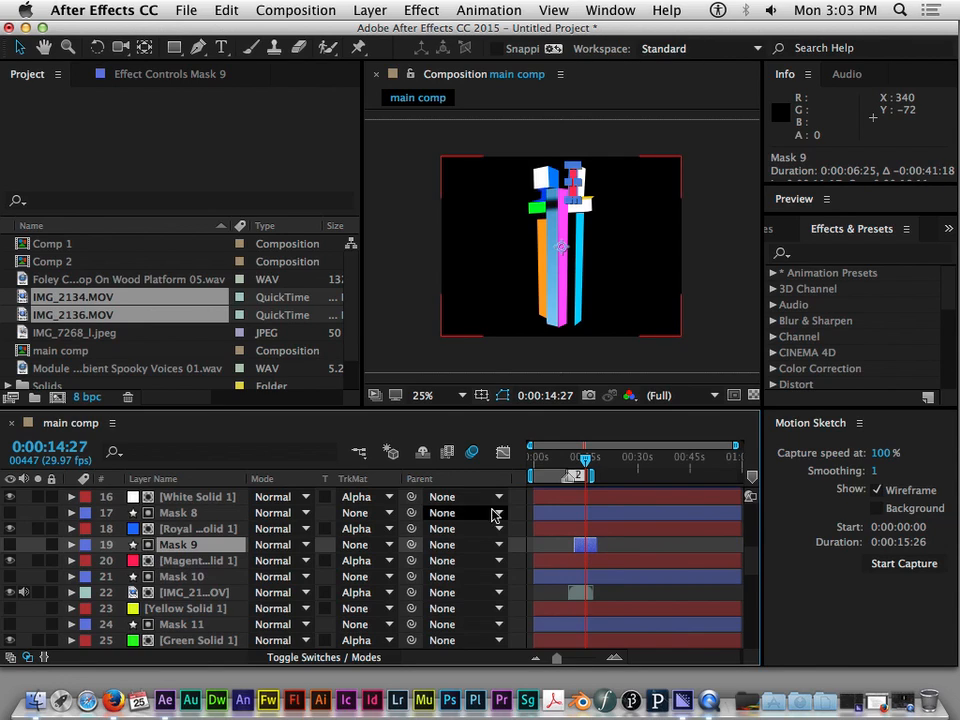
Scrub to 0:00:08:11, collapse Mask 13, and trim Mask 12 to run from about 9 to 16 seconds
{"action": "left_click_drag", "start_coordinate": [585, 460], "coordinate": [565, 462]}
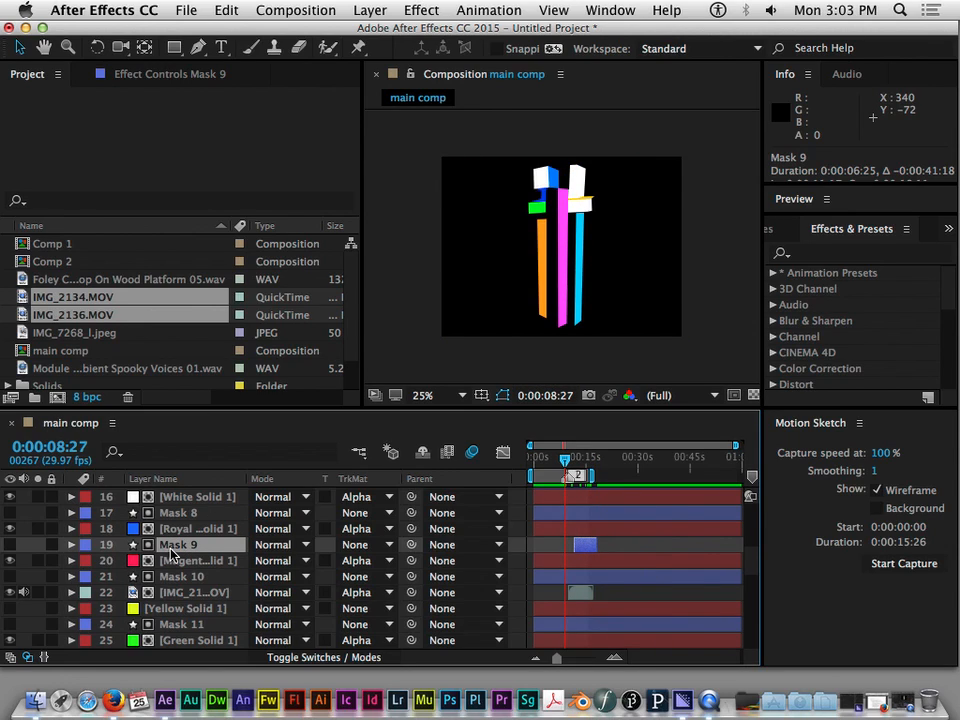
{"action": "mouse_move", "coordinate": [566, 462]}
{"action": "left_mouse_down"}
{"action": "mouse_move", "coordinate": [585, 462]}
{"action": "mouse_move", "coordinate": [566, 473]}
{"action": "left_mouse_up"}
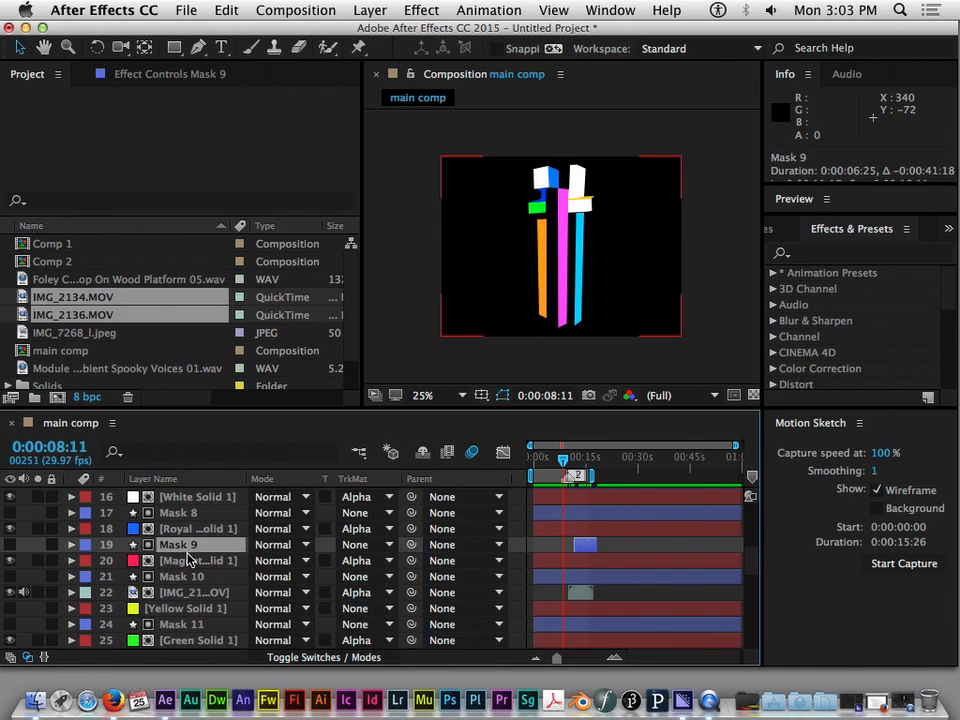
{"action": "scroll", "coordinate": [188, 560], "scroll_direction": "down", "scroll_amount": 3}
{"action": "scroll", "coordinate": [188, 560], "scroll_direction": "down", "scroll_amount": 5}
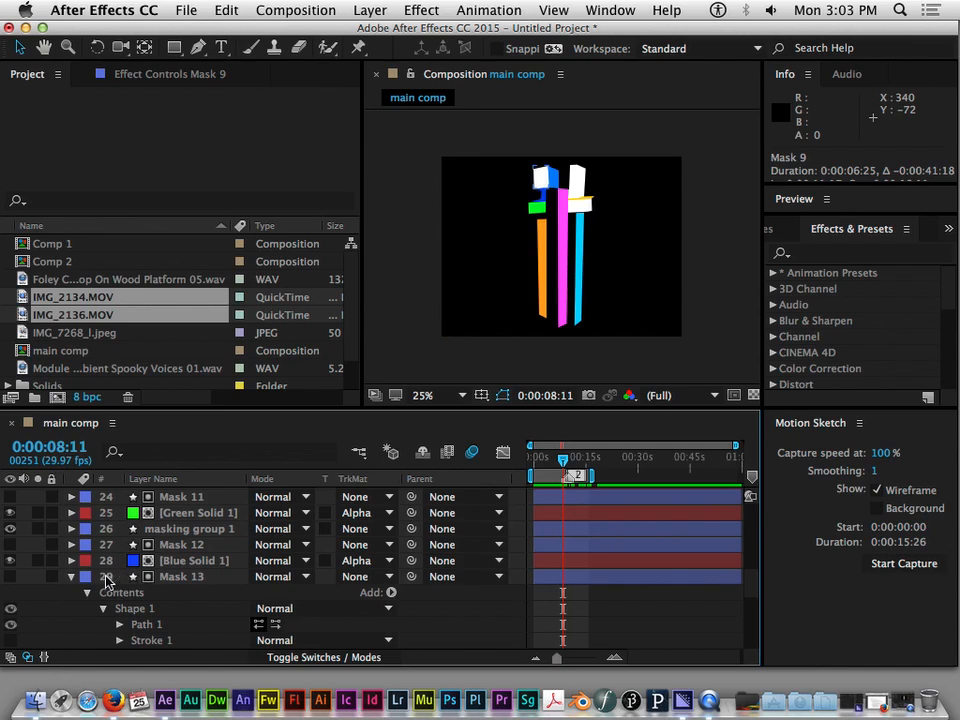
{"action": "left_click", "coordinate": [72, 577]}
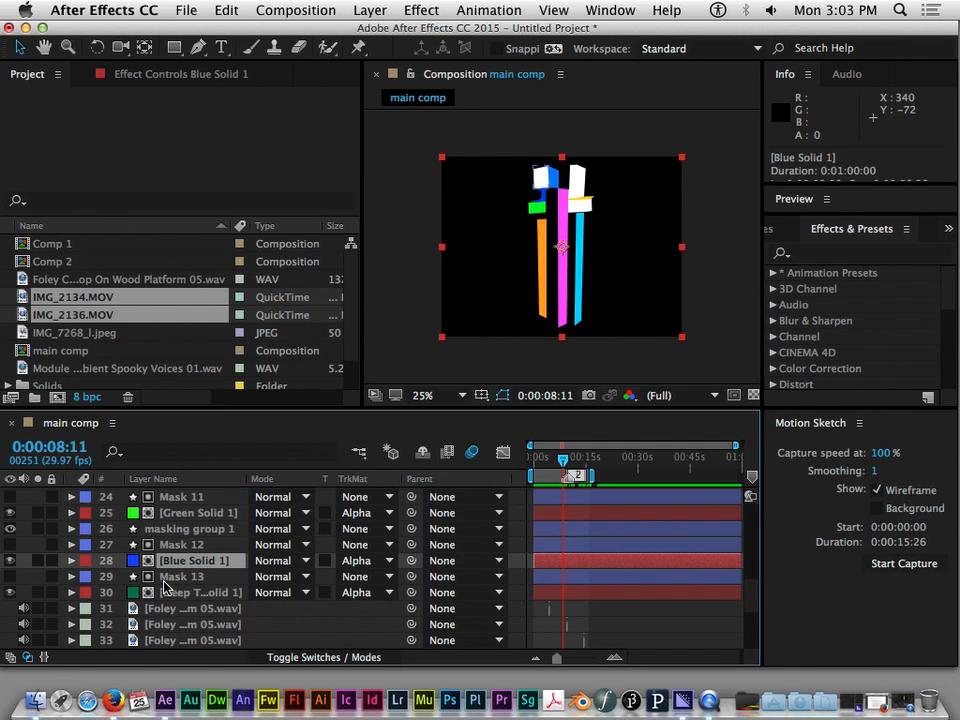
{"action": "left_click", "coordinate": [175, 544]}
{"action": "left_click_drag", "start_coordinate": [534, 544], "coordinate": [568, 545]}
{"action": "left_click_drag", "start_coordinate": [742, 548], "coordinate": [589, 545]}
{"action": "left_click", "coordinate": [175, 594]}
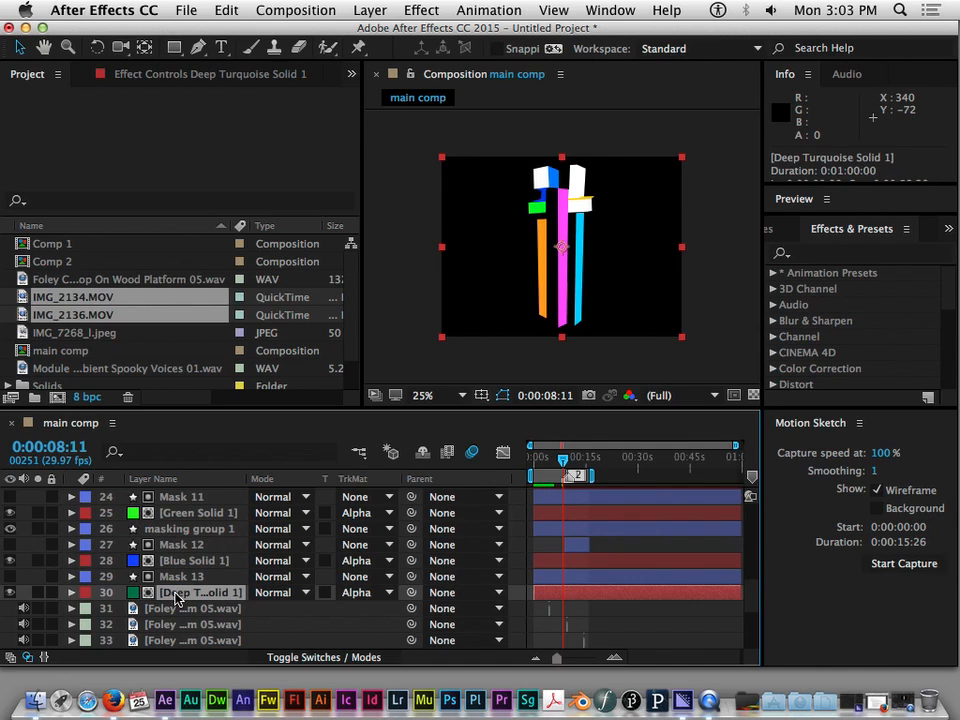
Trim both ends of Mask 13 so it lasts 0:00:07:18, matching Mask 12, and return to the start of the timeline
{"action": "left_click", "coordinate": [172, 577]}
{"action": "left_click_drag", "start_coordinate": [528, 576], "coordinate": [565, 576]}
{"action": "left_click_drag", "start_coordinate": [744, 583], "coordinate": [589, 580]}
{"action": "left_click_drag", "start_coordinate": [562, 462], "coordinate": [530, 470]}
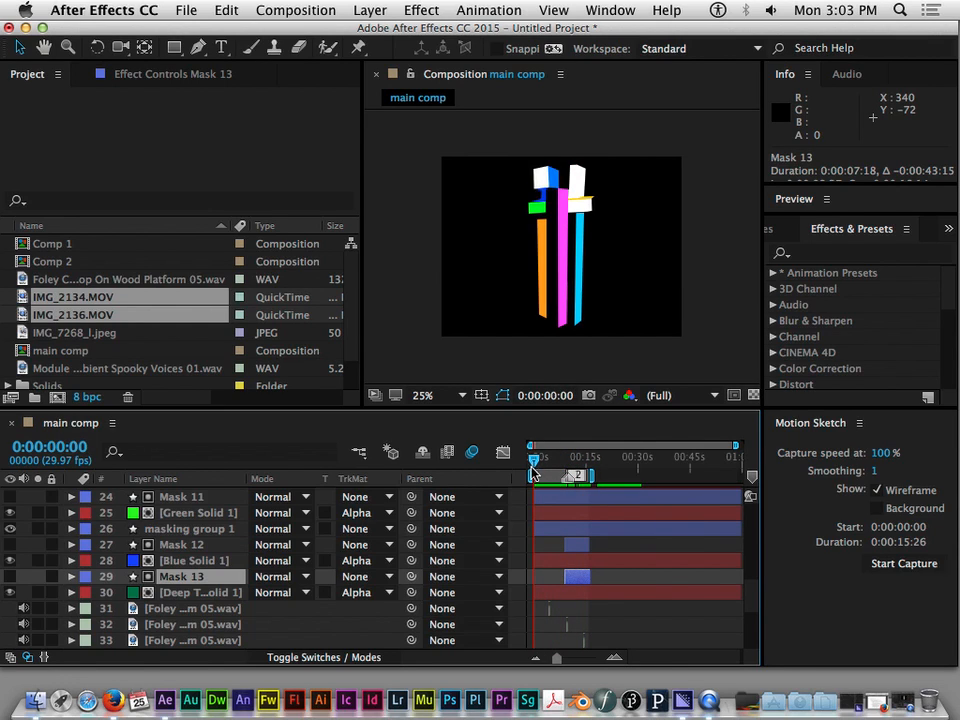
Trim the end of masking group 1 so it lasts 0:00:09:07, and scrub to 0:00:02:21
{"action": "left_click", "coordinate": [169, 533]}
{"action": "left_click_drag", "start_coordinate": [740, 534], "coordinate": [565, 528]}
{"action": "mouse_move", "coordinate": [530, 461]}
{"action": "left_mouse_down"}
{"action": "mouse_move", "coordinate": [556, 462]}
{"action": "mouse_move", "coordinate": [543, 462]}
{"action": "left_mouse_up"}
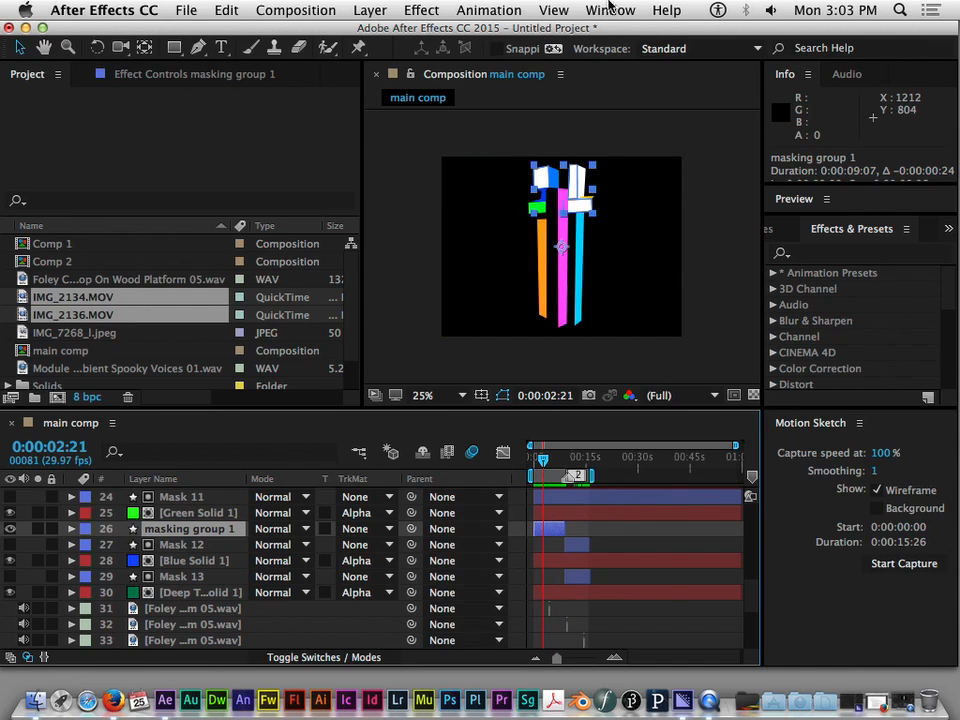
Add a new shape layer above masking group 1 and draw a white rectangle across the lower part of the figure
{"action": "left_click", "coordinate": [370, 10]}
{"action": "mouse_move", "coordinate": [400, 33]}
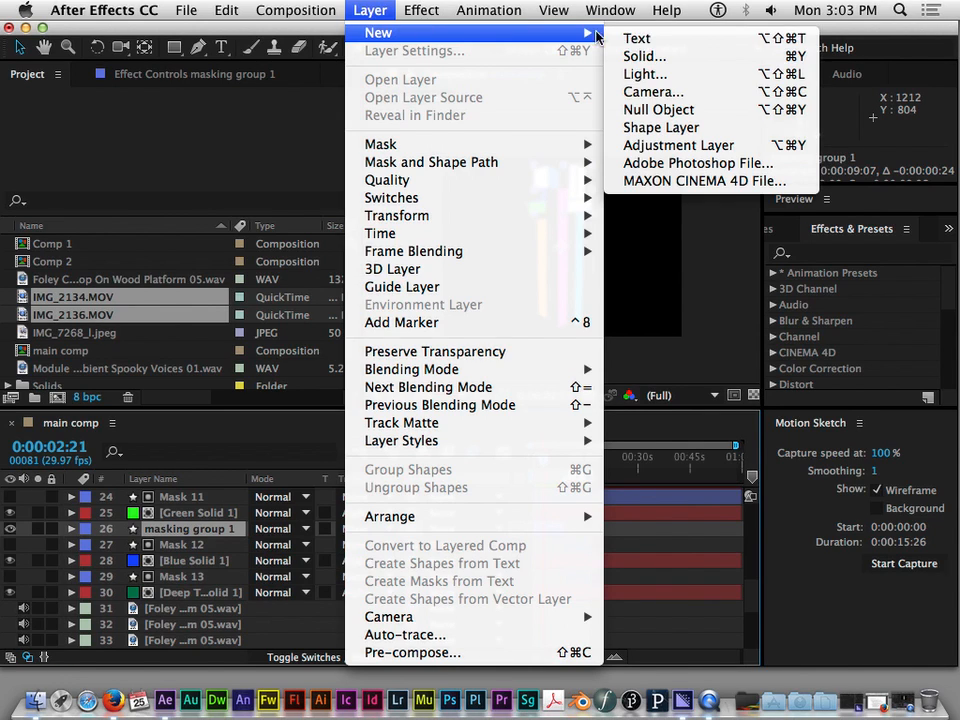
{"action": "left_click", "coordinate": [652, 130]}
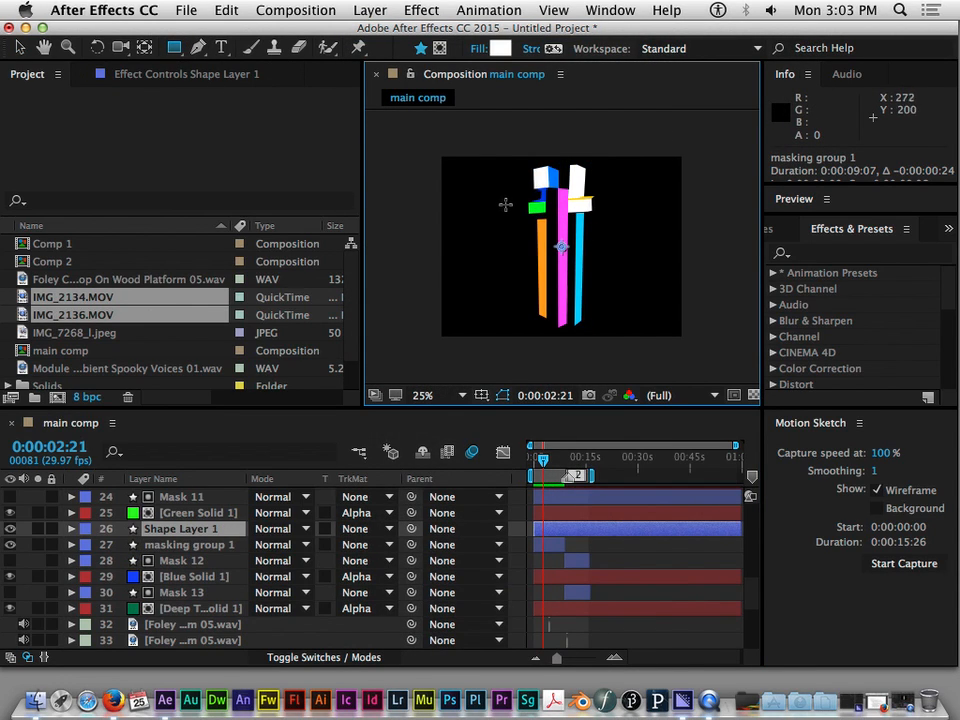
{"action": "left_click_drag", "start_coordinate": [511, 221], "coordinate": [627, 339]}
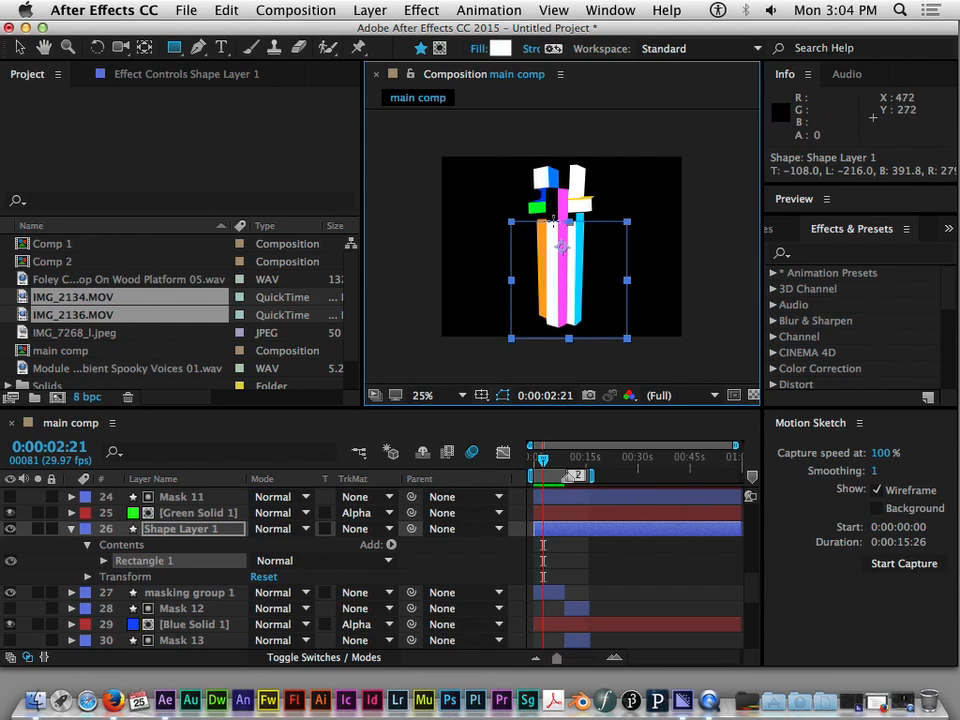
Stretch the rectangle vertically and reposition it so it covers the full height of all the mask shapes
{"action": "left_click", "coordinate": [22, 47]}
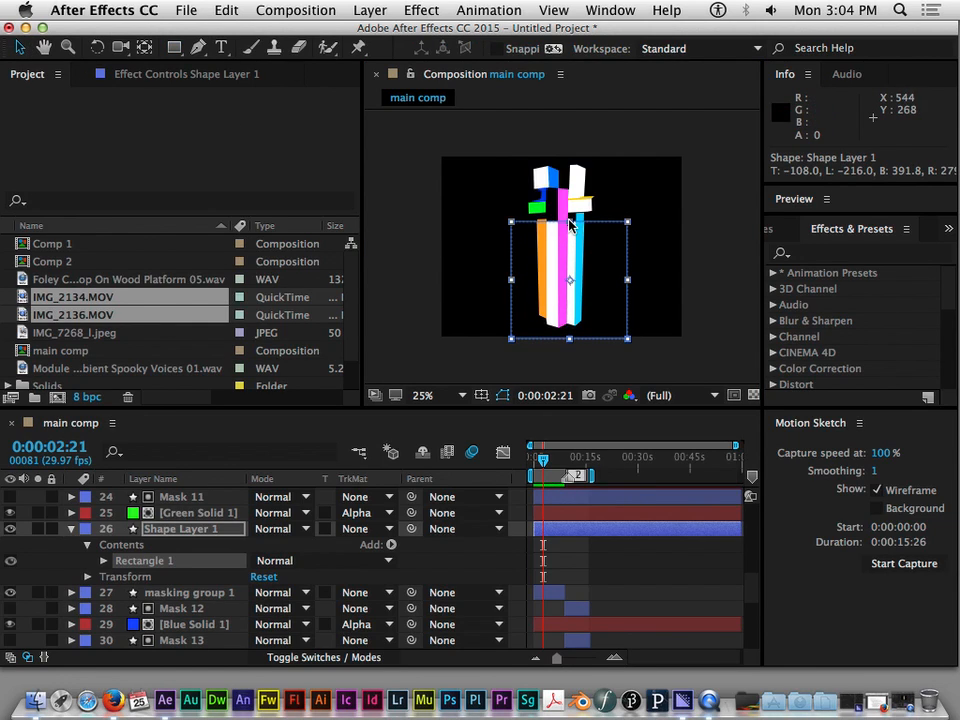
{"action": "left_click", "coordinate": [570, 204]}
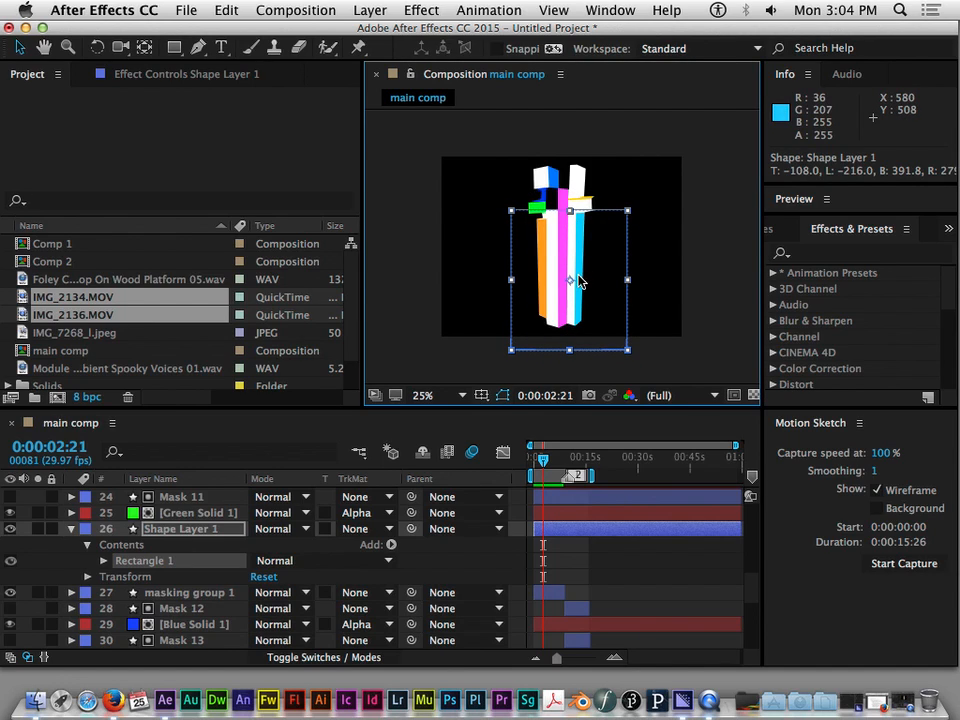
{"action": "mouse_move", "coordinate": [570, 283]}
{"action": "left_mouse_down"}
{"action": "mouse_move", "coordinate": [575, 245]}
{"action": "mouse_move", "coordinate": [562, 252]}
{"action": "mouse_move", "coordinate": [565, 380]}
{"action": "mouse_move", "coordinate": [558, 195]}
{"action": "mouse_move", "coordinate": [566, 263]}
{"action": "left_mouse_up"}
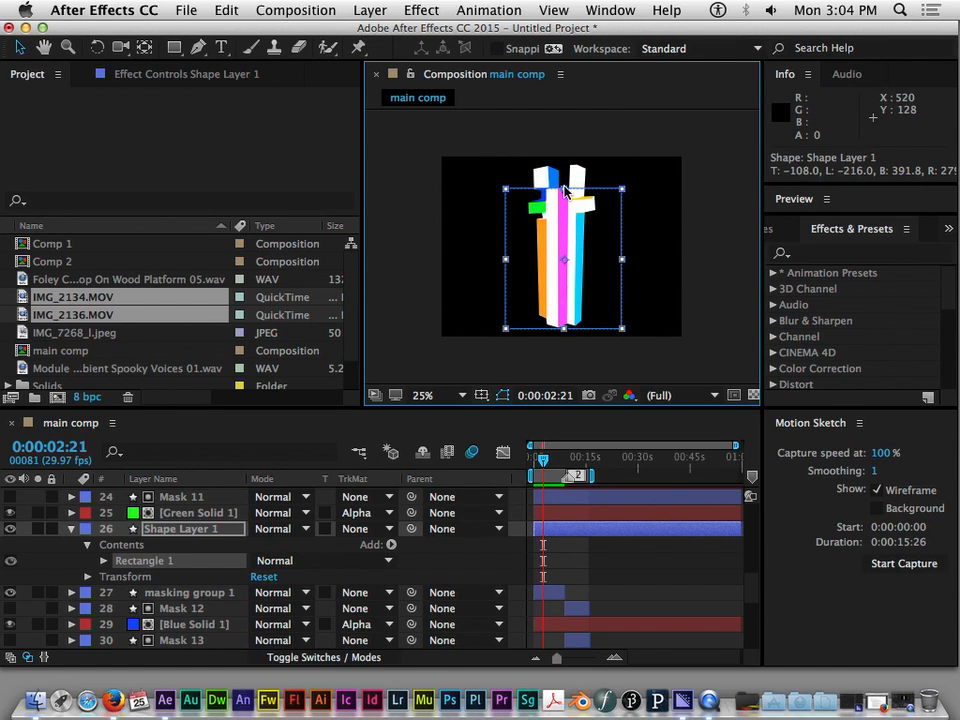
{"action": "left_click_drag", "start_coordinate": [564, 188], "coordinate": [563, 160]}
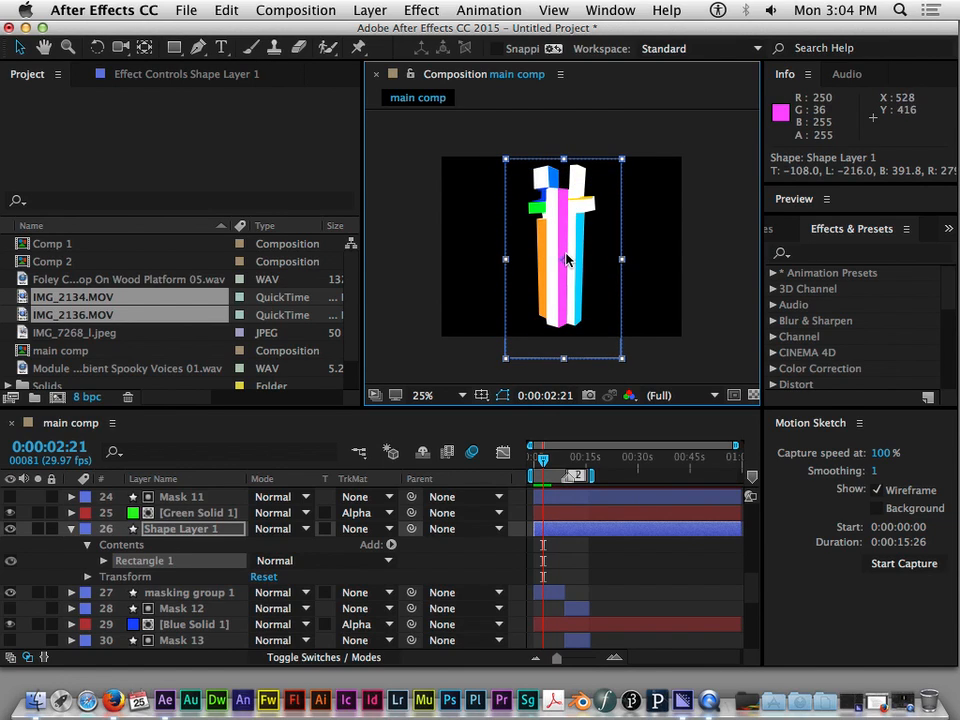
{"action": "mouse_move", "coordinate": [590, 265]}
{"action": "left_mouse_down"}
{"action": "mouse_move", "coordinate": [602, 251]}
{"action": "mouse_move", "coordinate": [594, 251]}
{"action": "left_mouse_up"}
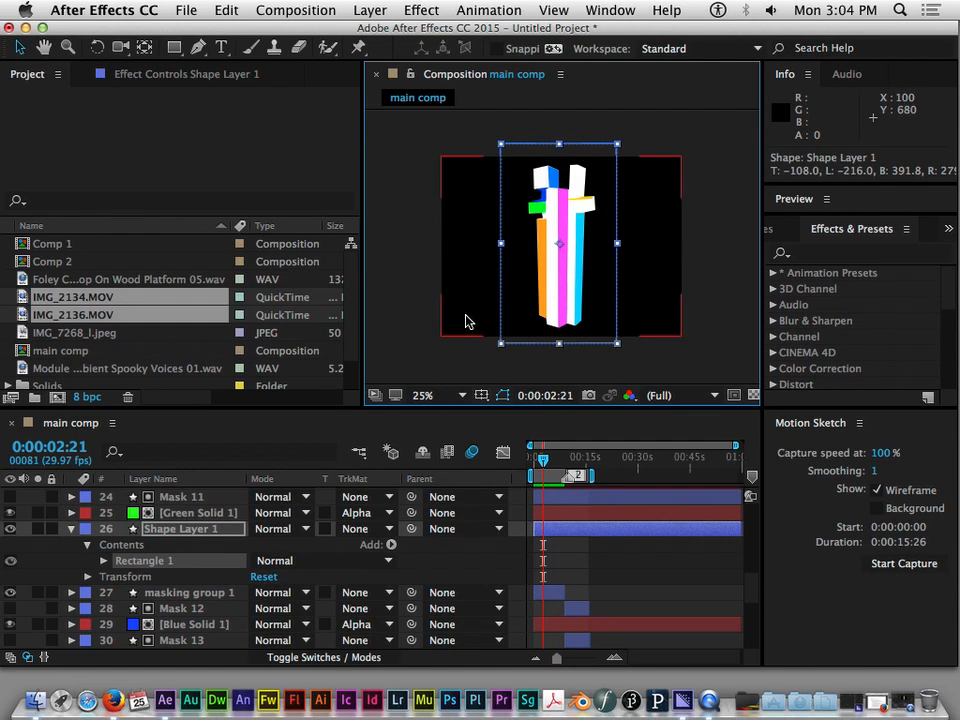
Collapse Shape Layer 1, place it directly below masking group 1, and set its track matte to Alpha Matte "masking group 1"
{"action": "left_click", "coordinate": [71, 528]}
{"action": "left_click_drag", "start_coordinate": [187, 533], "coordinate": [197, 556]}
{"action": "left_click", "coordinate": [193, 530]}
{"action": "left_click", "coordinate": [193, 545]}
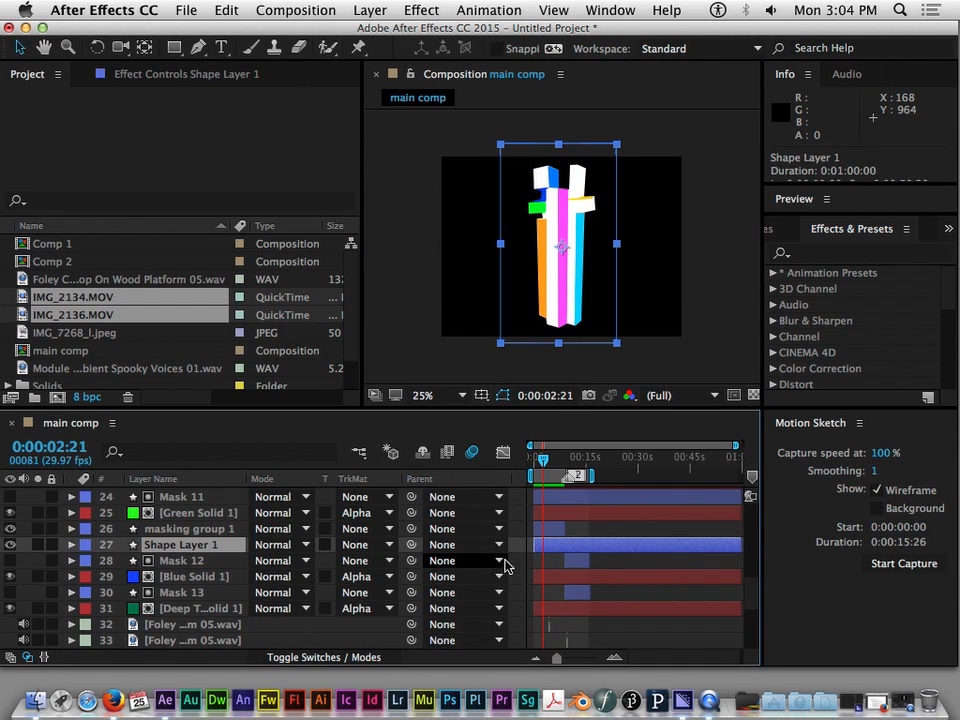
{"action": "left_click", "coordinate": [386, 545]}
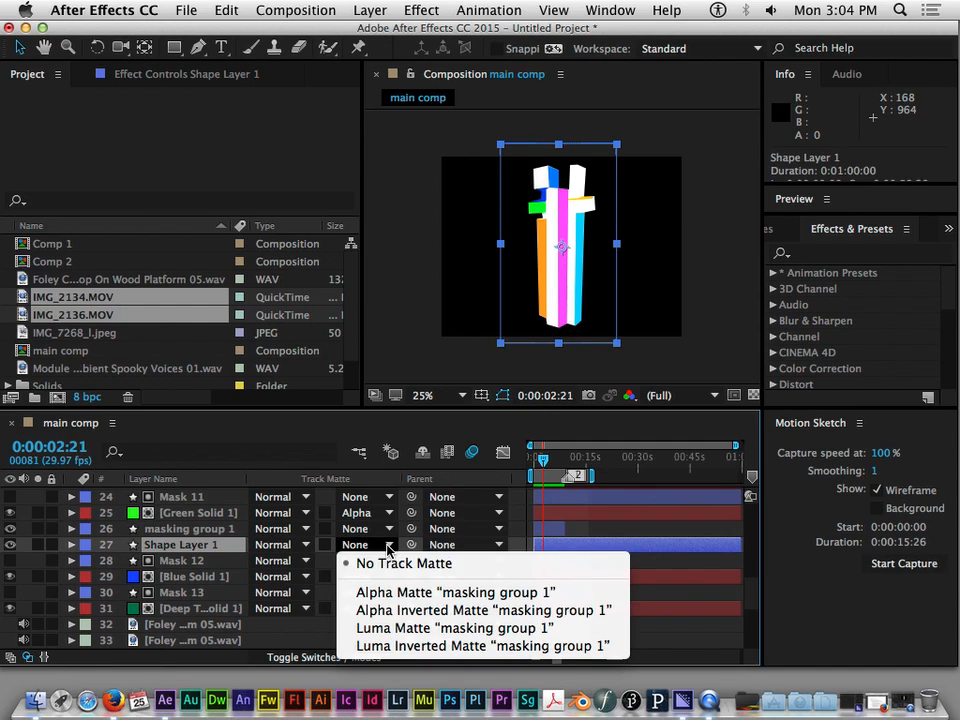
{"action": "left_click", "coordinate": [401, 592]}
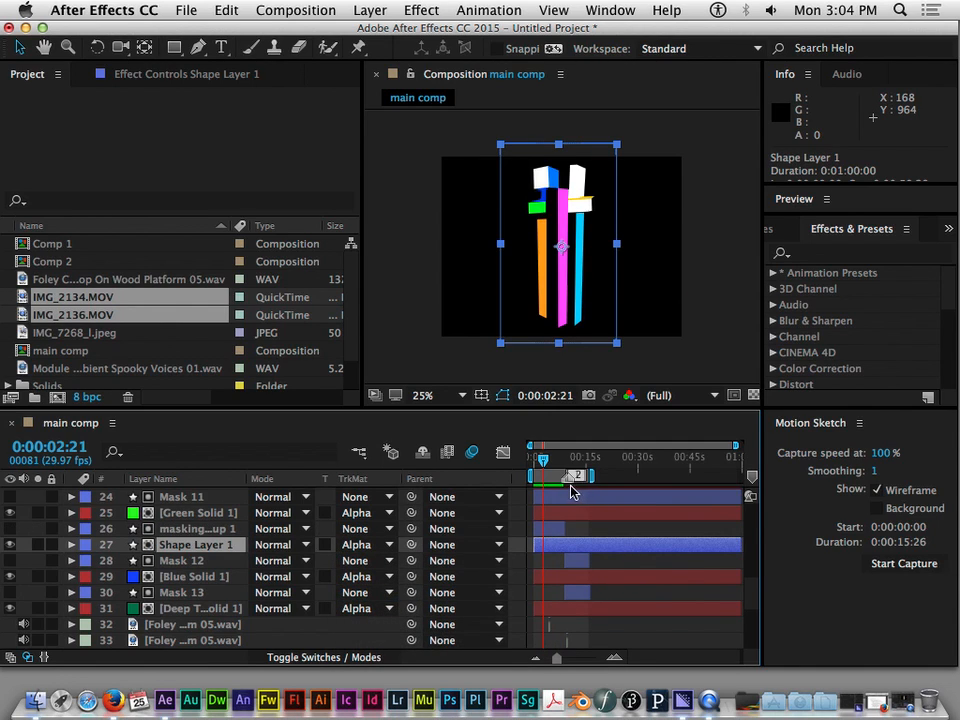
Return to the start of the timeline and review the track matte setting of Shape Layer 1
{"action": "mouse_move", "coordinate": [543, 468]}
{"action": "left_mouse_down"}
{"action": "mouse_move", "coordinate": [532, 467]}
{"action": "mouse_move", "coordinate": [574, 466]}
{"action": "mouse_move", "coordinate": [534, 472]}
{"action": "left_mouse_up"}
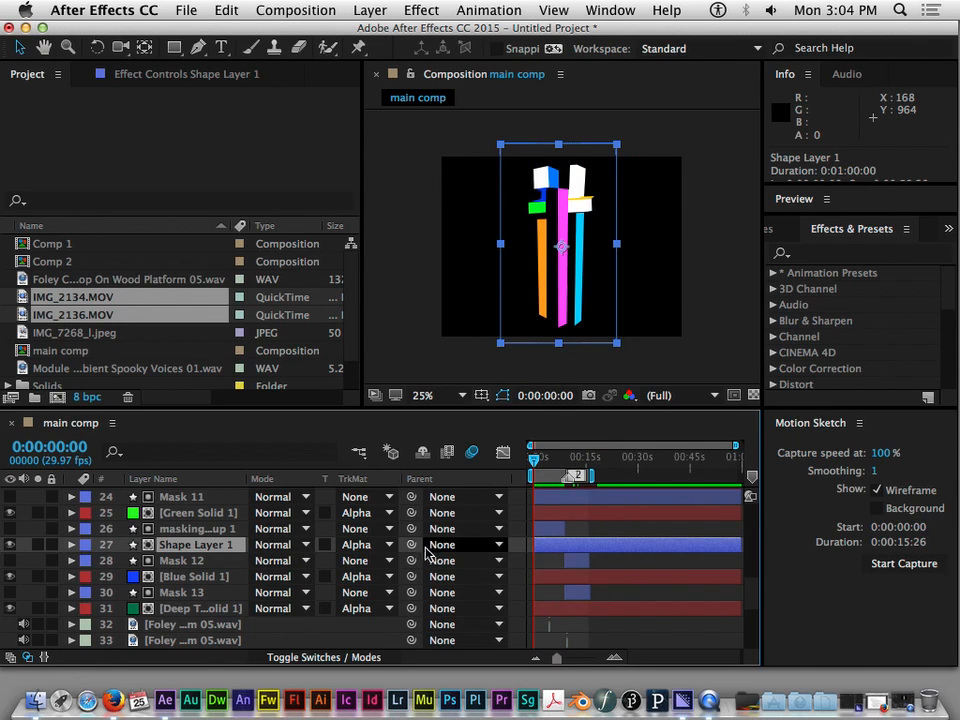
{"action": "left_click", "coordinate": [192, 528]}
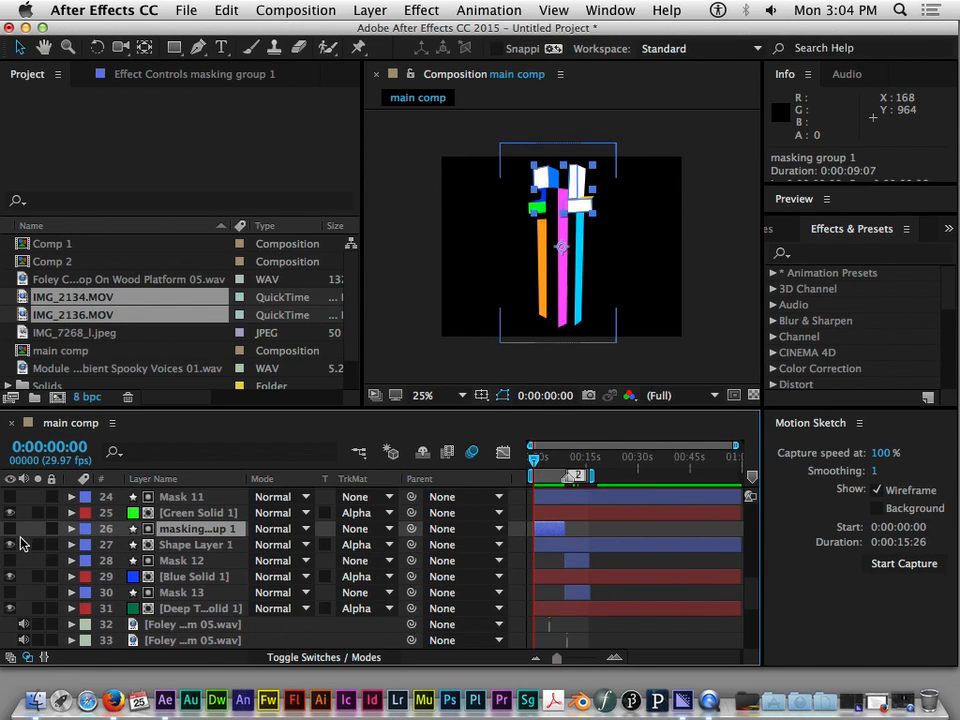
{"action": "left_click", "coordinate": [369, 545]}
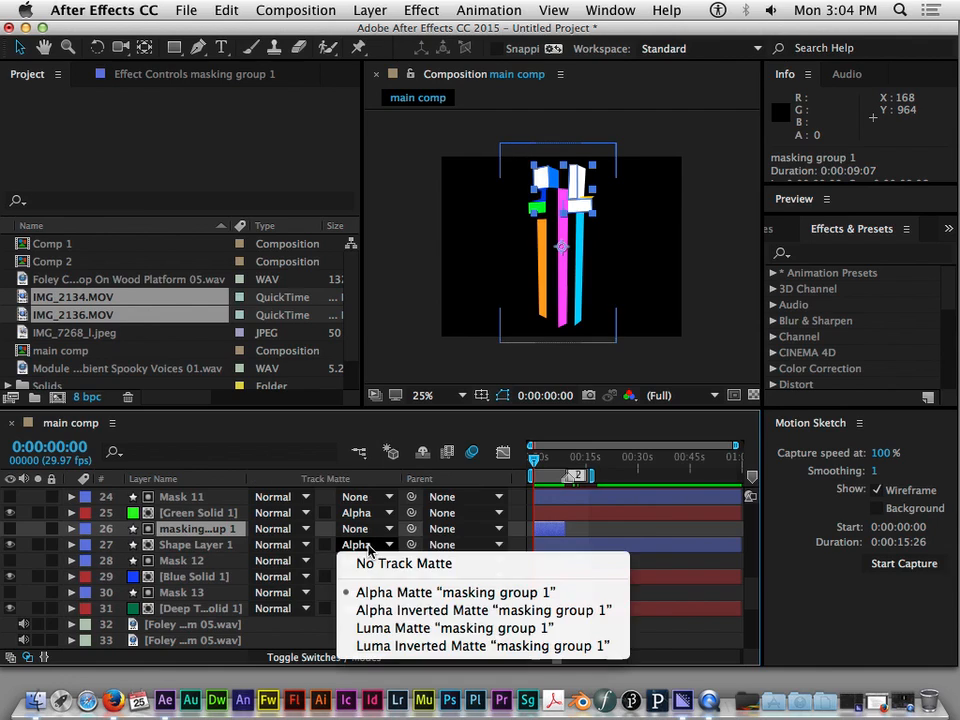
{"action": "left_click", "coordinate": [222, 549]}
{"action": "left_click", "coordinate": [222, 545]}
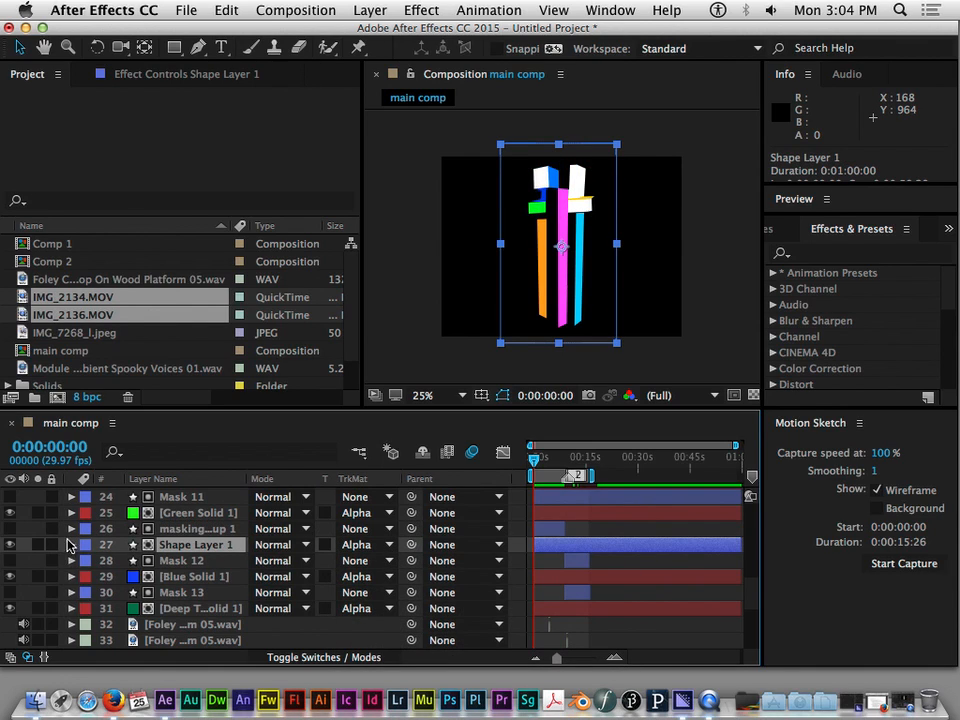
Examine Shape 1, Shape 2 and Shape 3 in the Contents of masking group 1, and collapse the layer
{"action": "left_click", "coordinate": [71, 528]}
{"action": "left_click", "coordinate": [136, 547]}
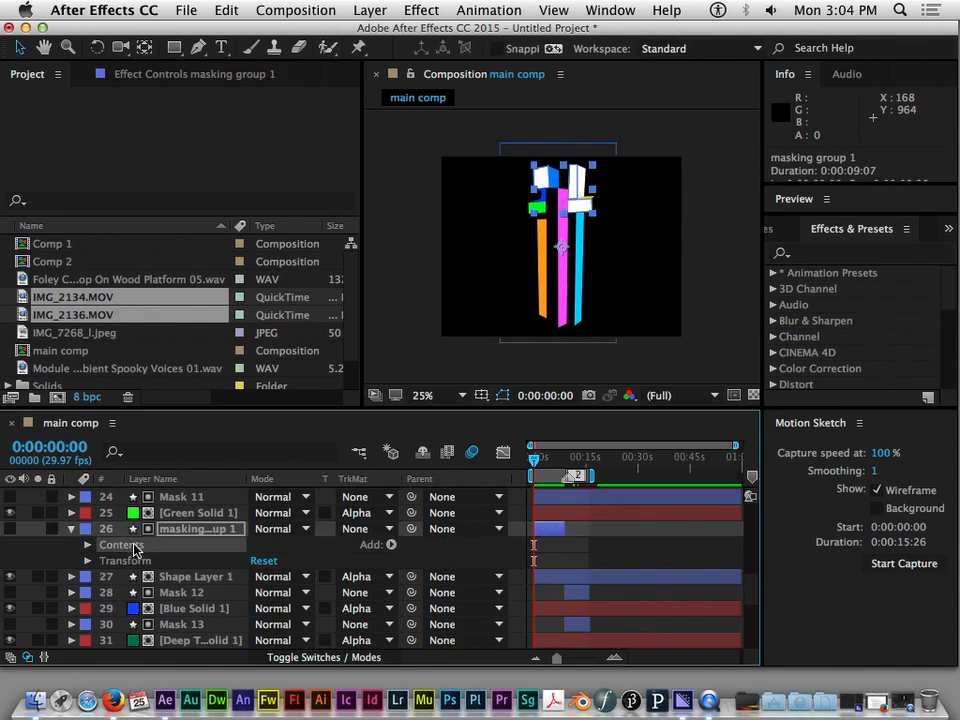
{"action": "left_click", "coordinate": [88, 545]}
{"action": "left_click", "coordinate": [124, 562]}
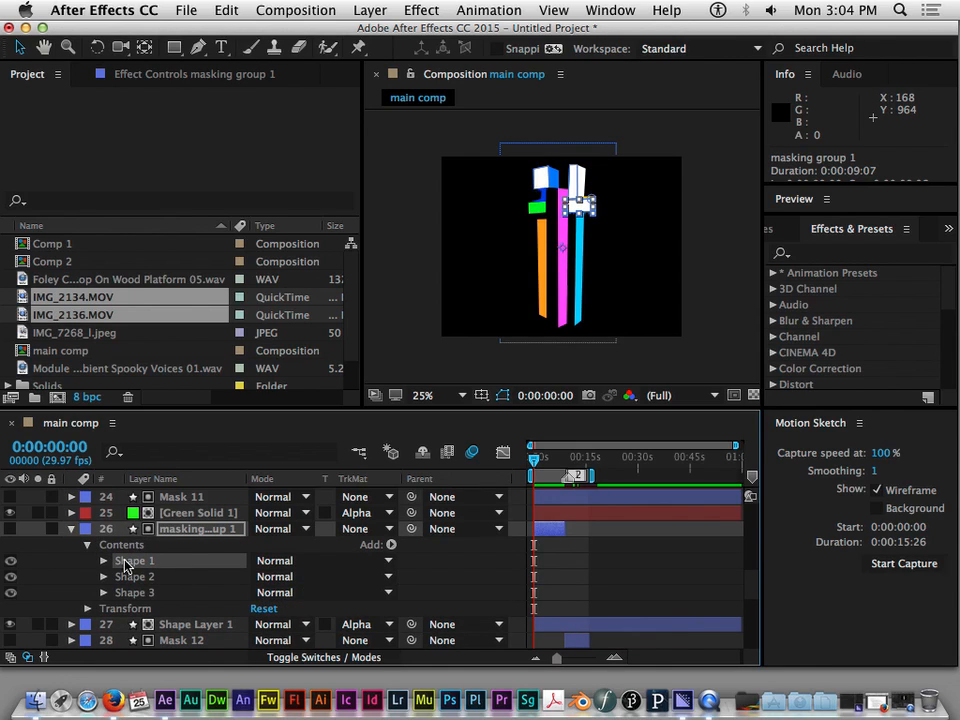
{"action": "left_click", "coordinate": [123, 577]}
{"action": "left_click", "coordinate": [132, 593]}
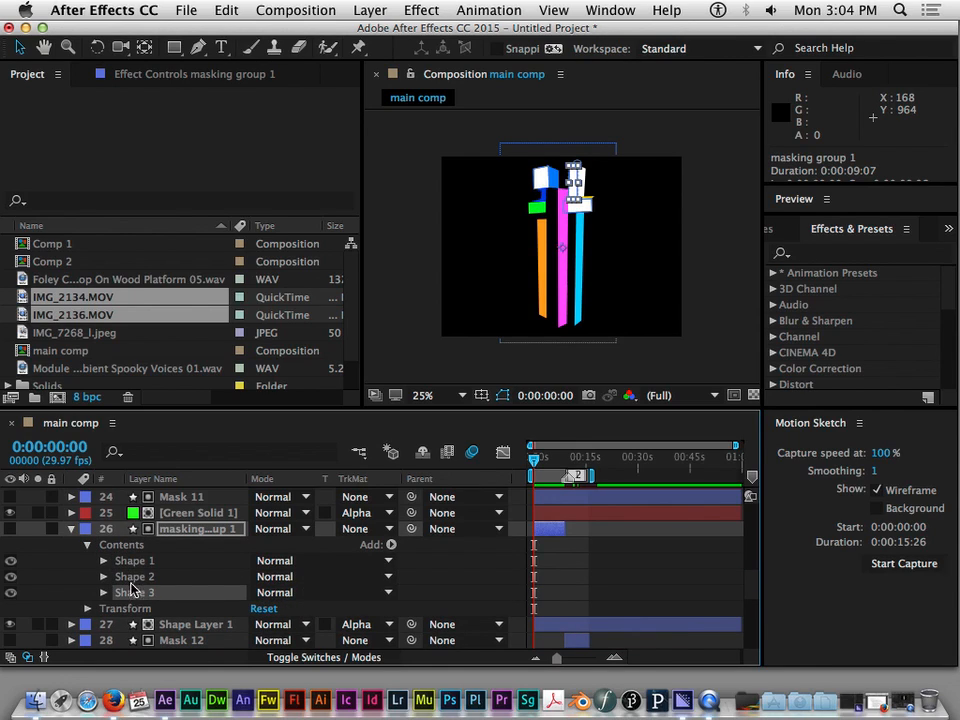
{"action": "left_click", "coordinate": [101, 546]}
{"action": "left_click", "coordinate": [88, 545]}
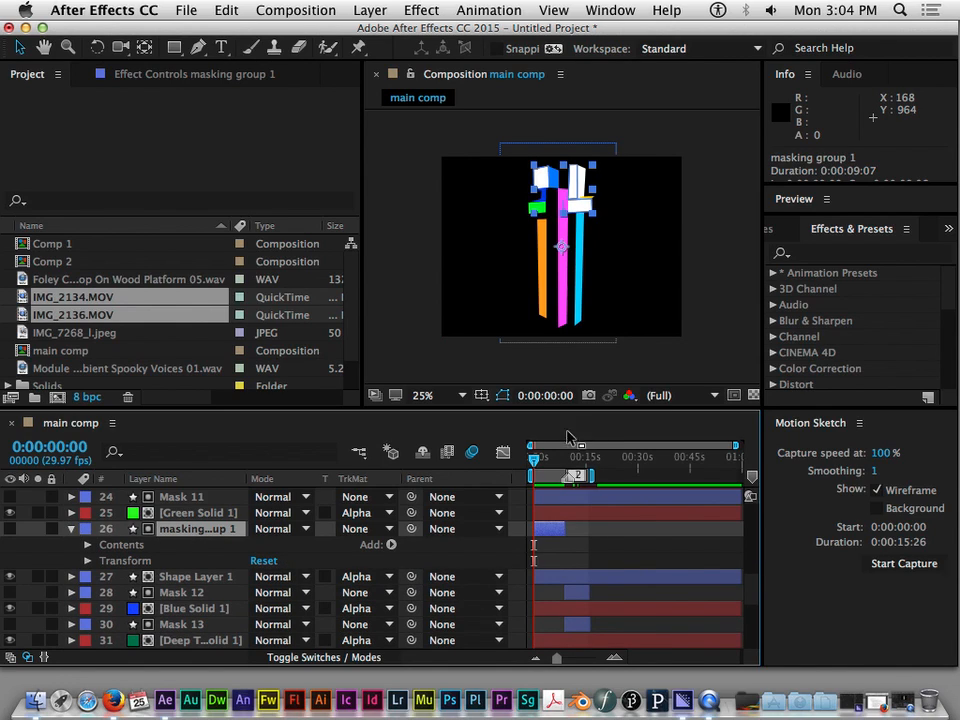
{"action": "left_click_drag", "start_coordinate": [534, 464], "coordinate": [526, 467]}
{"action": "left_click", "coordinate": [71, 529]}
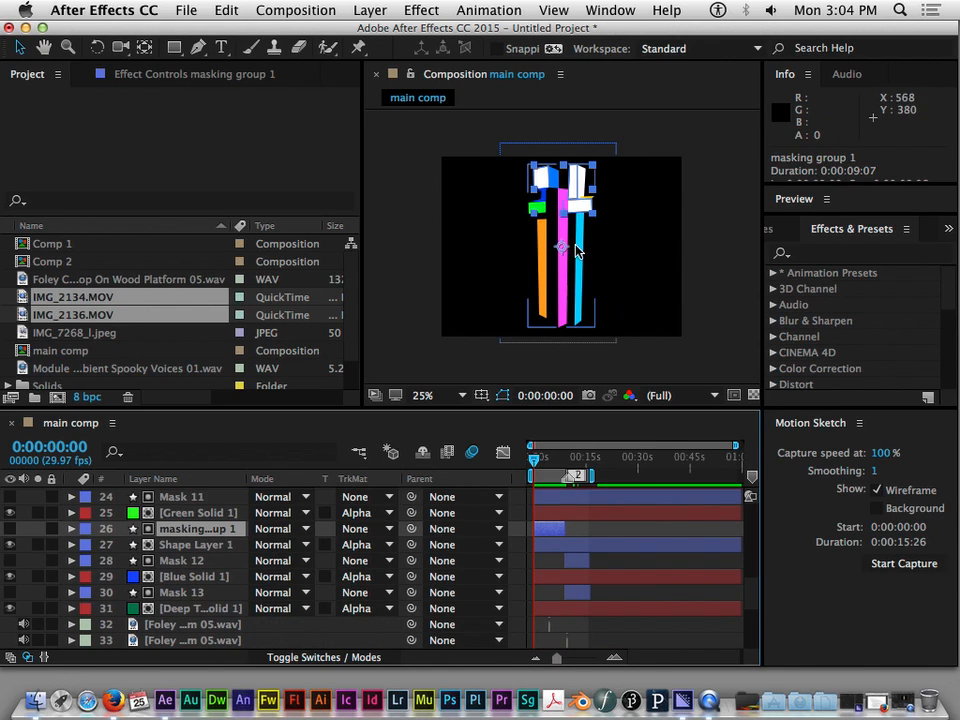
Nudge Shape Layer 1 slightly in the composition view and reselect masking group 1
{"action": "left_click", "coordinate": [607, 146]}
{"action": "mouse_move", "coordinate": [598, 156]}
{"action": "left_mouse_down"}
{"action": "mouse_move", "coordinate": [606, 176]}
{"action": "mouse_move", "coordinate": [602, 107]}
{"action": "mouse_move", "coordinate": [601, 248]}
{"action": "mouse_move", "coordinate": [598, 151]}
{"action": "mouse_move", "coordinate": [592, 205]}
{"action": "mouse_move", "coordinate": [688, 153]}
{"action": "mouse_move", "coordinate": [542, 142]}
{"action": "mouse_move", "coordinate": [660, 143]}
{"action": "mouse_move", "coordinate": [510, 139]}
{"action": "mouse_move", "coordinate": [620, 140]}
{"action": "mouse_move", "coordinate": [601, 227]}
{"action": "mouse_move", "coordinate": [600, 151]}
{"action": "left_mouse_up"}
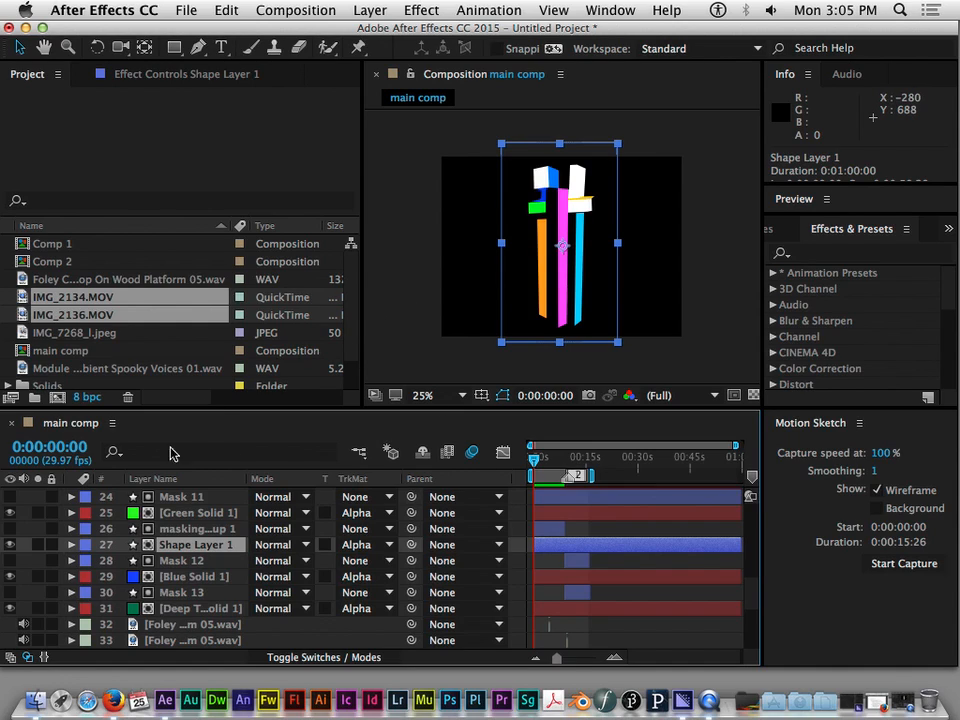
{"action": "left_click", "coordinate": [184, 531]}
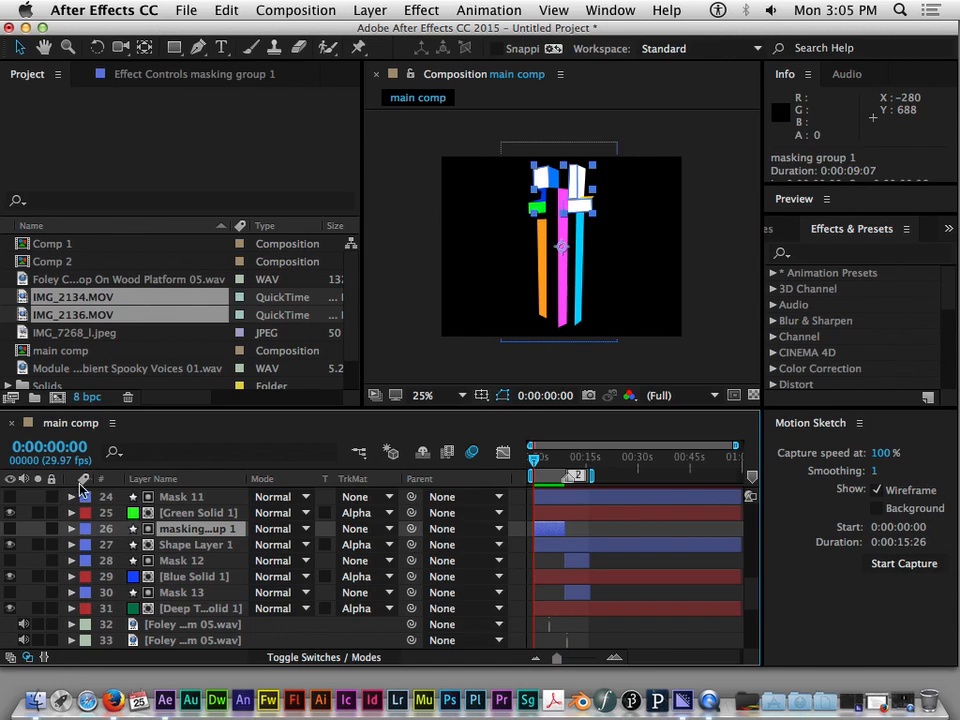
Review the layer stack from masking group 1 up to the top level mask, checking the masks and their matted fills
{"action": "scroll", "coordinate": [193, 533], "scroll_direction": "up", "scroll_amount": 1}
{"action": "scroll", "coordinate": [193, 533], "scroll_direction": "up", "scroll_amount": 7}
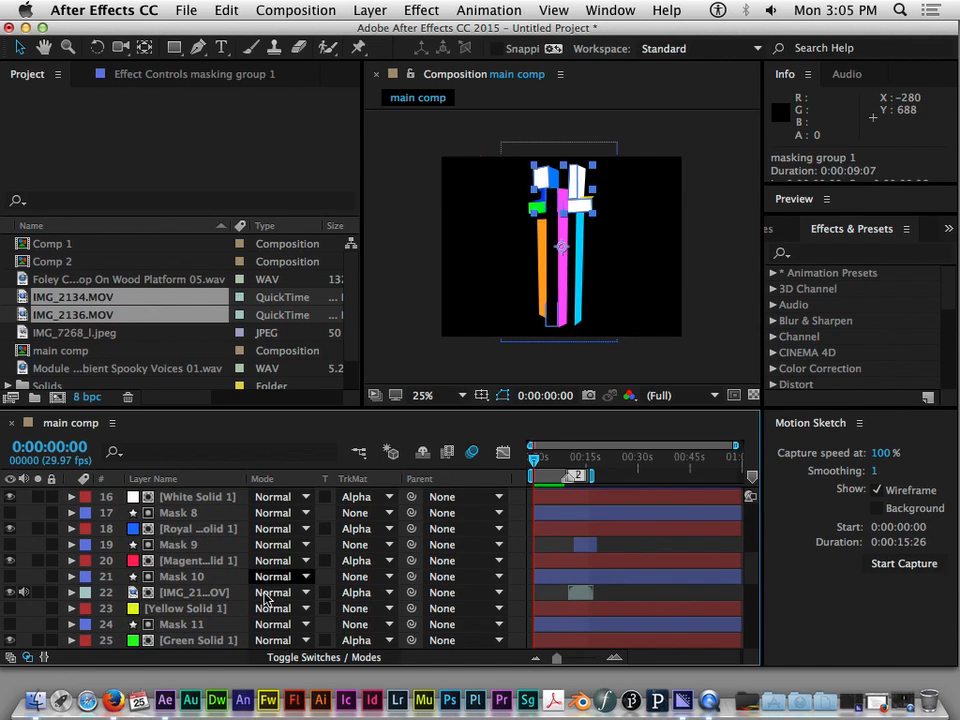
{"action": "scroll", "coordinate": [193, 596], "scroll_direction": "down", "scroll_amount": 6}
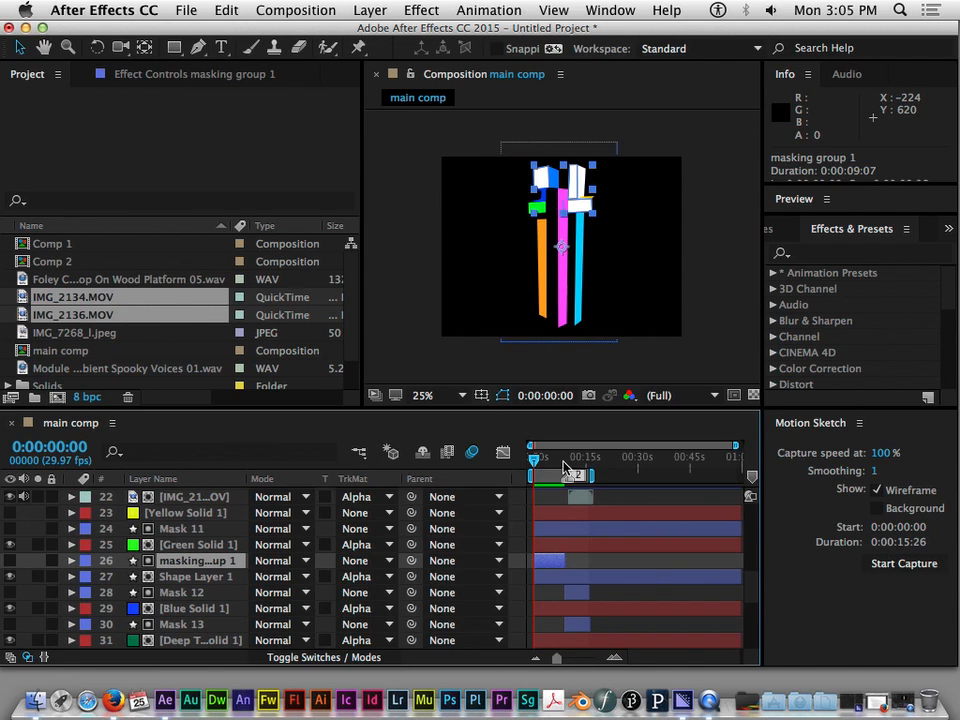
{"action": "mouse_move", "coordinate": [537, 461]}
{"action": "left_mouse_down"}
{"action": "mouse_move", "coordinate": [587, 461]}
{"action": "mouse_move", "coordinate": [533, 461]}
{"action": "left_mouse_up"}
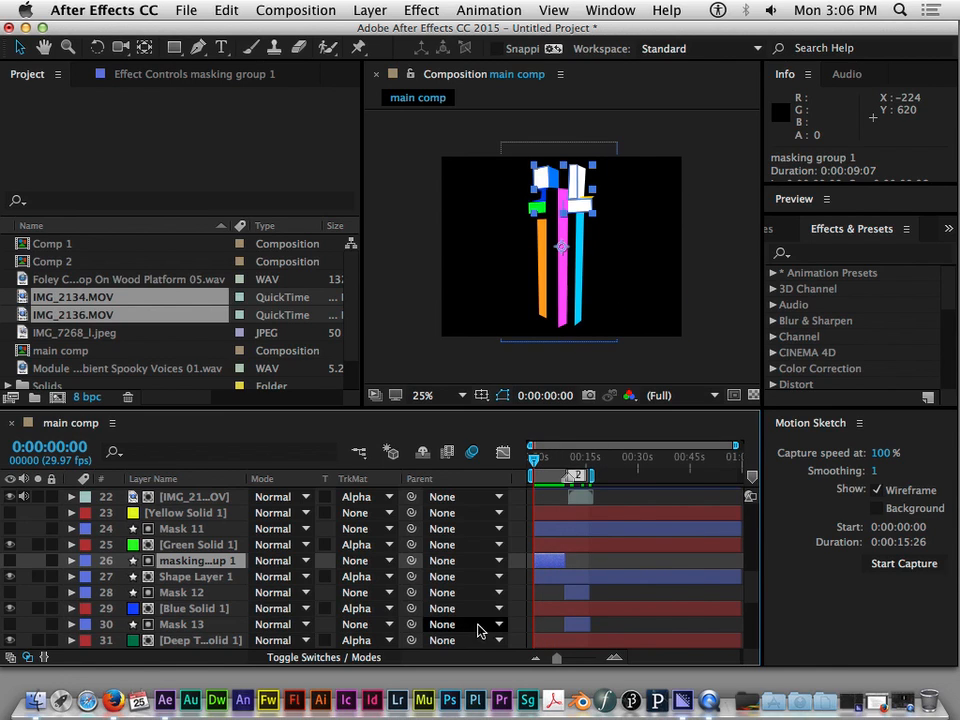
{"action": "scroll", "coordinate": [437, 563], "scroll_direction": "up", "scroll_amount": 4}
{"action": "scroll", "coordinate": [432, 568], "scroll_direction": "up", "scroll_amount": 17}
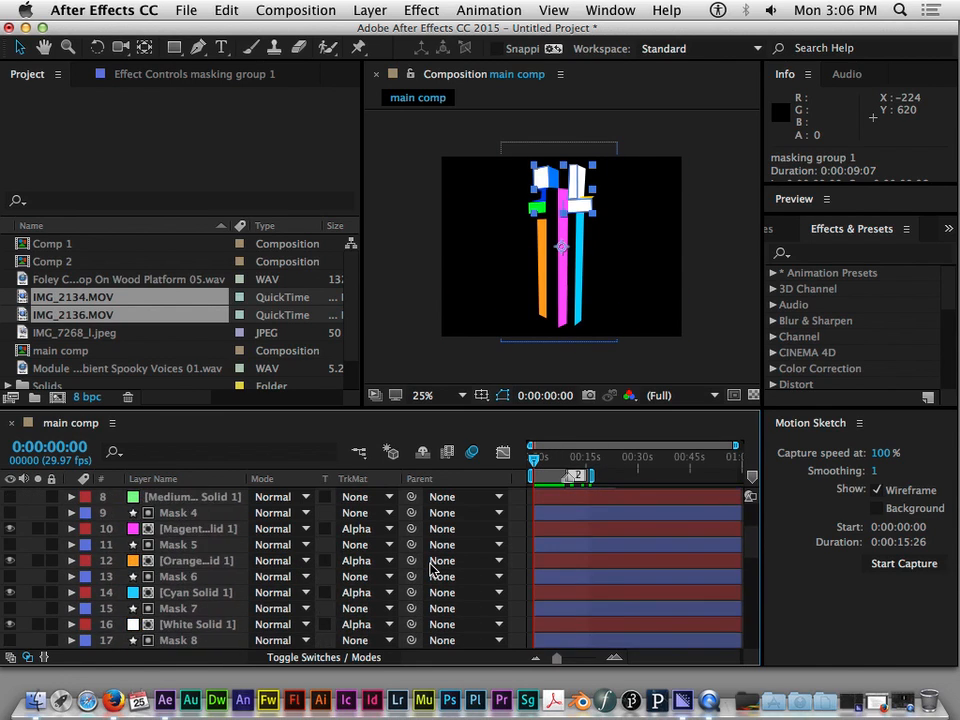
{"action": "scroll", "coordinate": [432, 568], "scroll_direction": "down", "scroll_amount": 20}
{"action": "scroll", "coordinate": [431, 569], "scroll_direction": "up", "scroll_amount": 20}
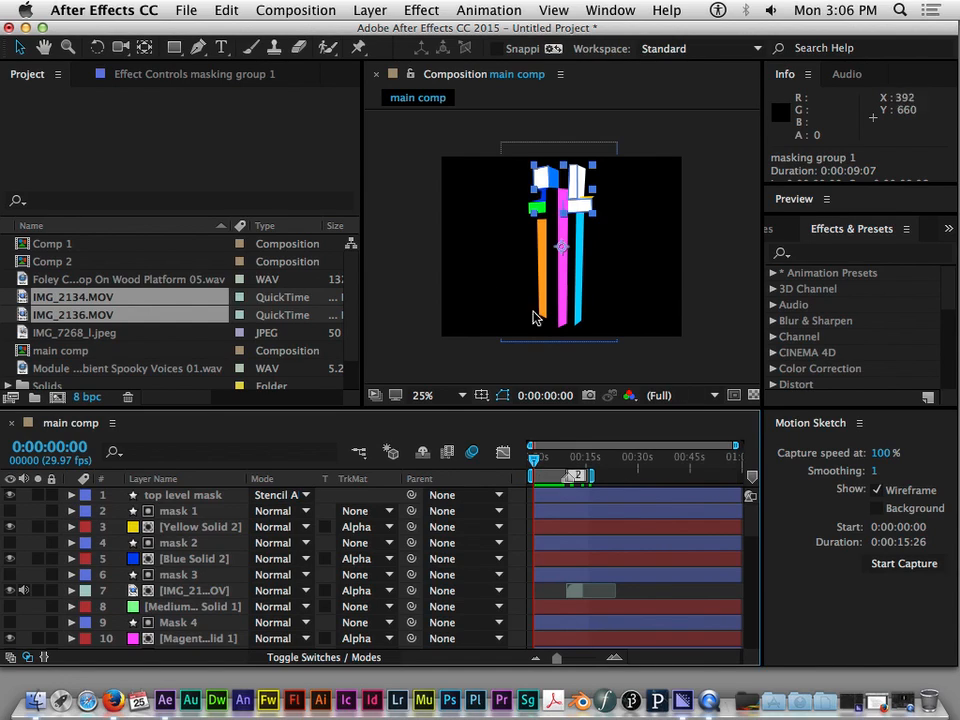
{"action": "left_click", "coordinate": [703, 709]}
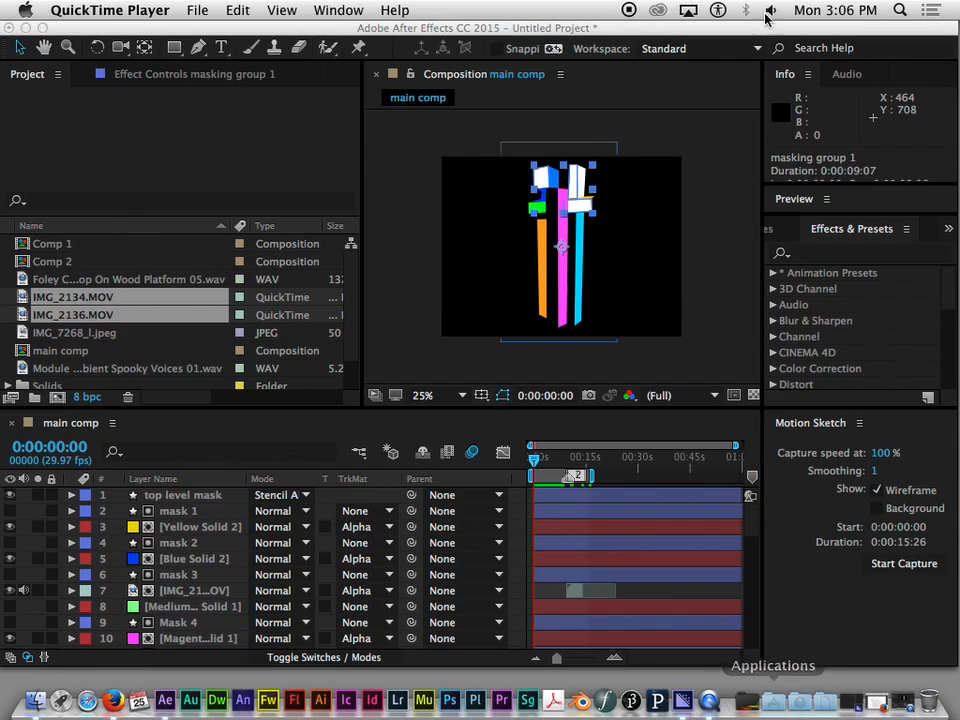